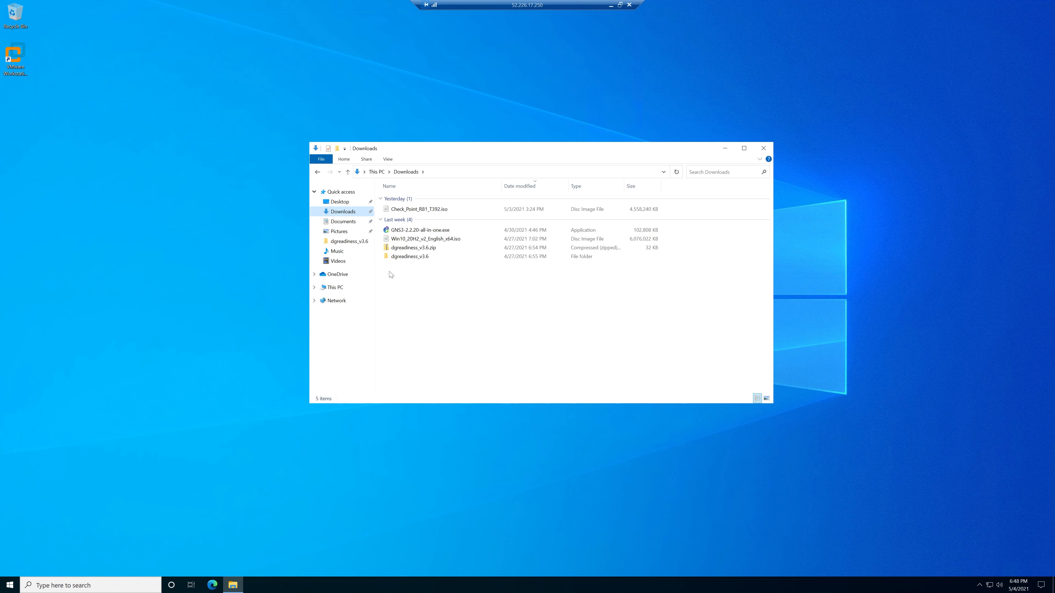
# In Downloads, select the ISO files, then run the GNS3-2.2.20-all-in-one.exe installer.
pyautogui.click(465, 240)
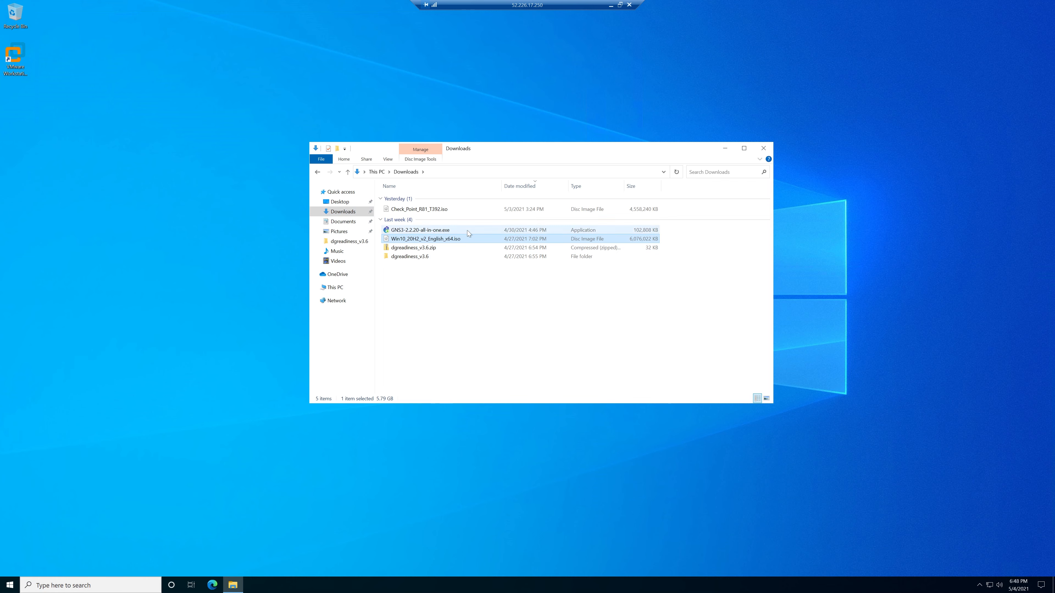
pyautogui.click(455, 213)
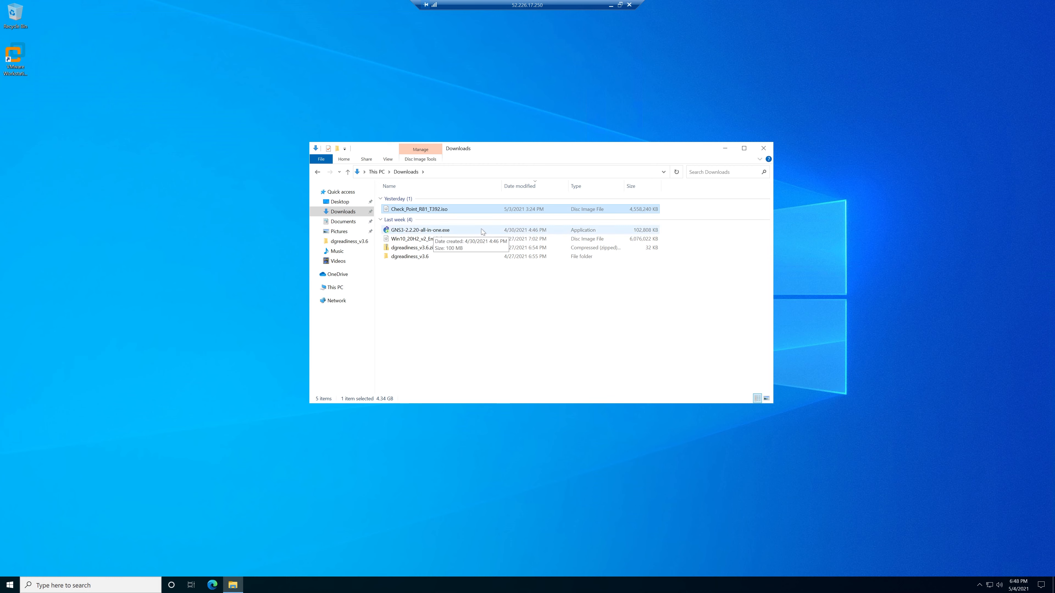
pyautogui.doubleClick(463, 232)
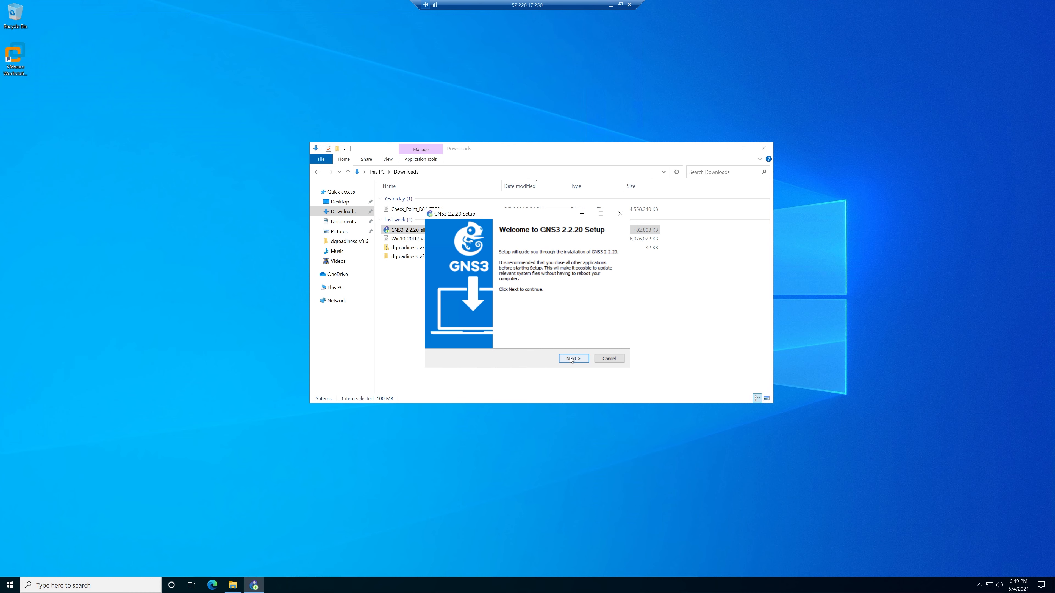
# Install GNS3 2.2.20 with the default license, Start Menu folder, components and location, then start GNS3.
pyautogui.click(571, 360)
pyautogui.click(575, 360)
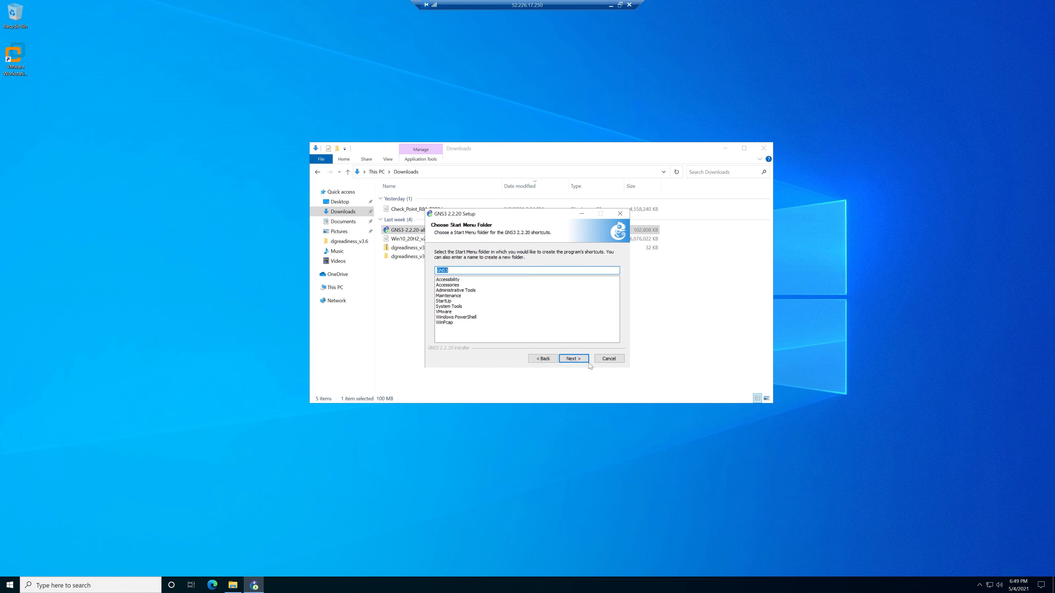
pyautogui.click(579, 360)
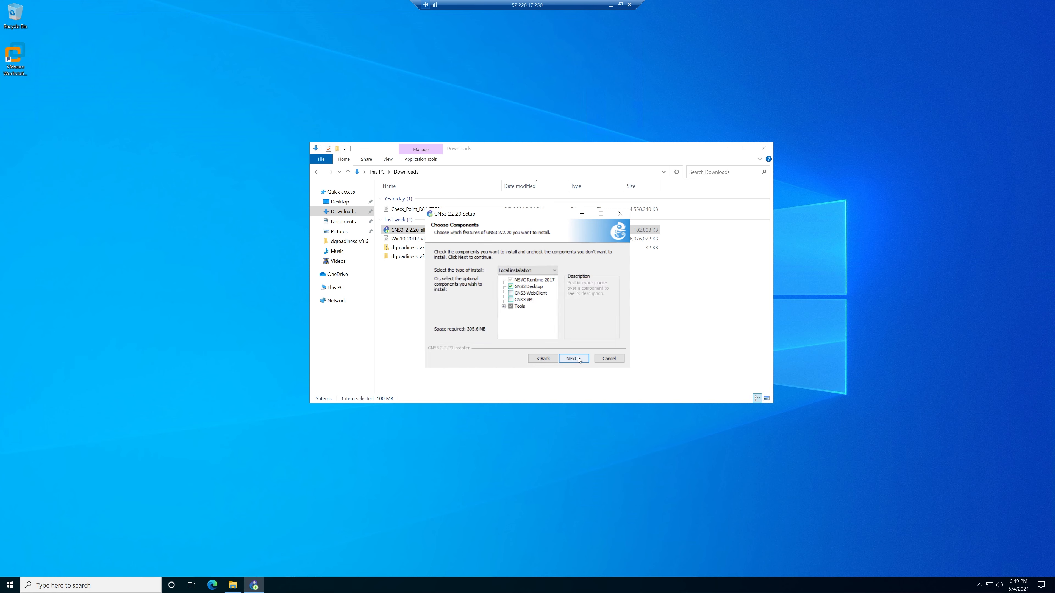
pyautogui.click(580, 360)
pyautogui.click(580, 360)
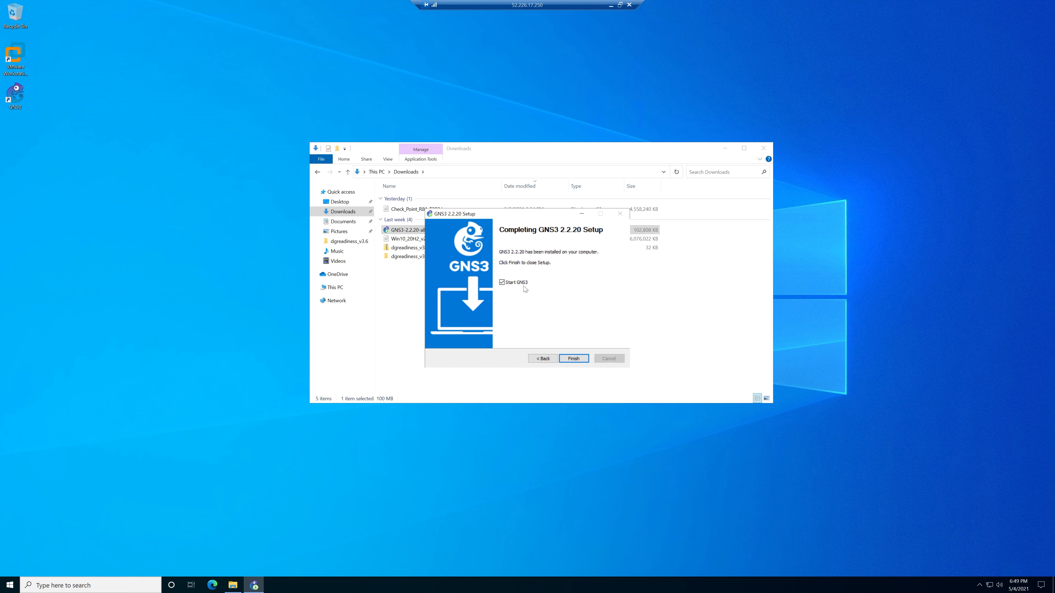
pyautogui.click(573, 359)
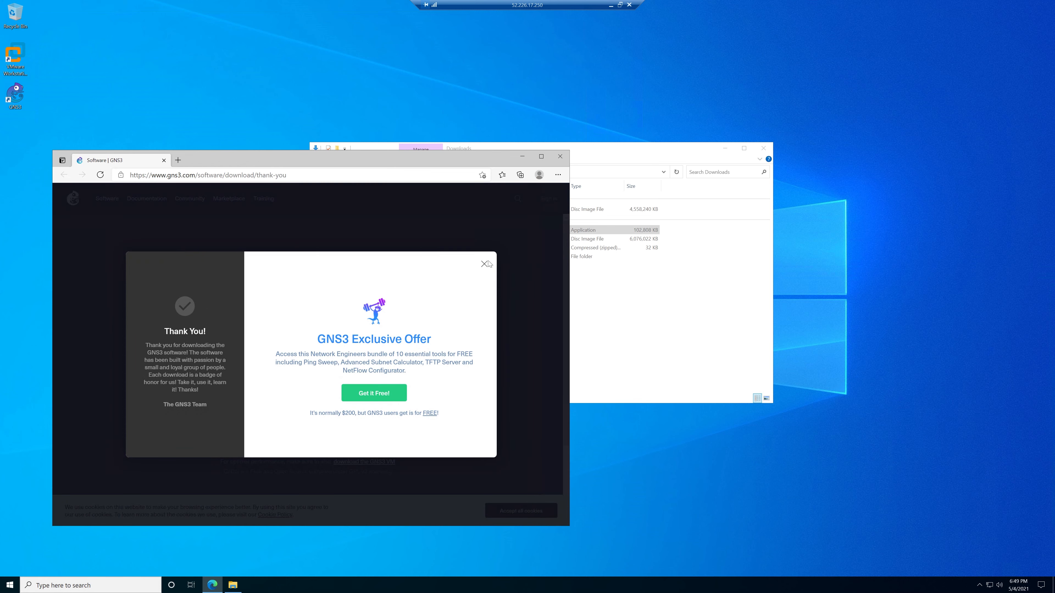
# Close the Edge thank-you page and minimize the Downloads Explorer window.
pyautogui.click(559, 156)
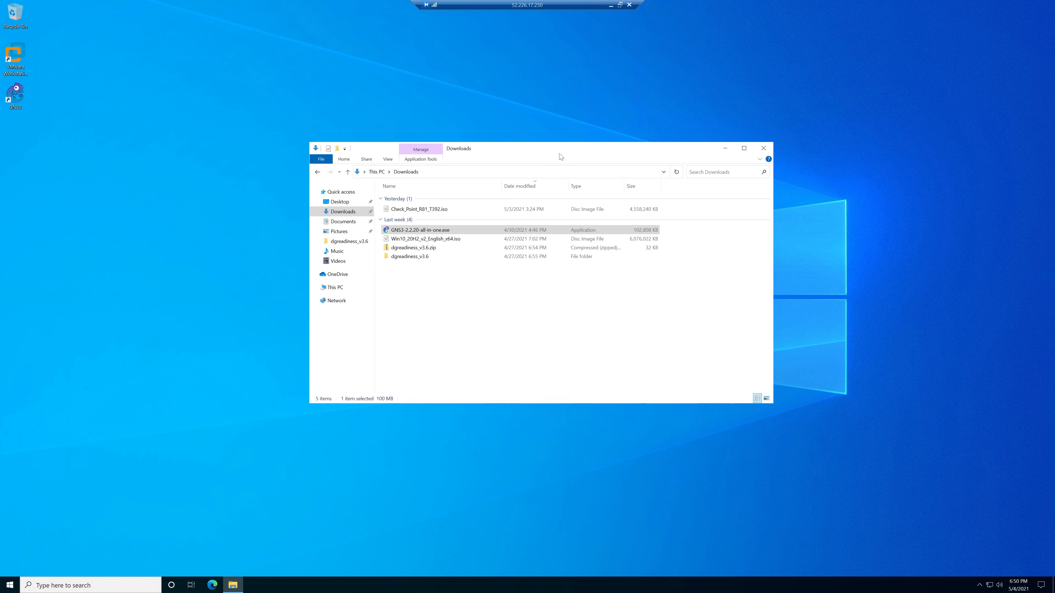
pyautogui.click(725, 149)
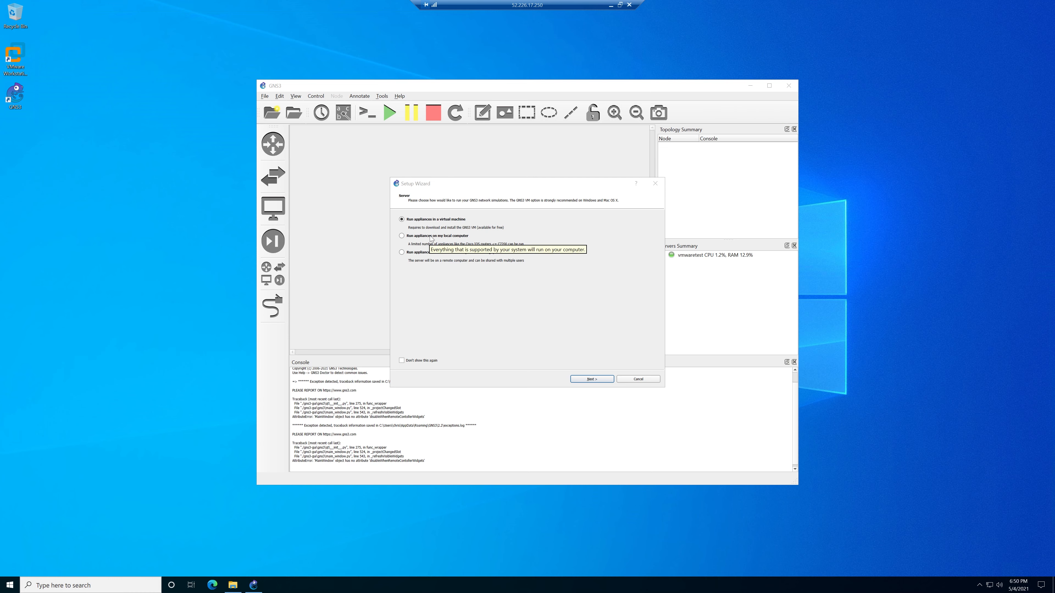
# Finish the GNS3 Setup Wizard to run appliances locally on localhost port 3080.
pyautogui.click(443, 237)
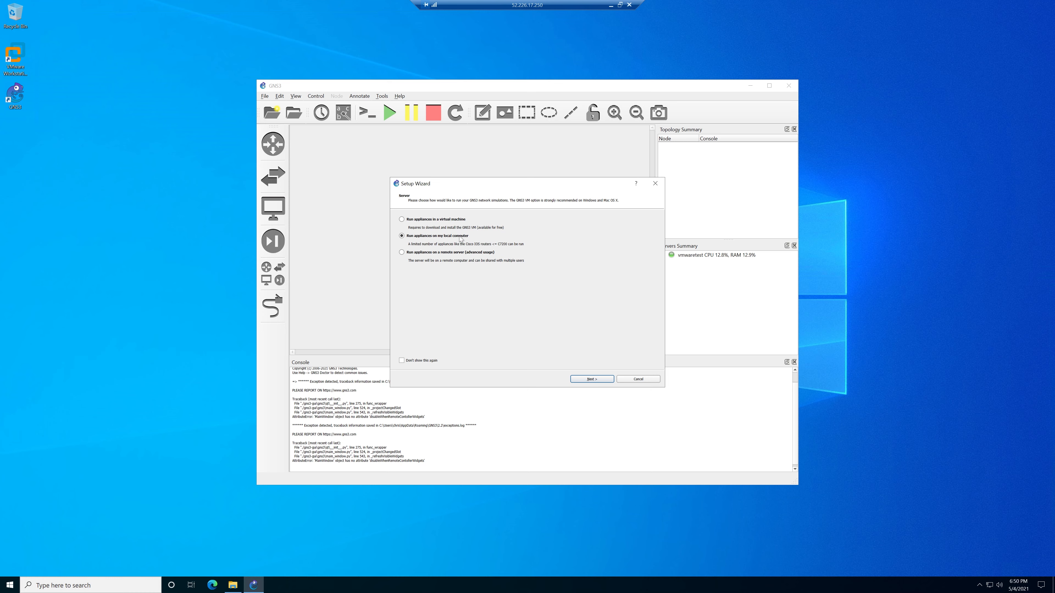
pyautogui.click(591, 379)
pyautogui.click(585, 379)
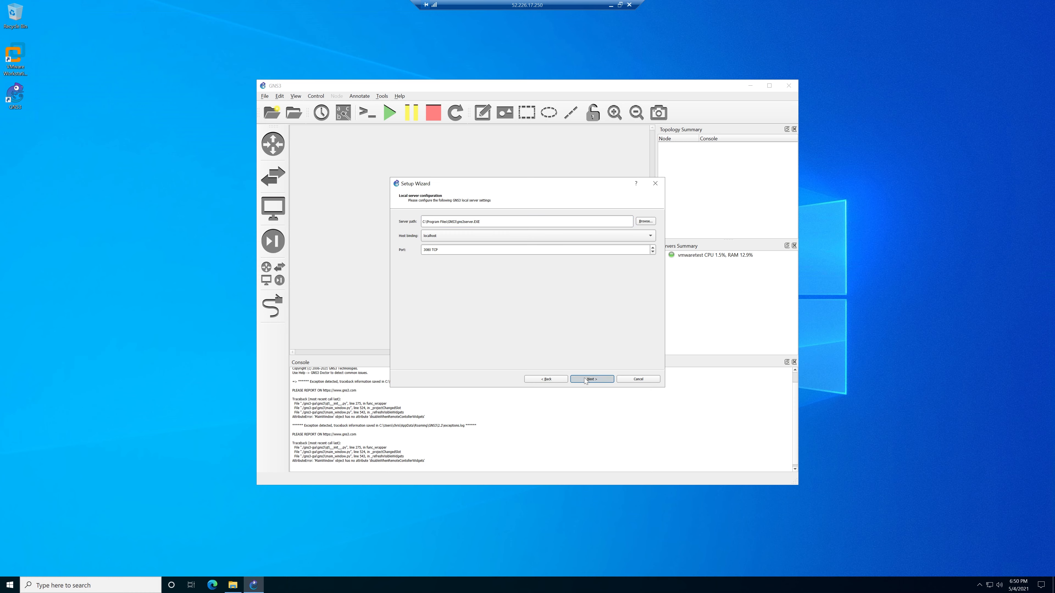
pyautogui.click(591, 378)
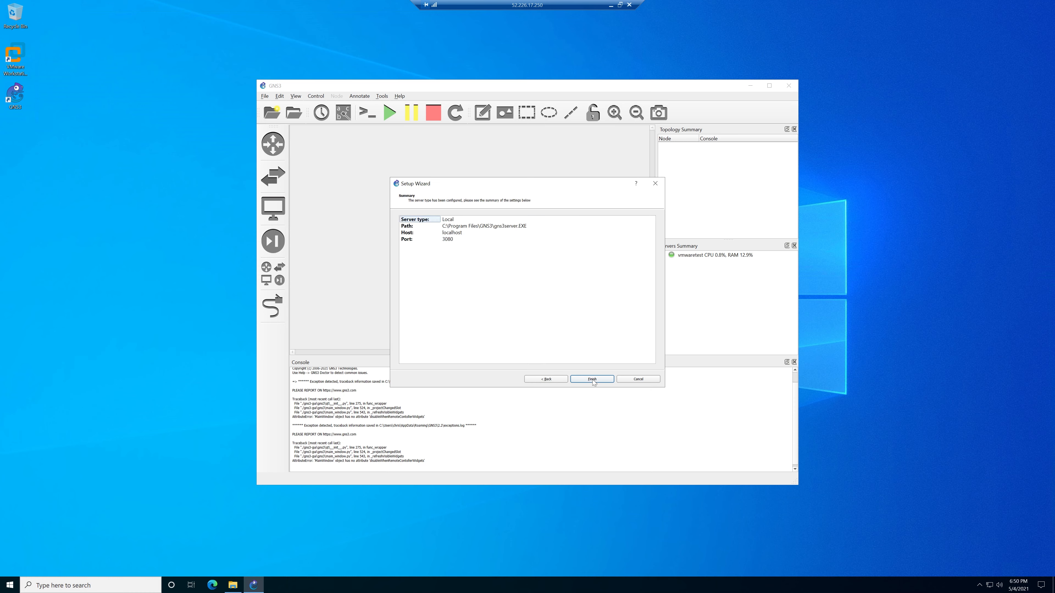
pyautogui.click(593, 380)
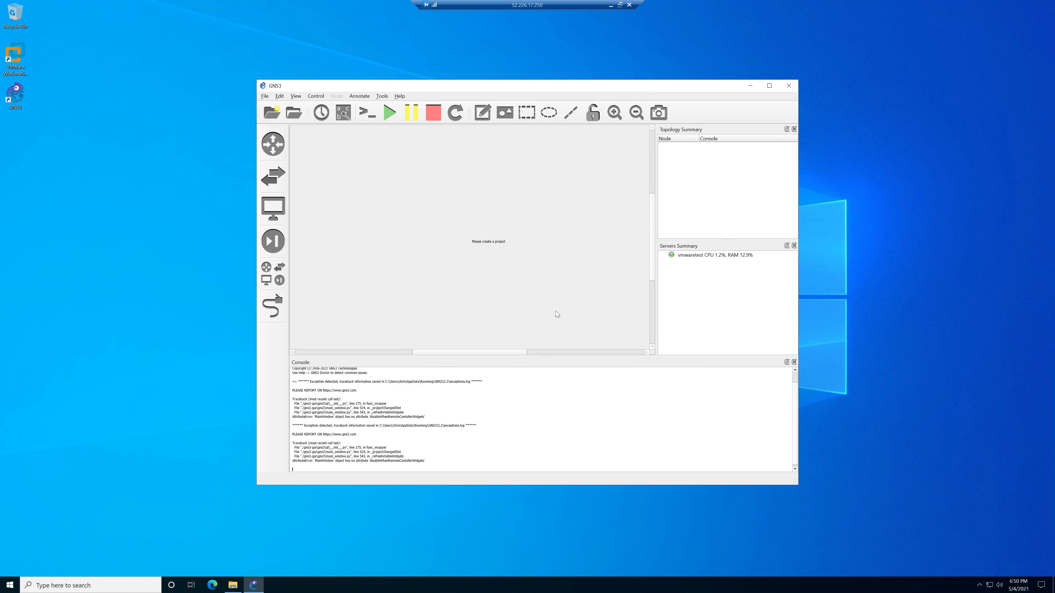
# Create a blank project named Lab and drag the GNS3 window larger.
pyautogui.click(272, 115)
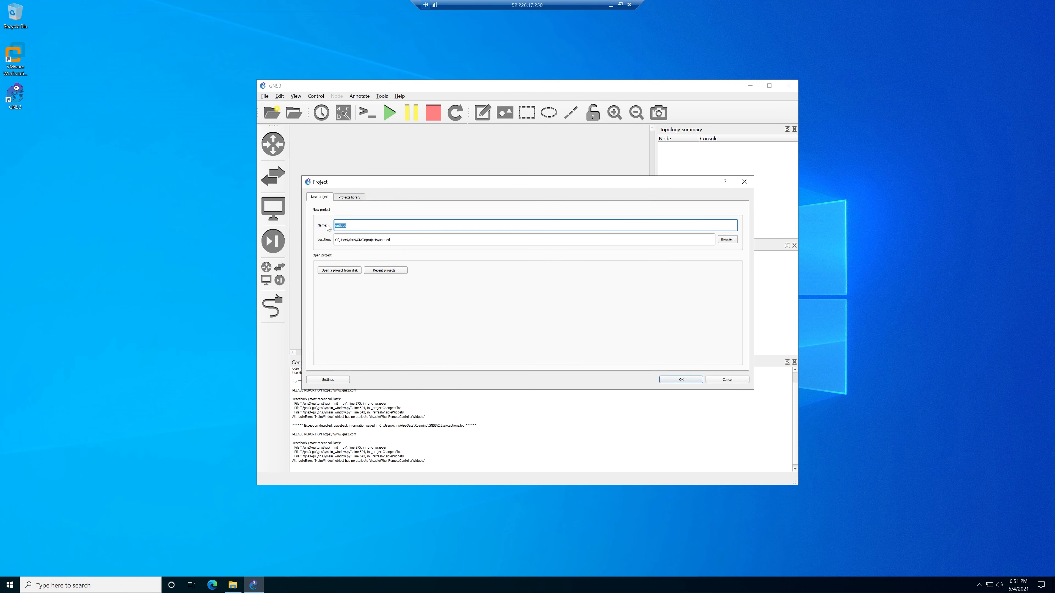
pyautogui.write('Lab')
pyautogui.click(680, 378)
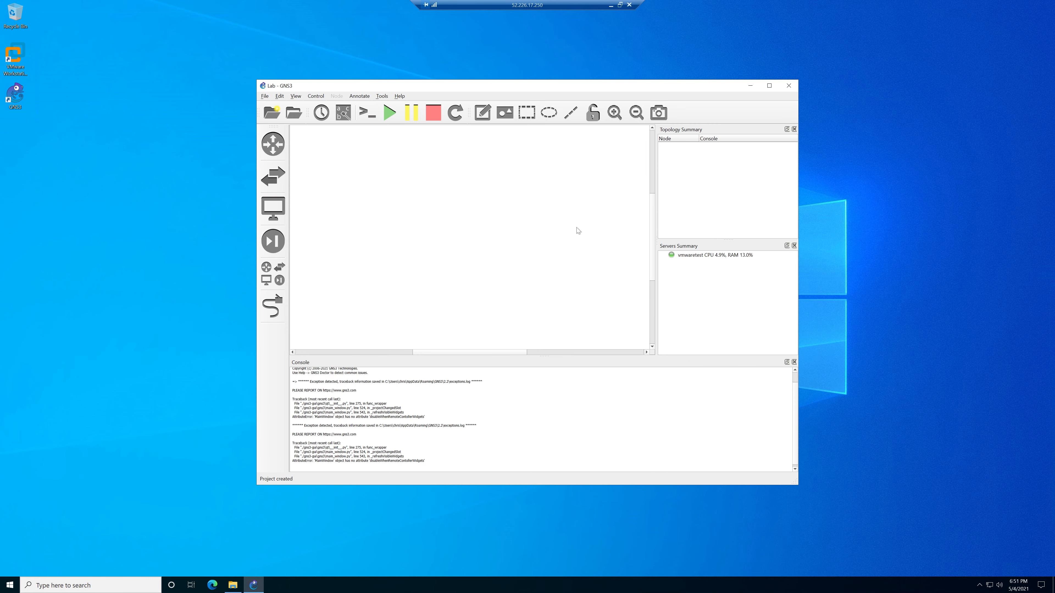
pyautogui.moveTo(795, 488); pyautogui.dragTo(881, 548)
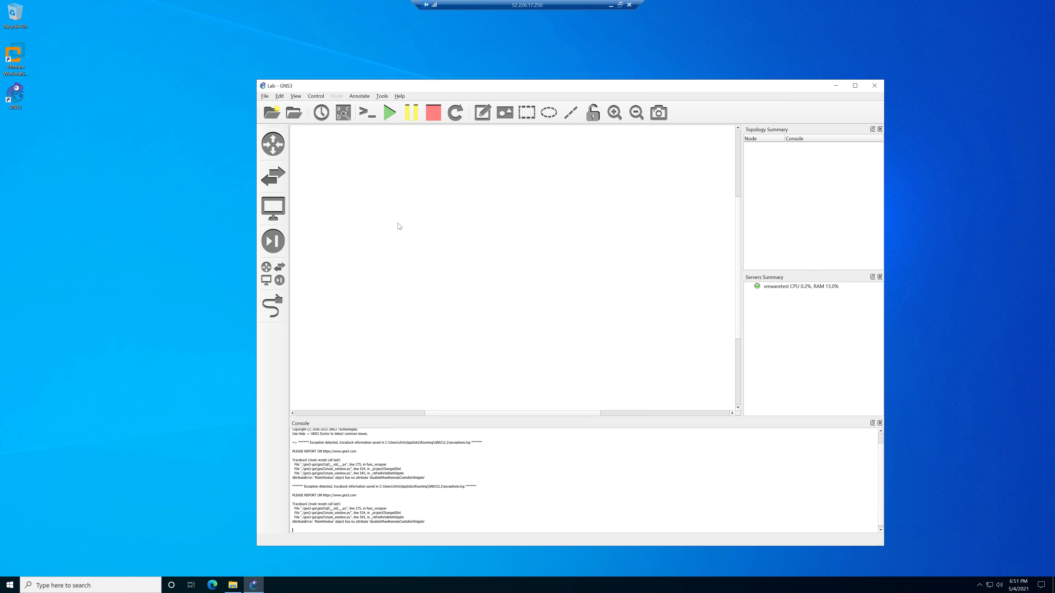
# Open the advanced local settings in GNS3's VMware preferences.
pyautogui.click(279, 96)
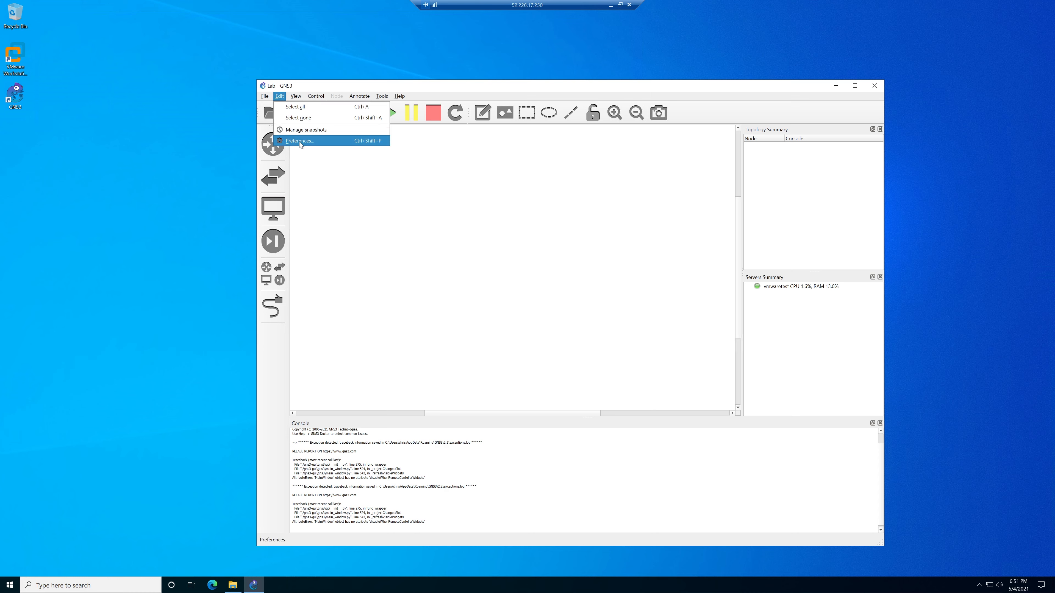
pyautogui.click(319, 141)
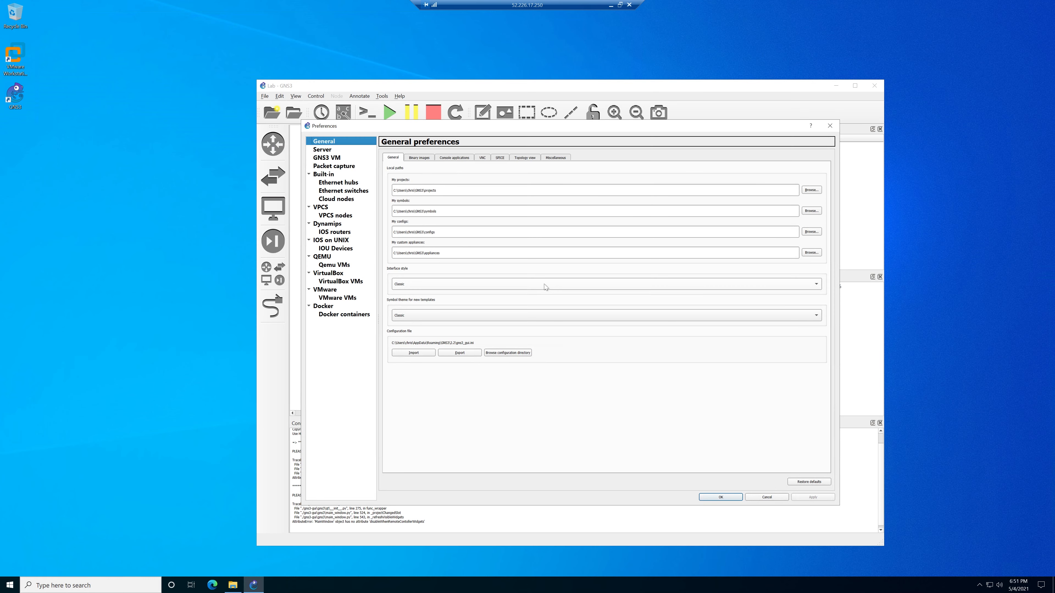
pyautogui.click(332, 291)
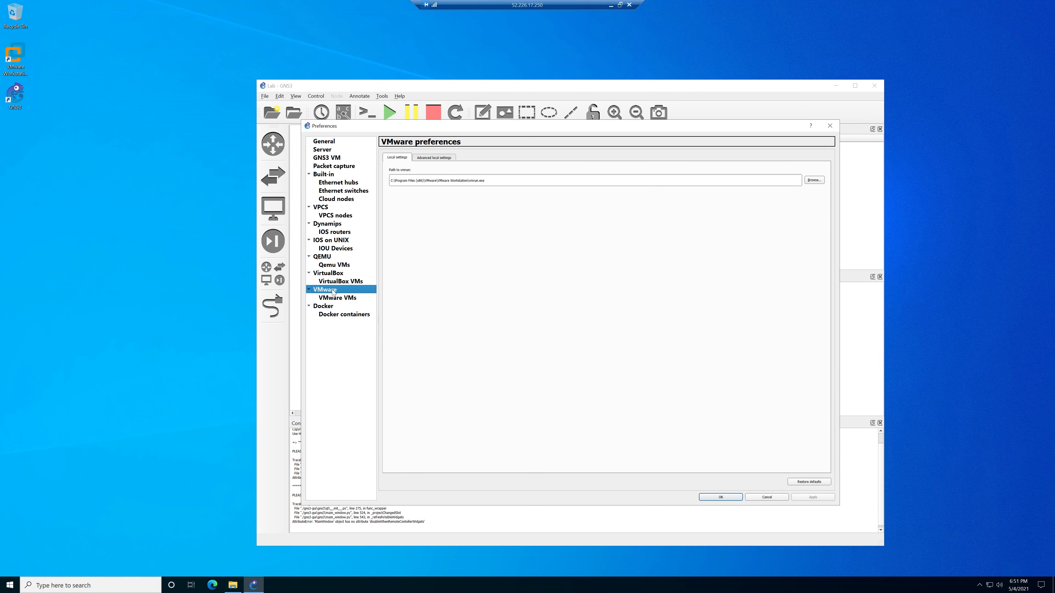
pyautogui.click(442, 158)
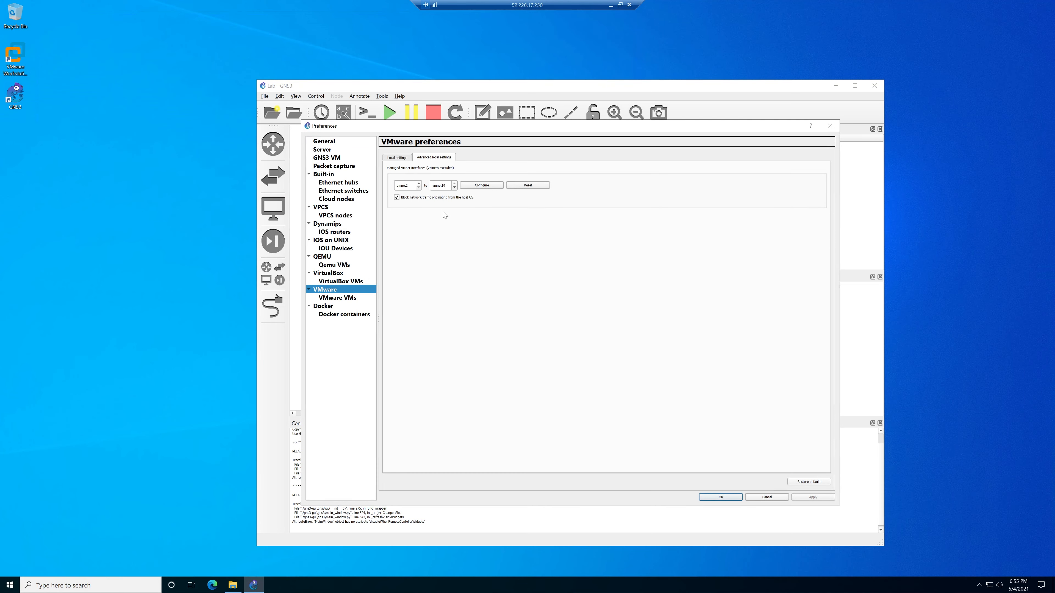
# Change the upper VMnet limit from vmnet19 to vmnet1, configure the VMnets, and apply and save.
pyautogui.click(446, 185)
pyautogui.press('BackSpace')
pyautogui.click(488, 186)
pyautogui.click(812, 498)
pyautogui.click(721, 497)
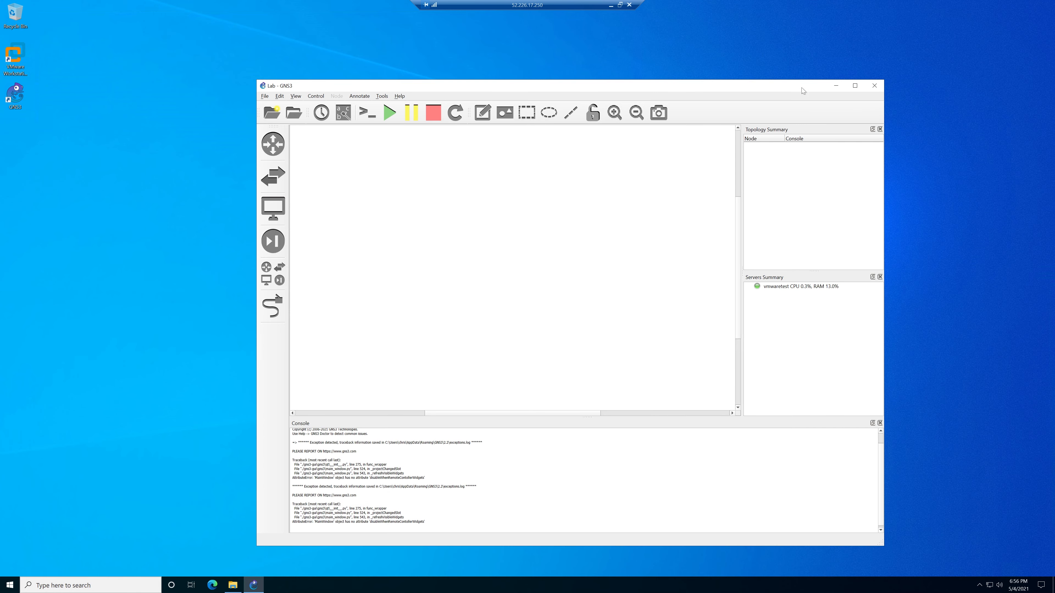
# Minimize GNS3 and launch VMware Workstation Pro from the desktop icon.
pyautogui.click(836, 86)
pyautogui.doubleClick(18, 67)
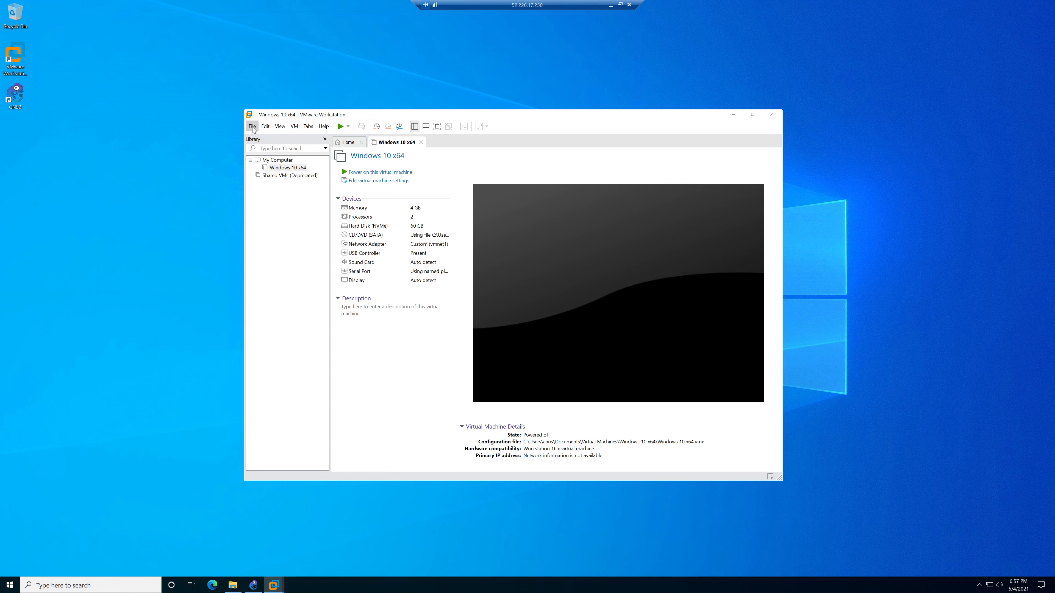
# Glance at This PC's drives in File Explorer, then start VMware's File > New Virtual Machine wizard.
pyautogui.click(233, 585)
pyautogui.click(335, 287)
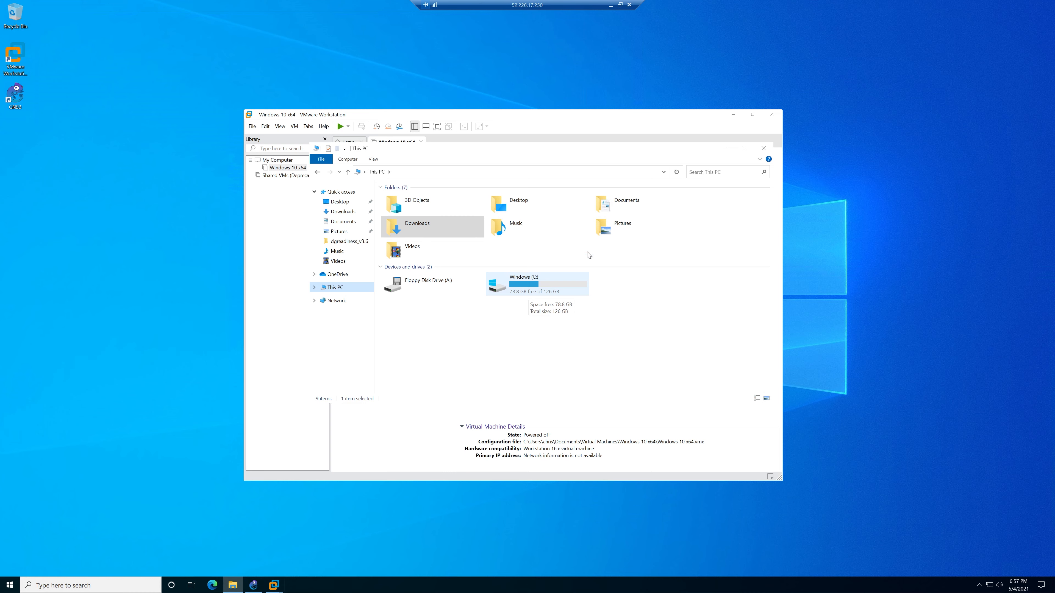
pyautogui.click(764, 148)
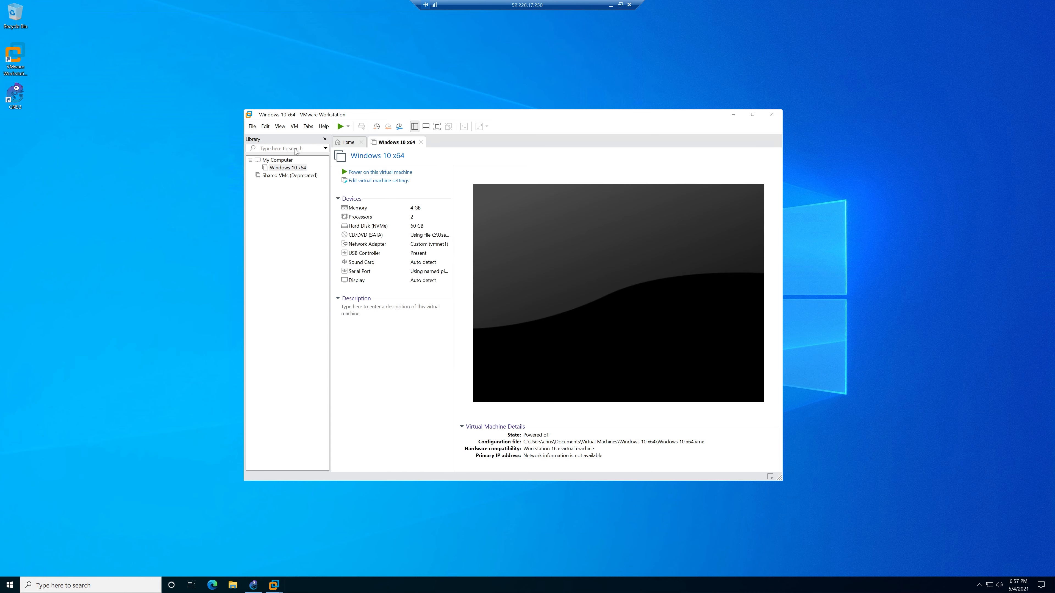
pyautogui.click(251, 126)
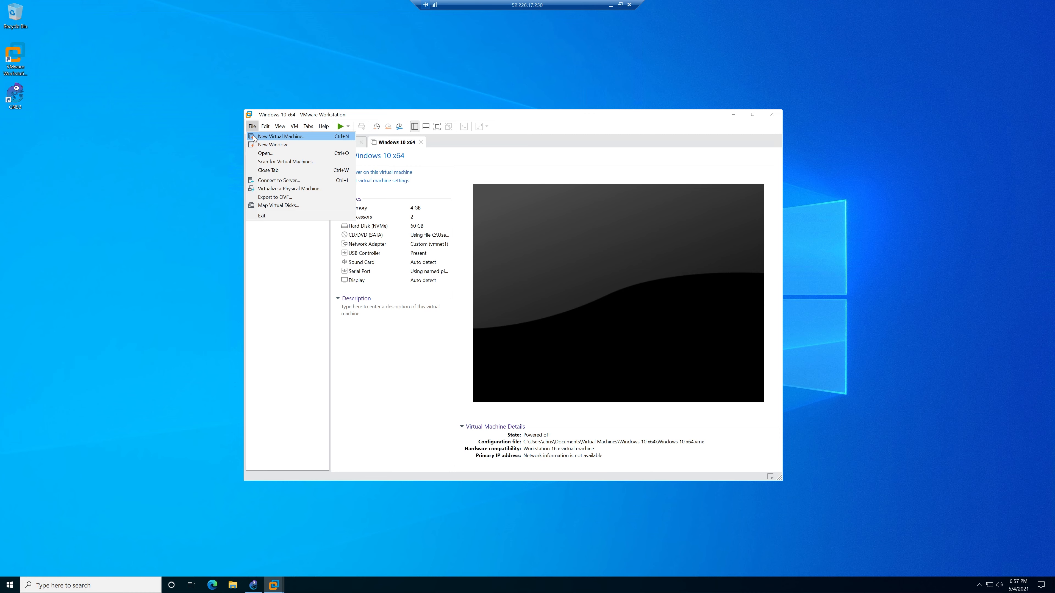
pyautogui.click(254, 137)
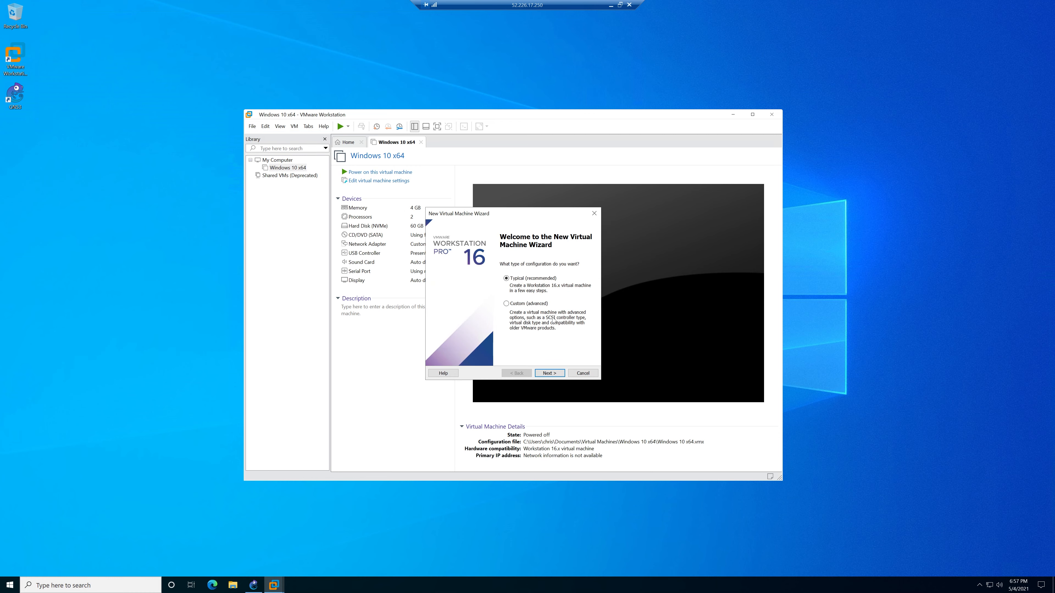
# Choose a Custom VM with Workstation 16.x compatibility installing from Check_Point_R81_T392.iso.
pyautogui.click(531, 304)
pyautogui.click(554, 372)
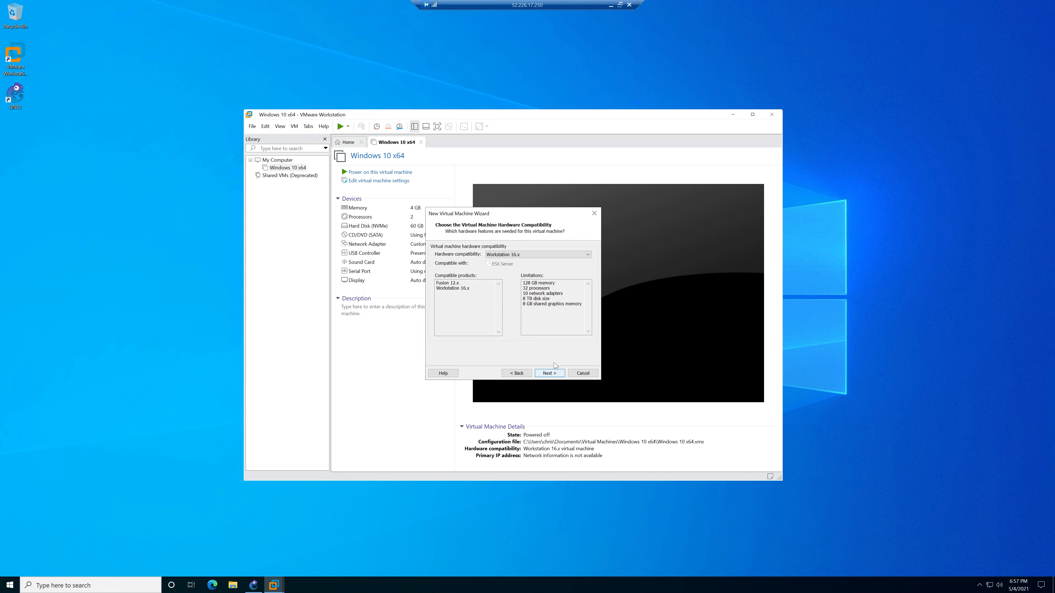
pyautogui.click(553, 374)
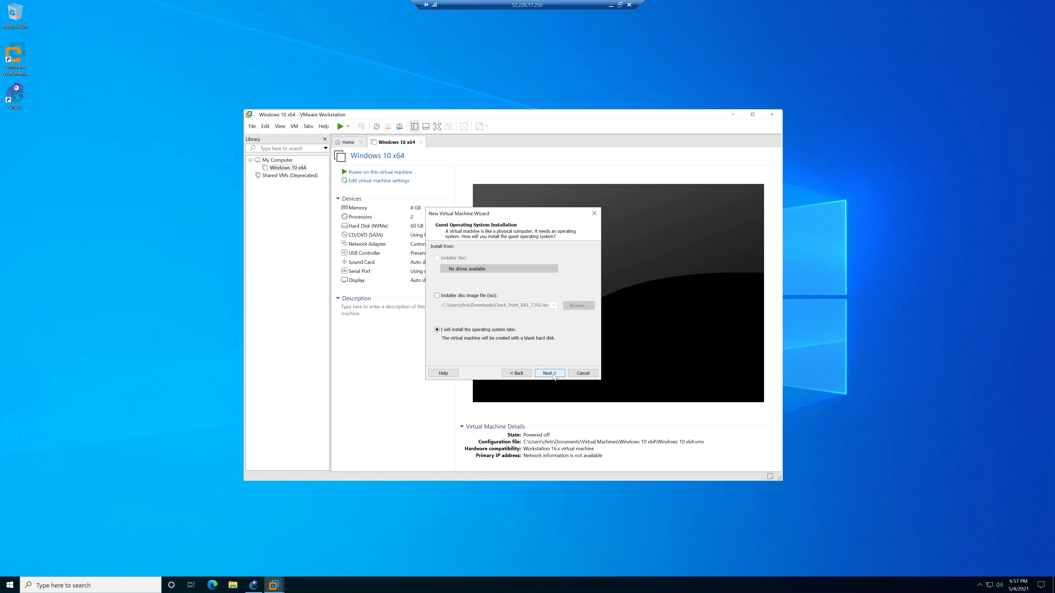
pyautogui.click(483, 297)
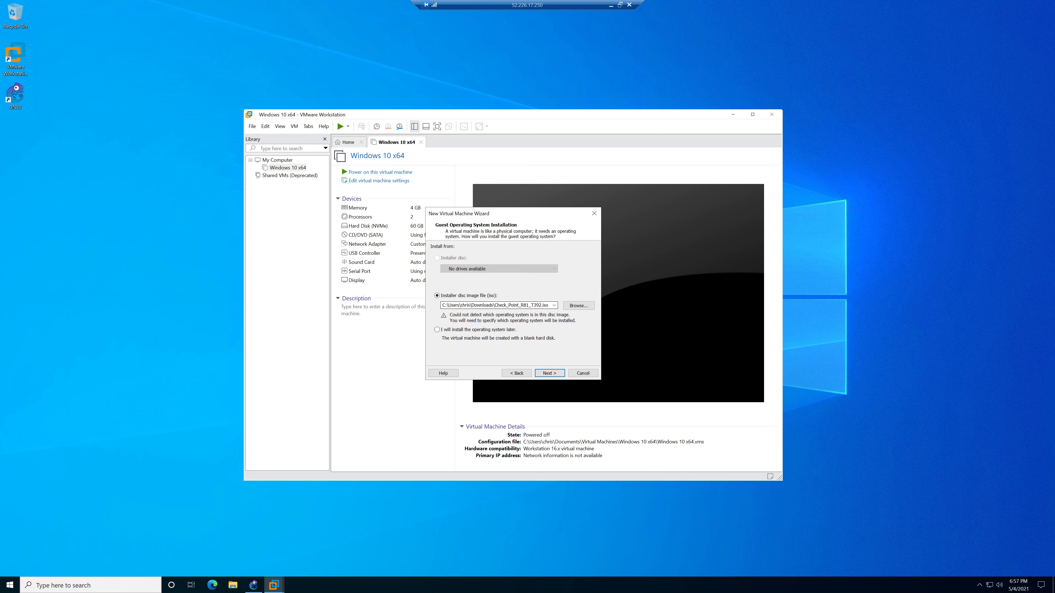
pyautogui.click(578, 306)
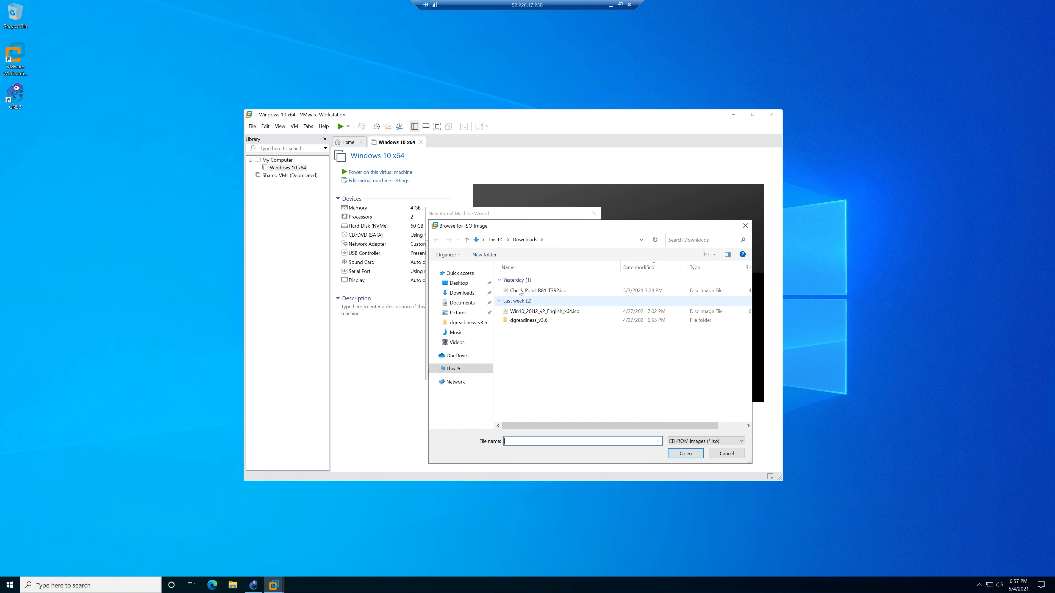
pyautogui.doubleClick(519, 291)
pyautogui.click(550, 373)
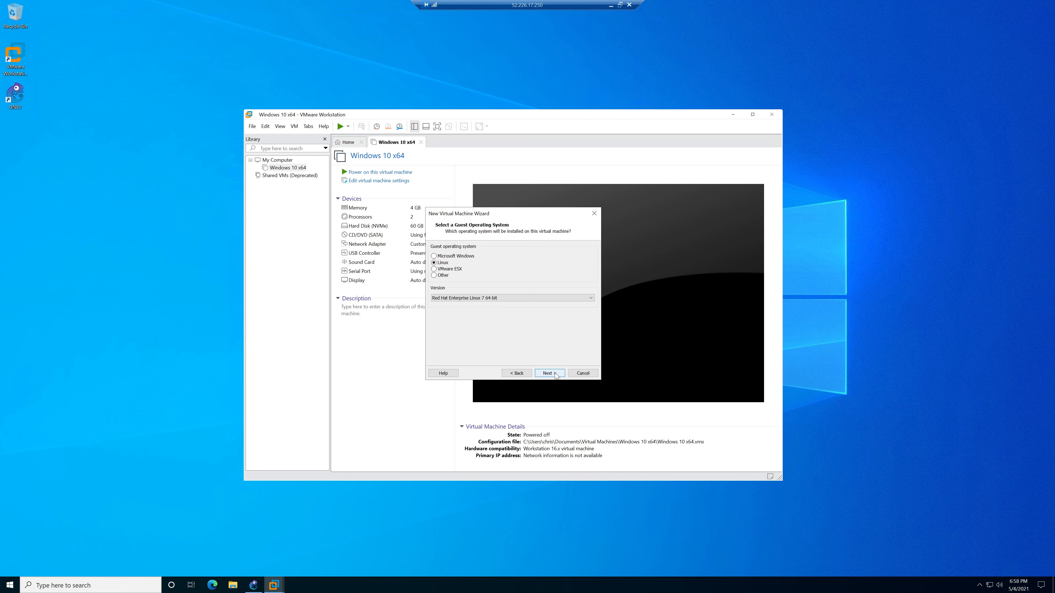
# Set the guest version to Red Hat Enterprise Linux 7 64-bit and name the VM CP FW.
pyautogui.click(487, 298)
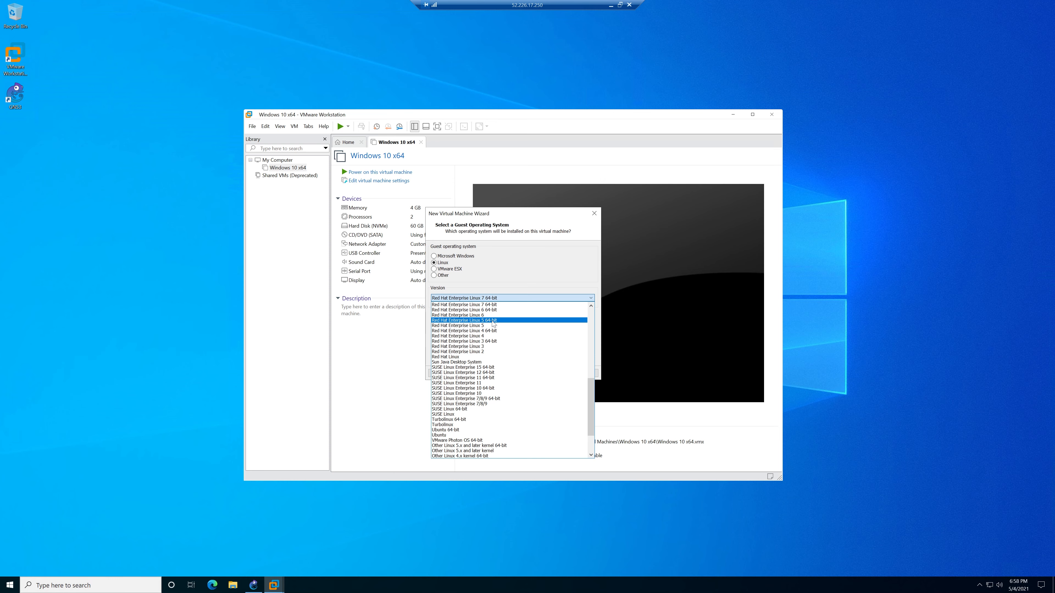
pyautogui.click(490, 304)
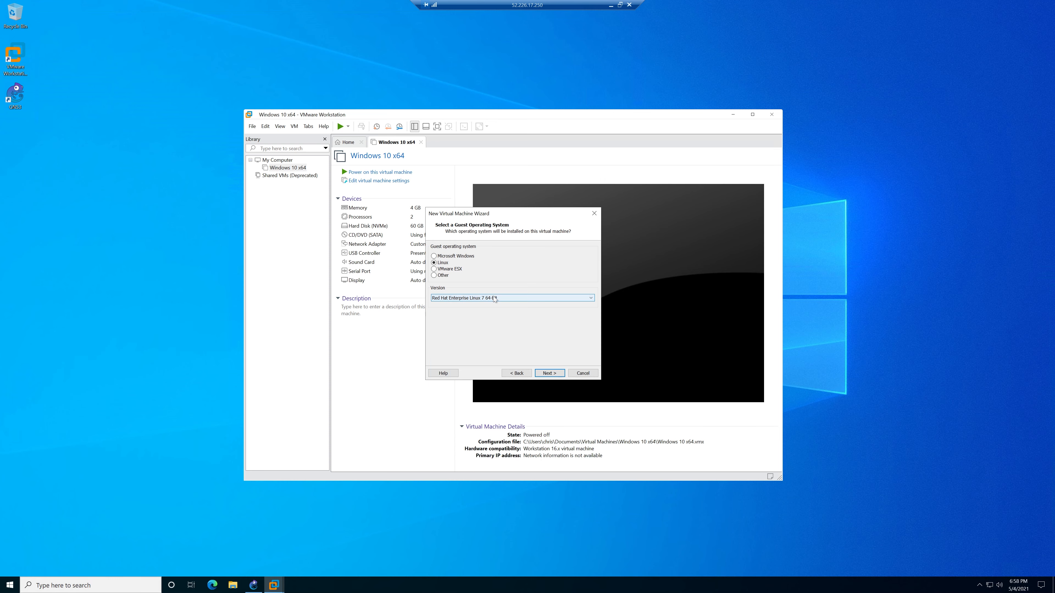
pyautogui.click(551, 373)
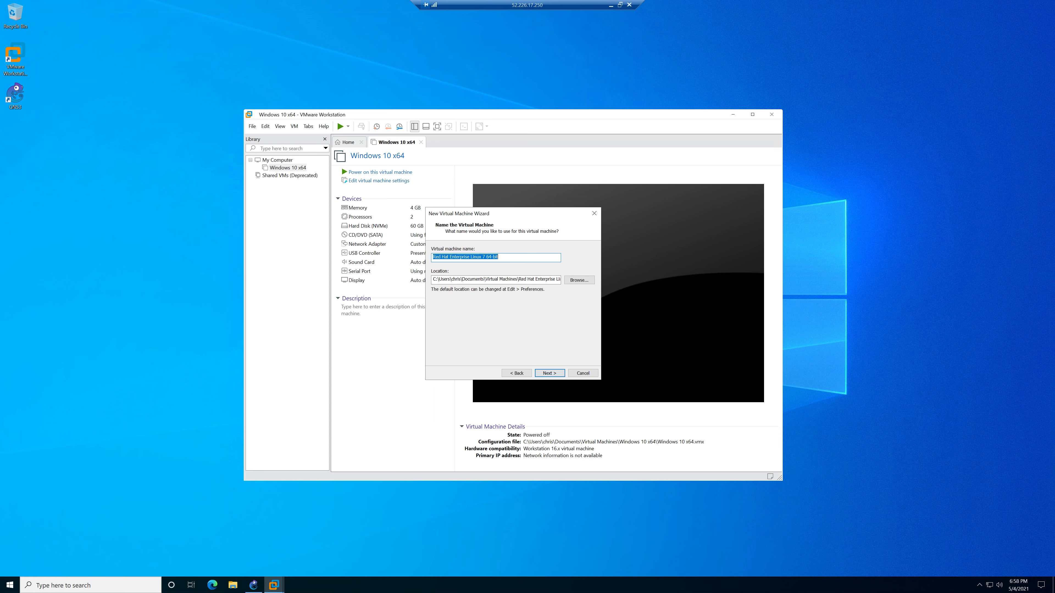
pyautogui.write('CP FW')
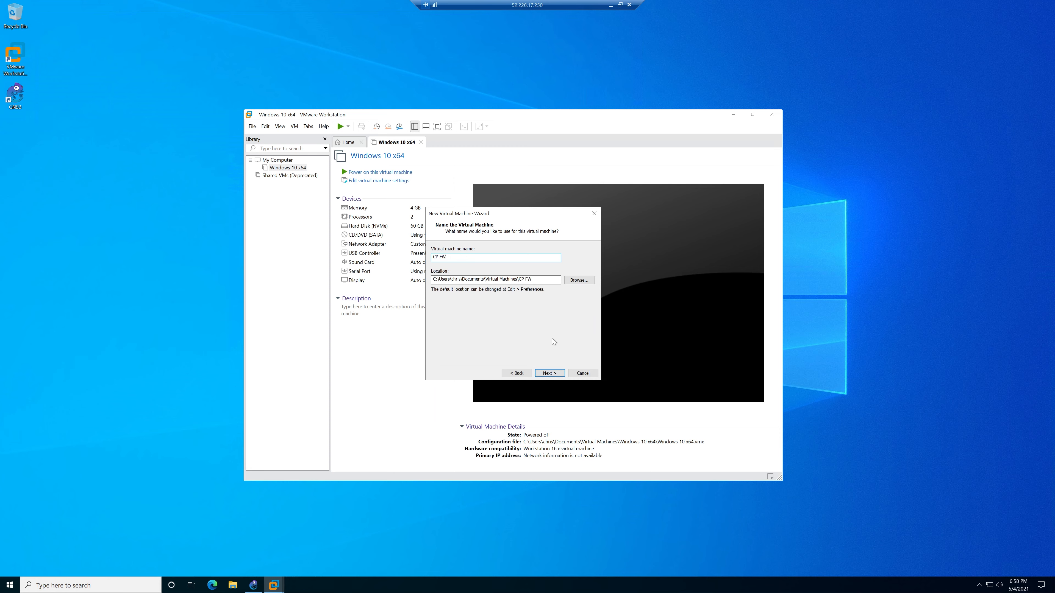
pyautogui.click(556, 374)
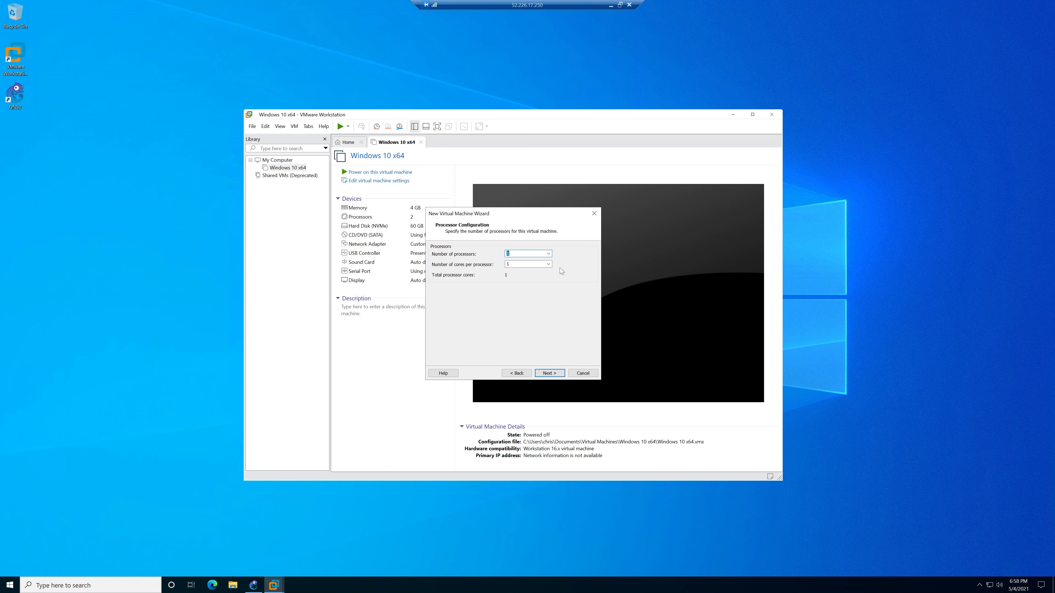
# Set the cores per processor and give the VM 8192 MB of memory.
pyautogui.click(548, 265)
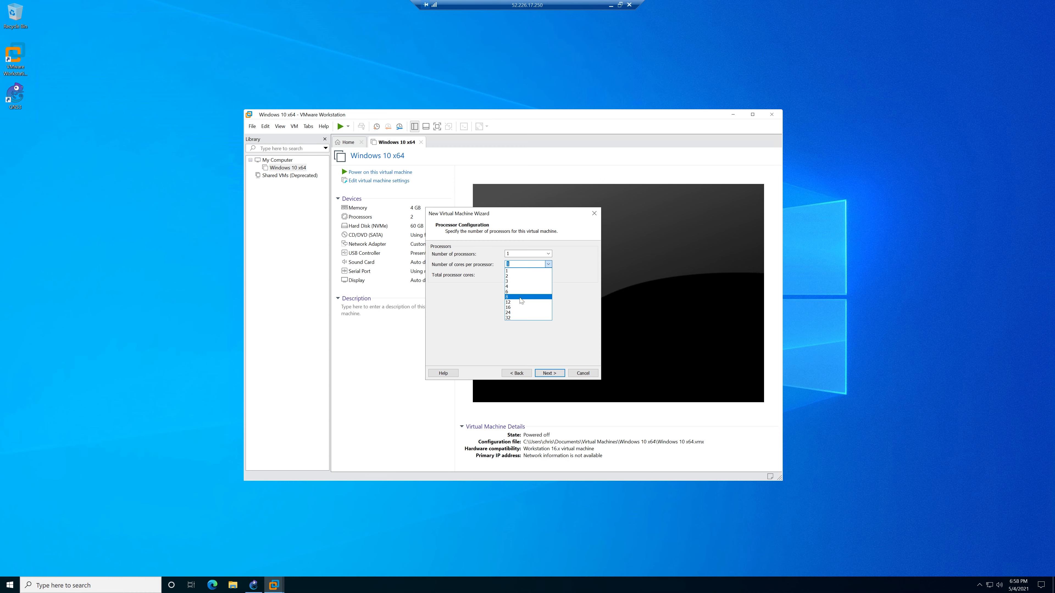
pyautogui.click(551, 373)
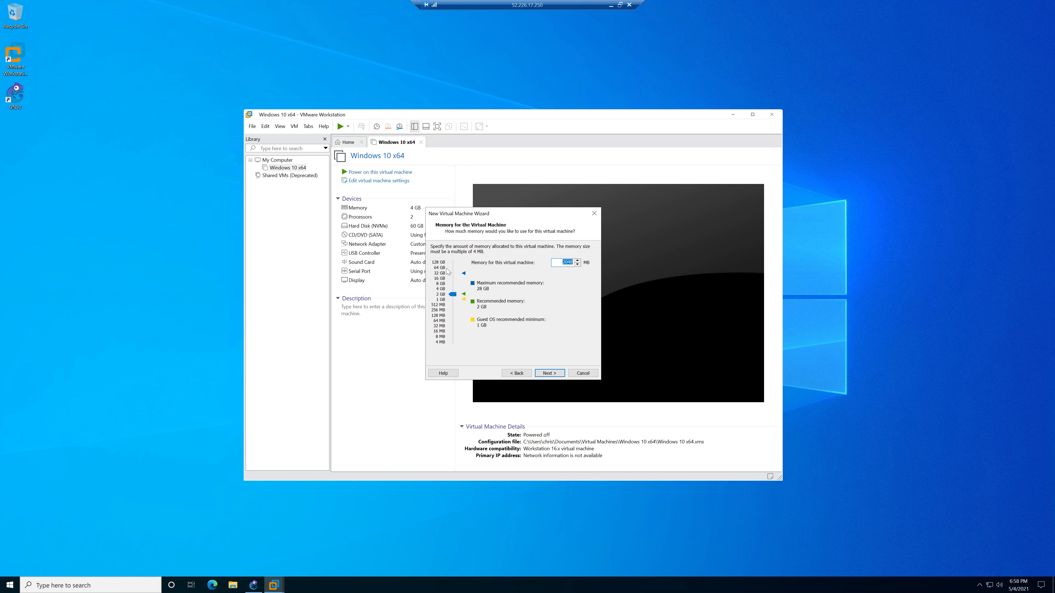
pyautogui.write('8192')
pyautogui.click(549, 373)
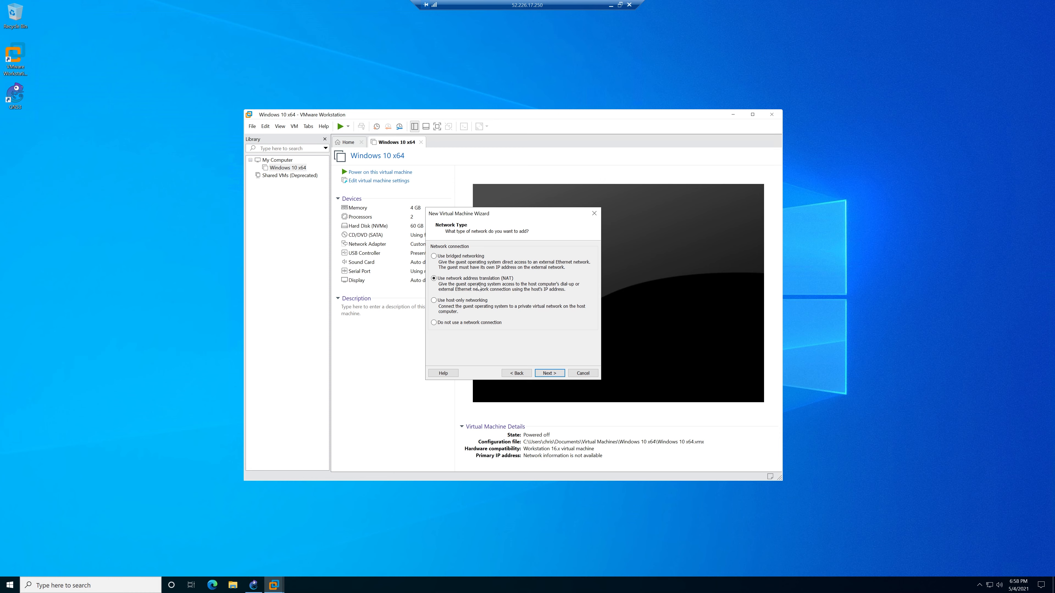
# Keep NAT, LSI Logic and SCSI defaults and give CP FW a 120 GB single-file disk.
pyautogui.click(551, 374)
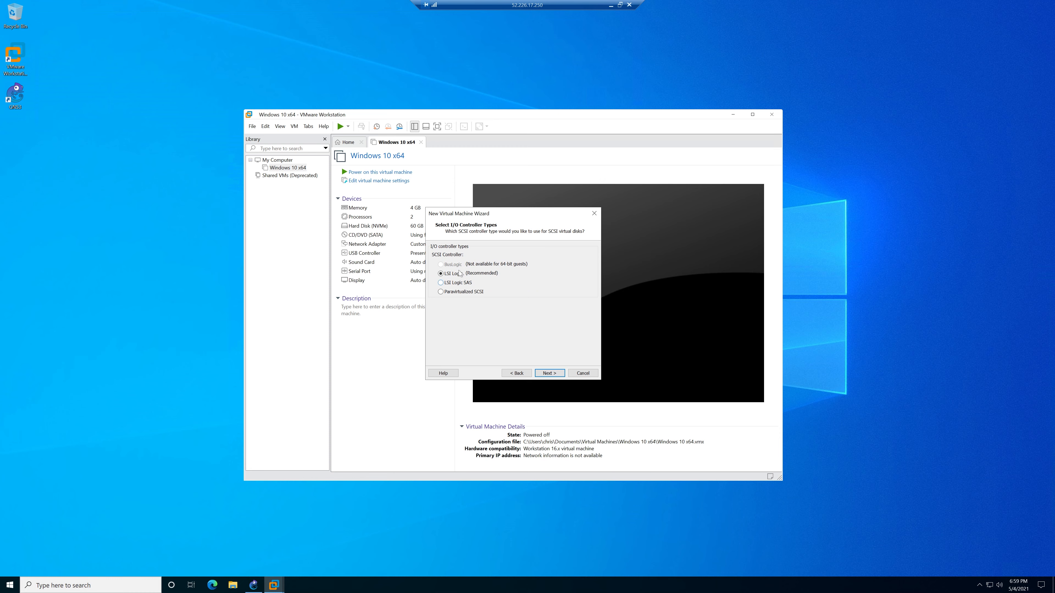
pyautogui.click(551, 374)
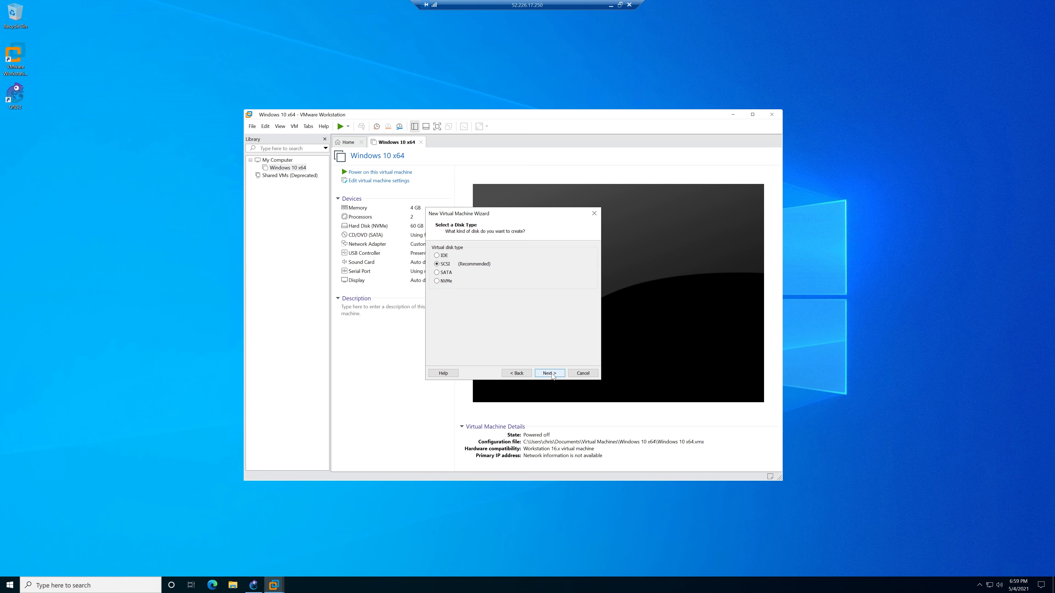
pyautogui.click(550, 374)
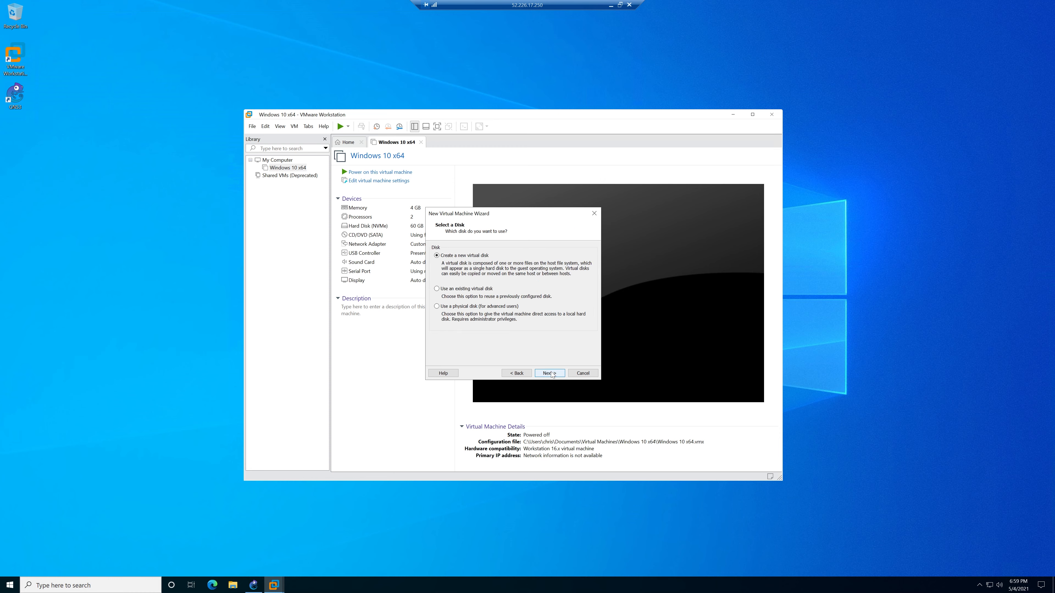
pyautogui.click(552, 374)
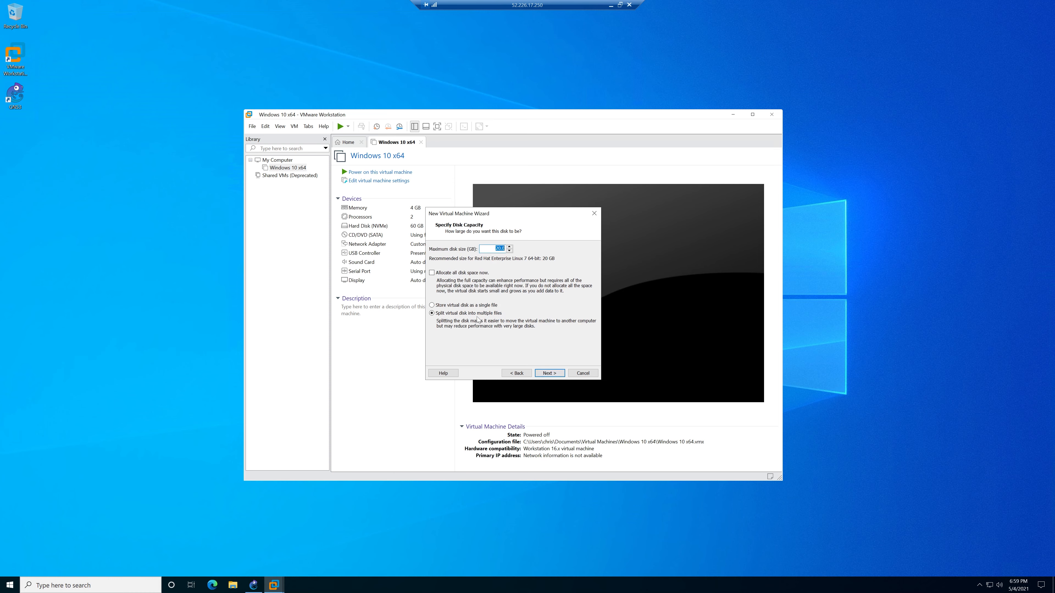
pyautogui.click(483, 305)
pyautogui.write('12')
pyautogui.press('Return')
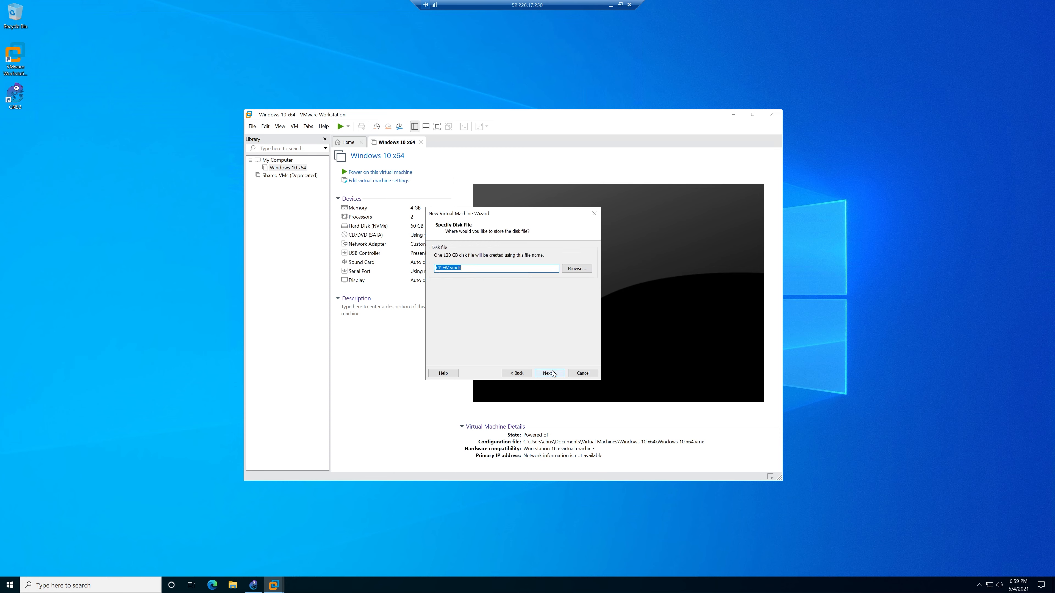
pyautogui.click(549, 373)
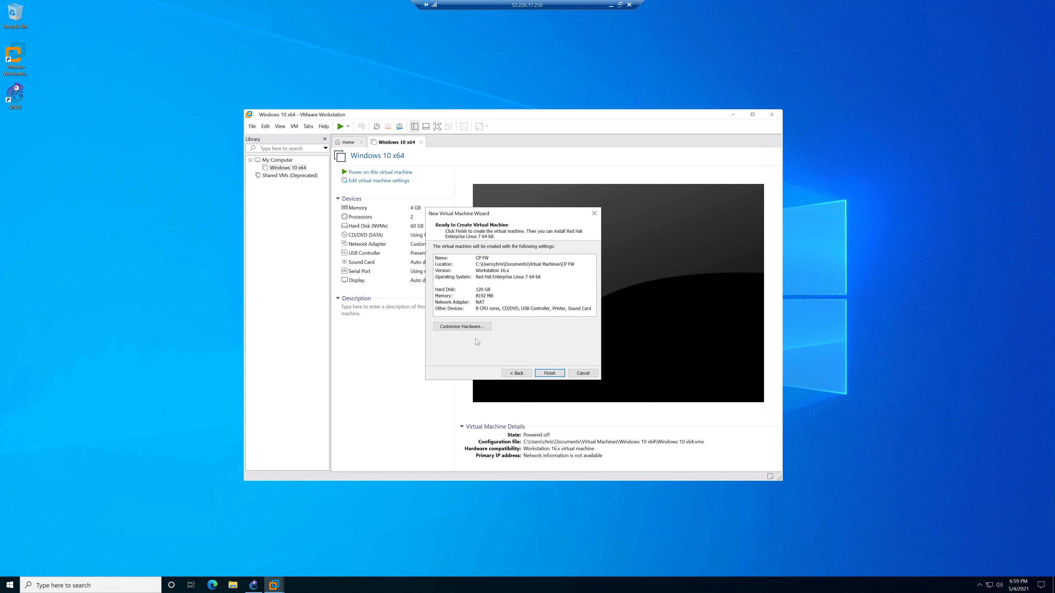
pyautogui.click(551, 374)
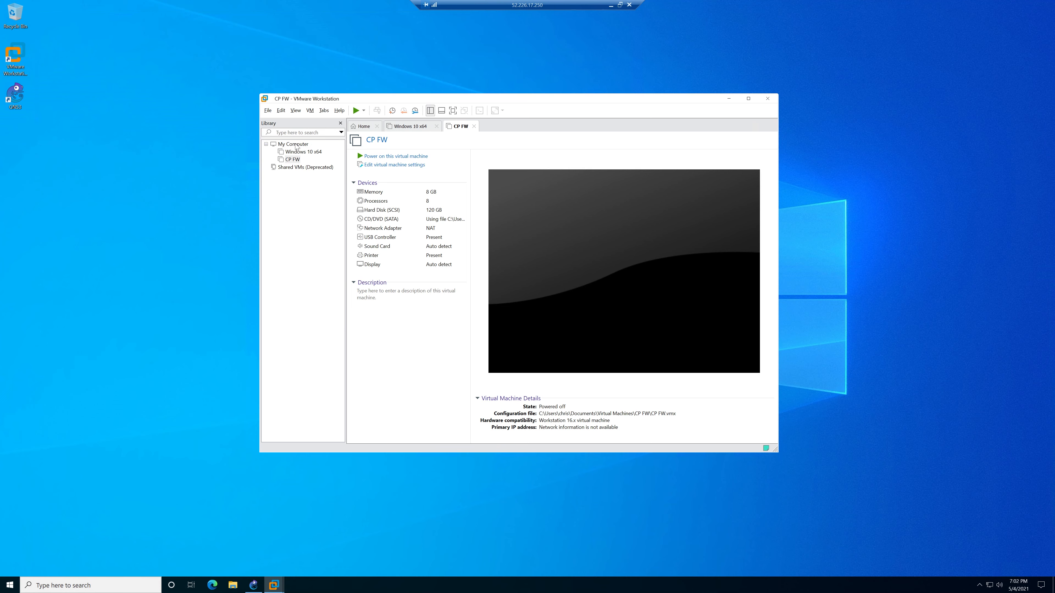
# Start a custom VM installed from ISO as RHEL 7 64-bit, named CP SMS.
pyautogui.click(268, 111)
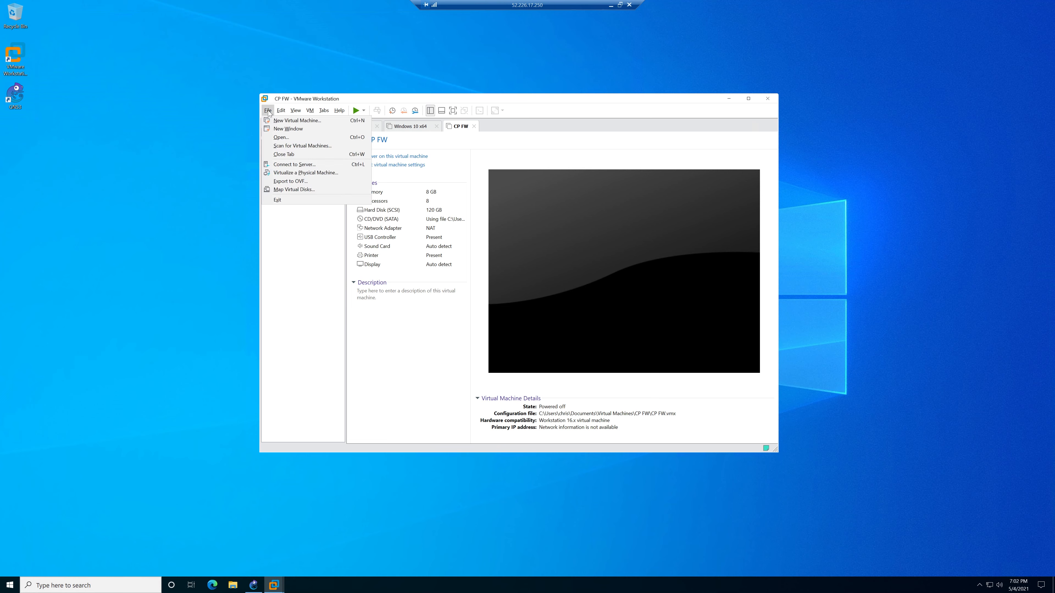
pyautogui.click(278, 122)
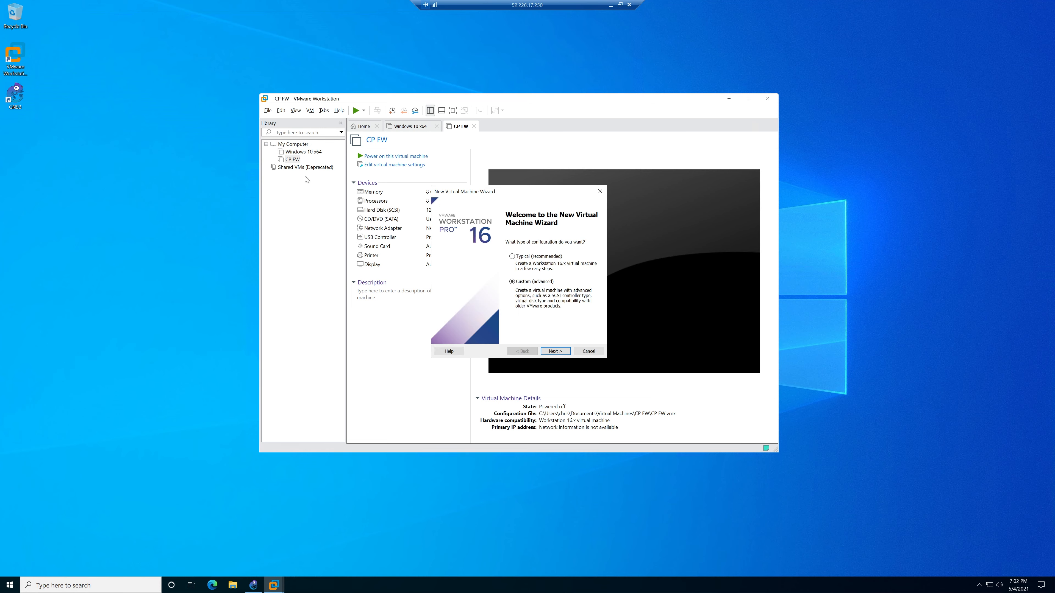
pyautogui.click(562, 351)
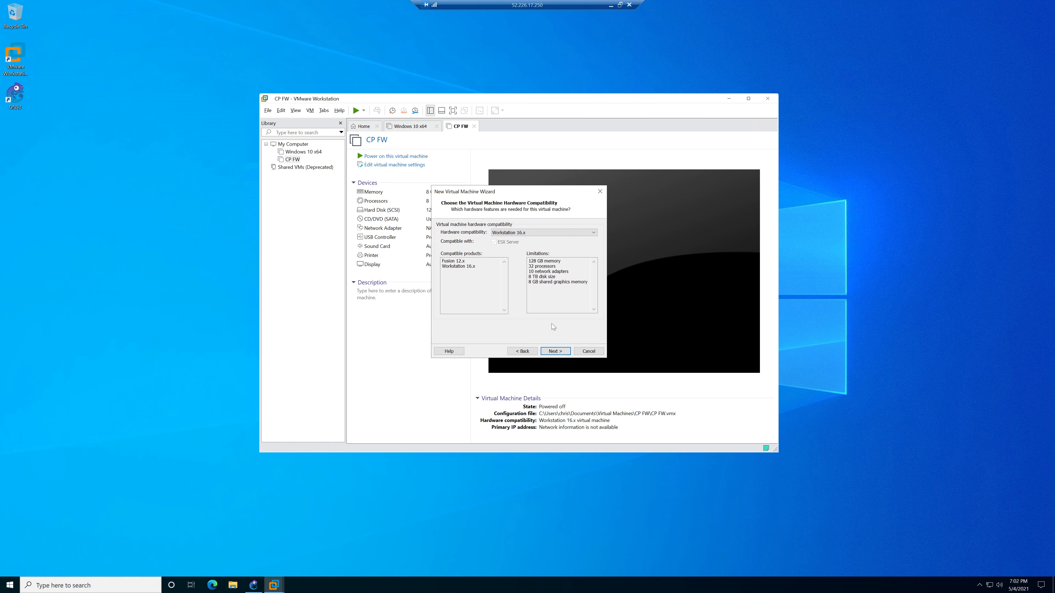
pyautogui.click(561, 351)
pyautogui.click(494, 274)
pyautogui.click(555, 351)
pyautogui.click(555, 351)
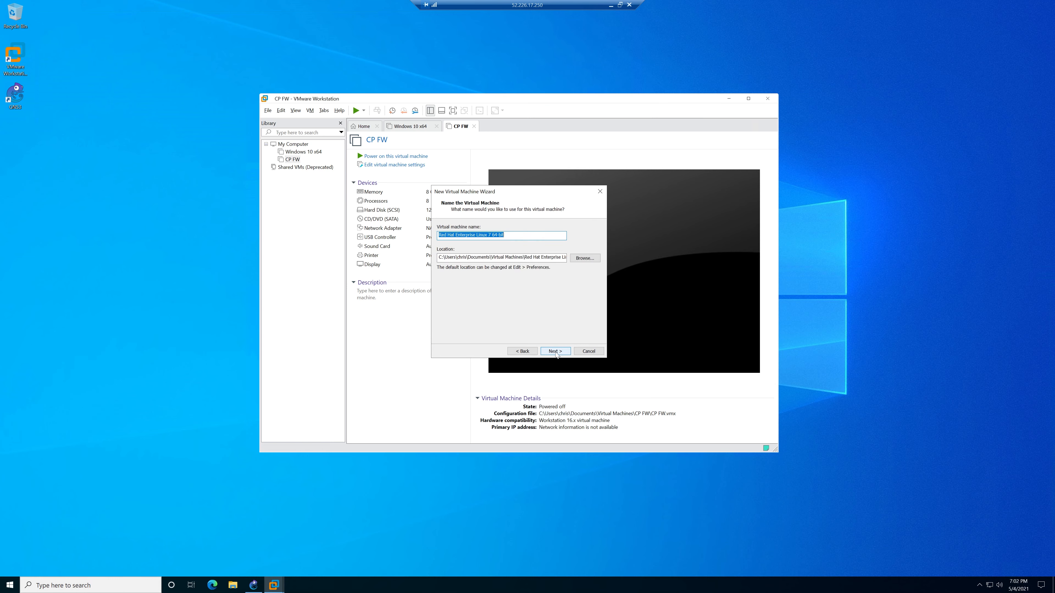
pyautogui.write('CP SMS')
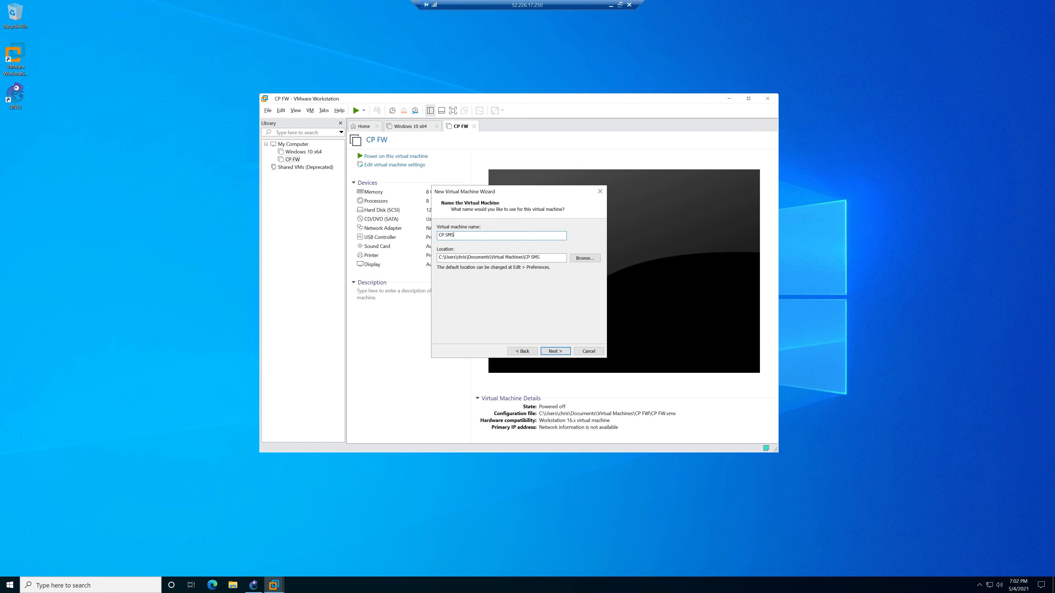
# Give CP SMS 8 cores per processor and 8192 MB of memory.
pyautogui.click(556, 351)
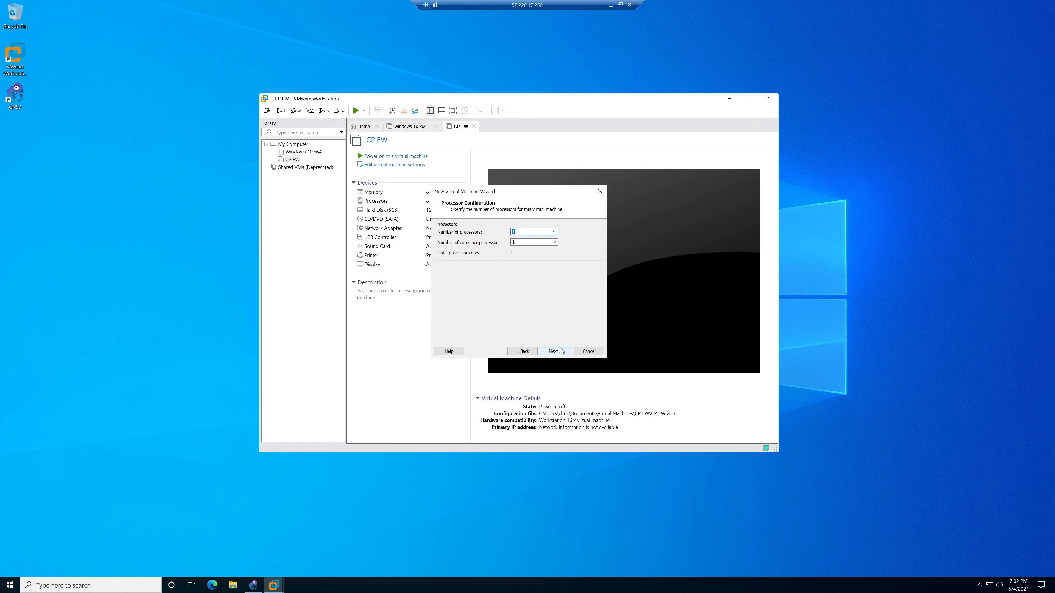
pyautogui.click(553, 242)
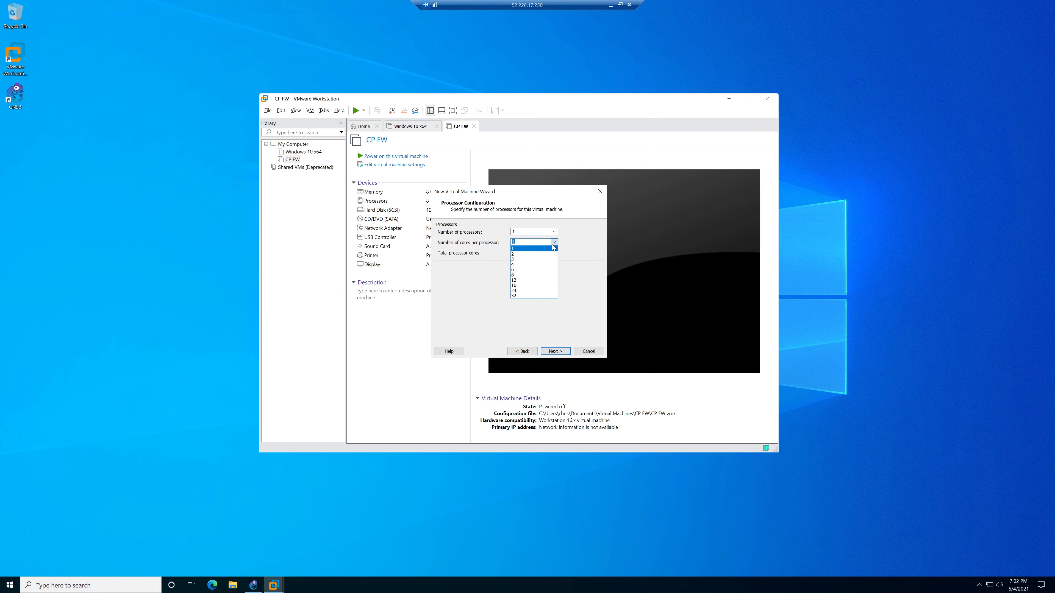
pyautogui.click(557, 351)
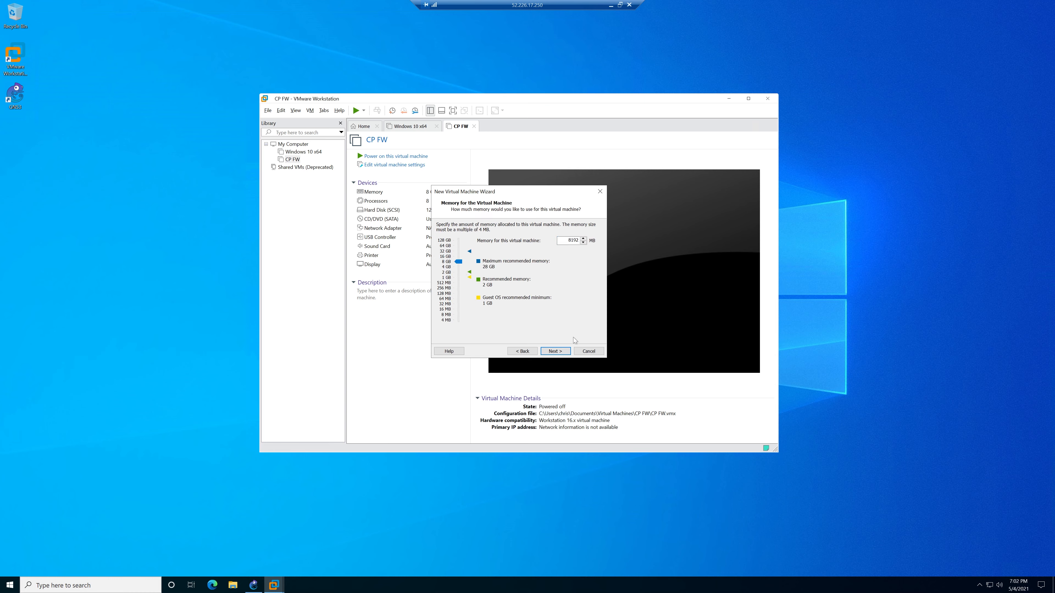
pyautogui.click(557, 352)
# Keep NAT, LSI Logic and SCSI, add a 120 GB CP SMS.vmdk disk, and finish.
pyautogui.click(563, 352)
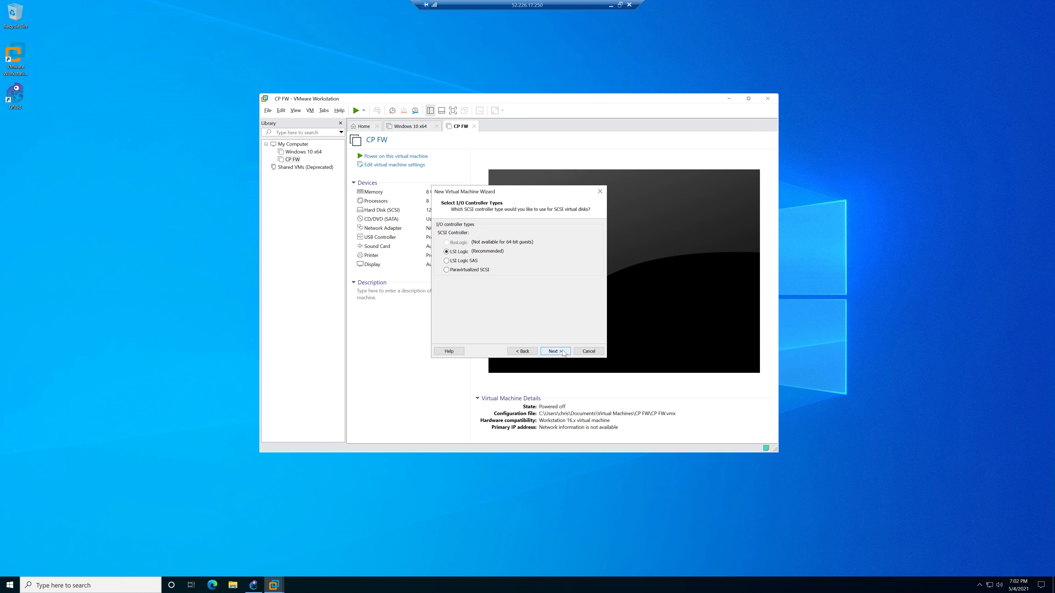
pyautogui.click(563, 352)
pyautogui.click(559, 352)
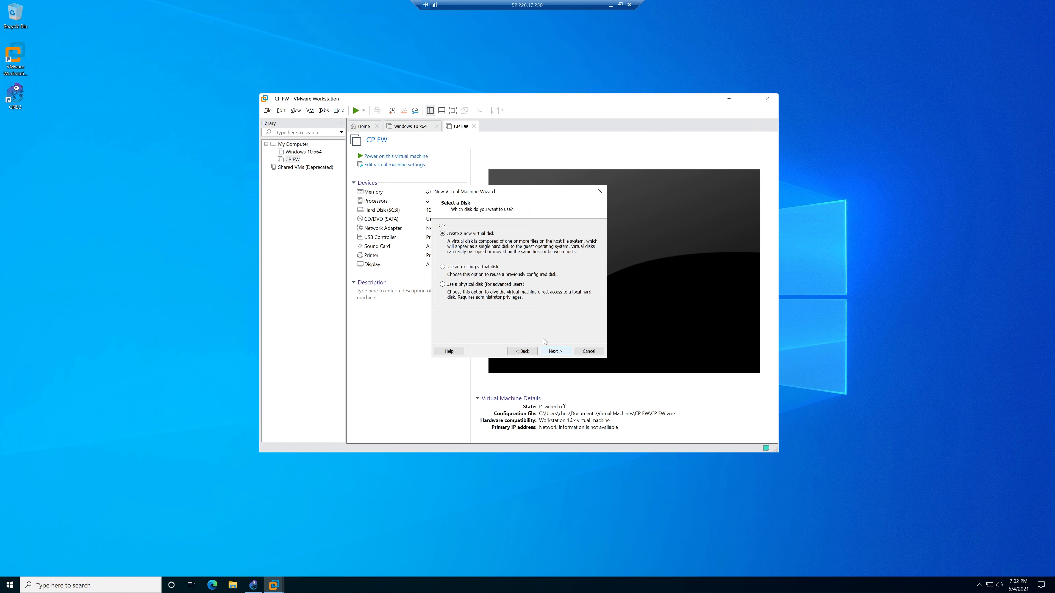
pyautogui.click(555, 351)
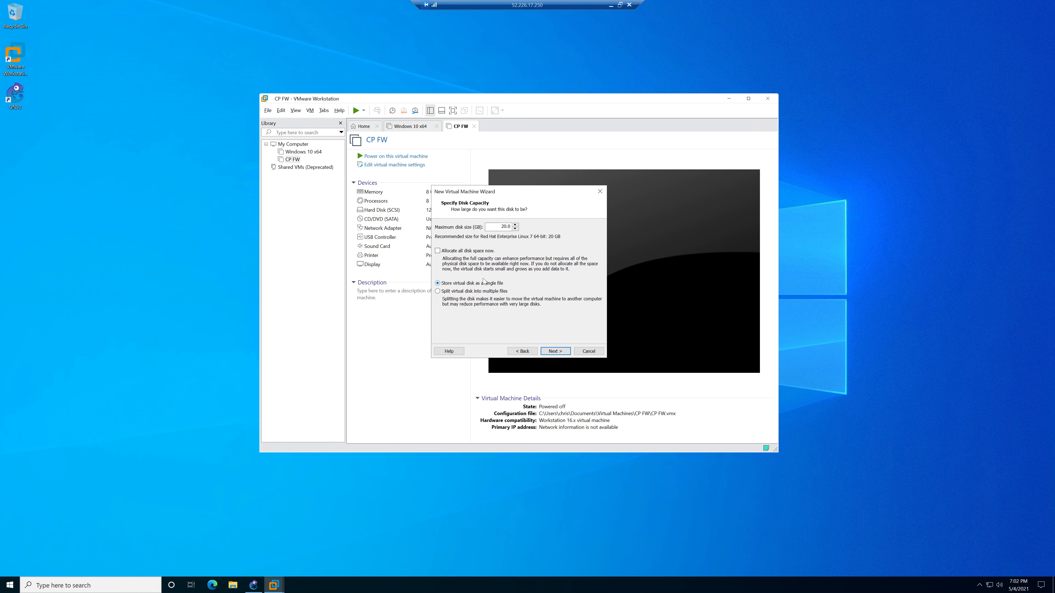
pyautogui.click(501, 226)
pyautogui.write('1')
pyautogui.click(556, 351)
pyautogui.click(556, 351)
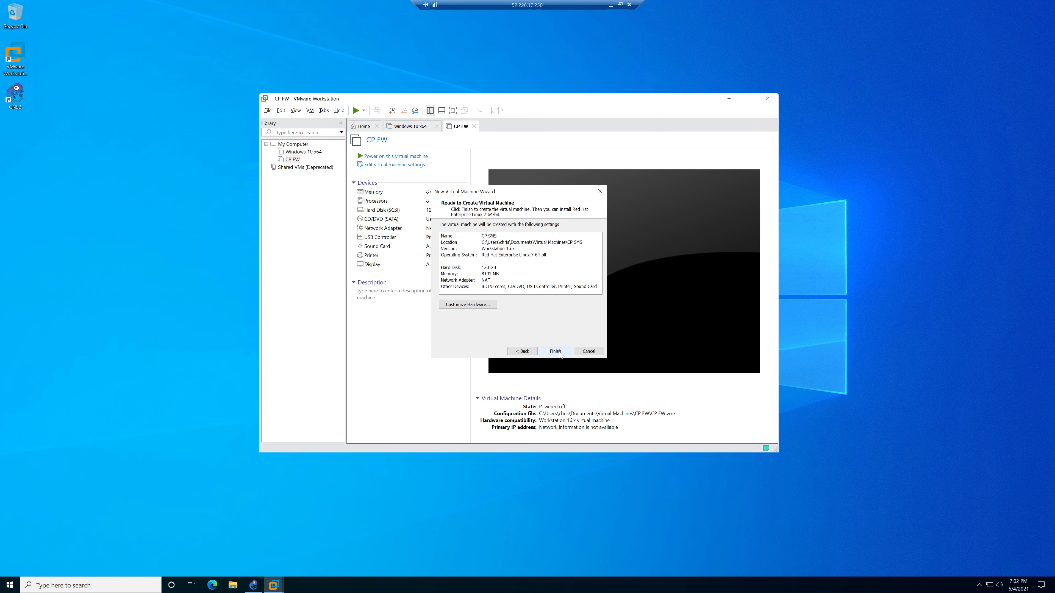
pyautogui.click(556, 351)
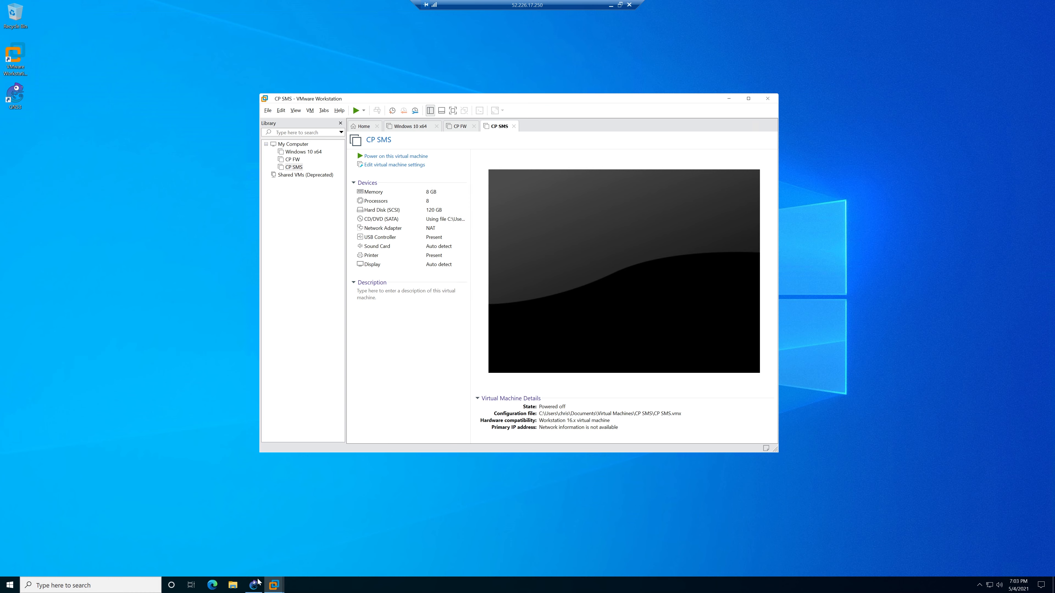
# In GNS3, manually create a new template under VMware VMs preferences and start a new VMware VM.
pyautogui.click(257, 589)
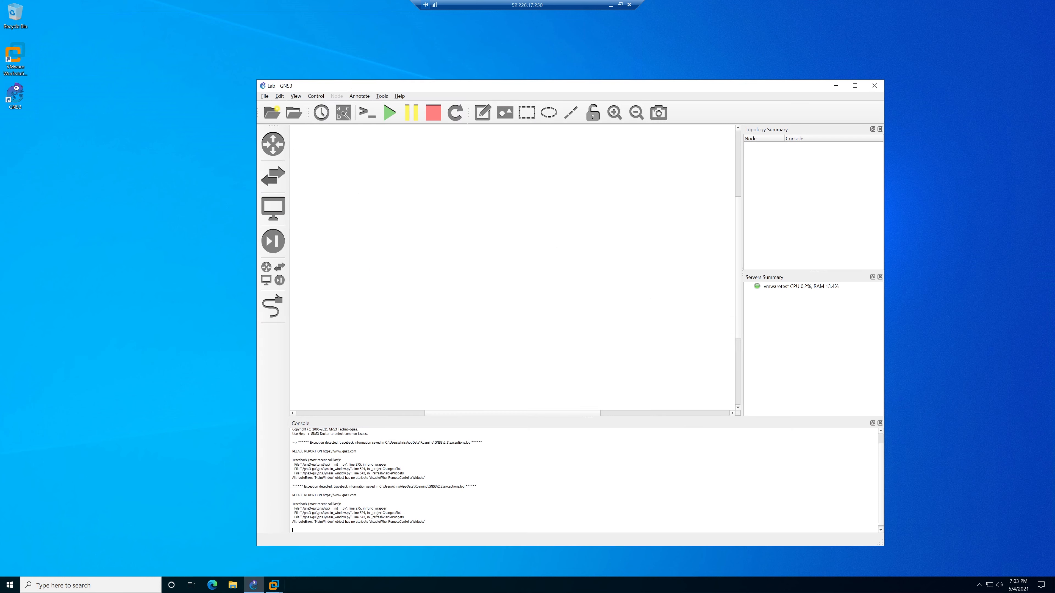
pyautogui.click(276, 210)
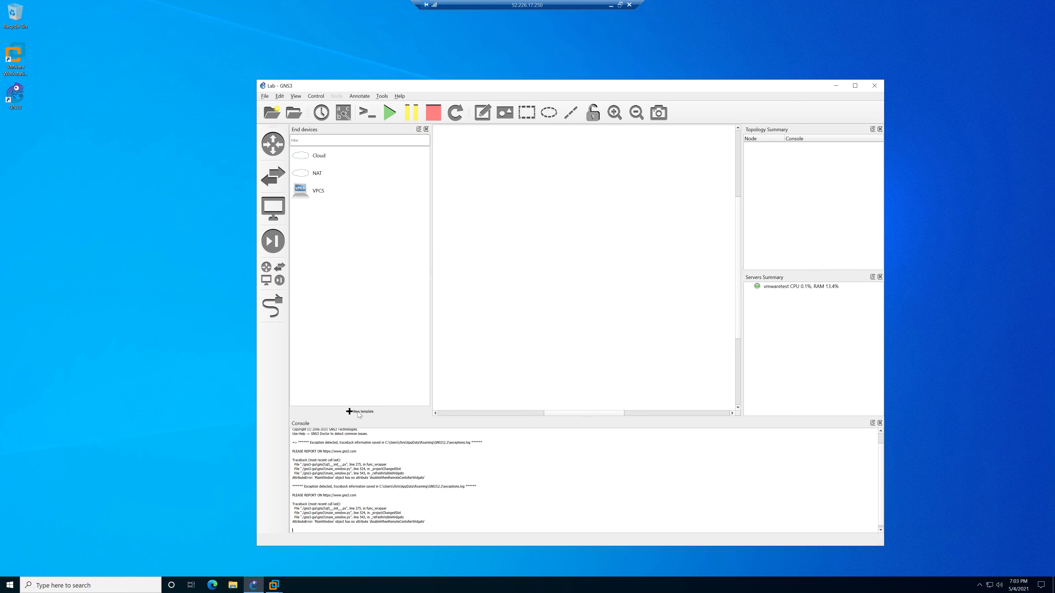
pyautogui.click(358, 412)
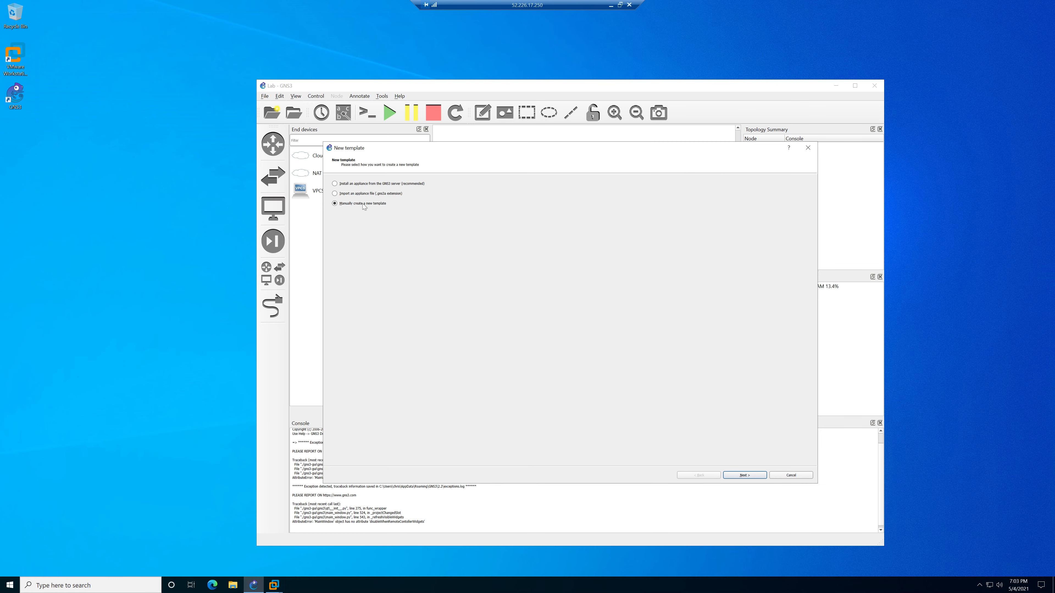
pyautogui.click(750, 476)
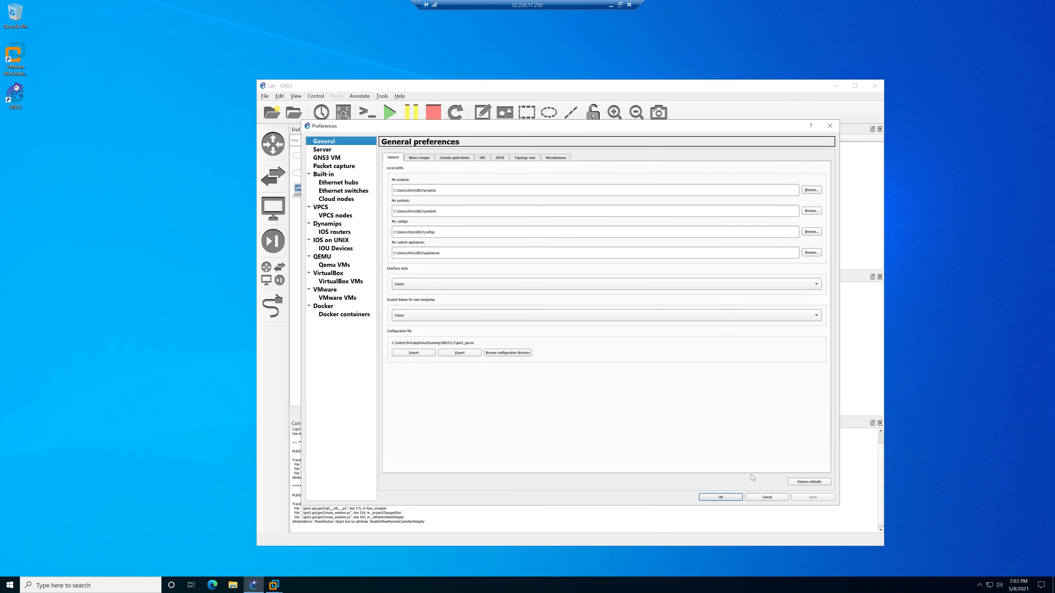
pyautogui.click(334, 291)
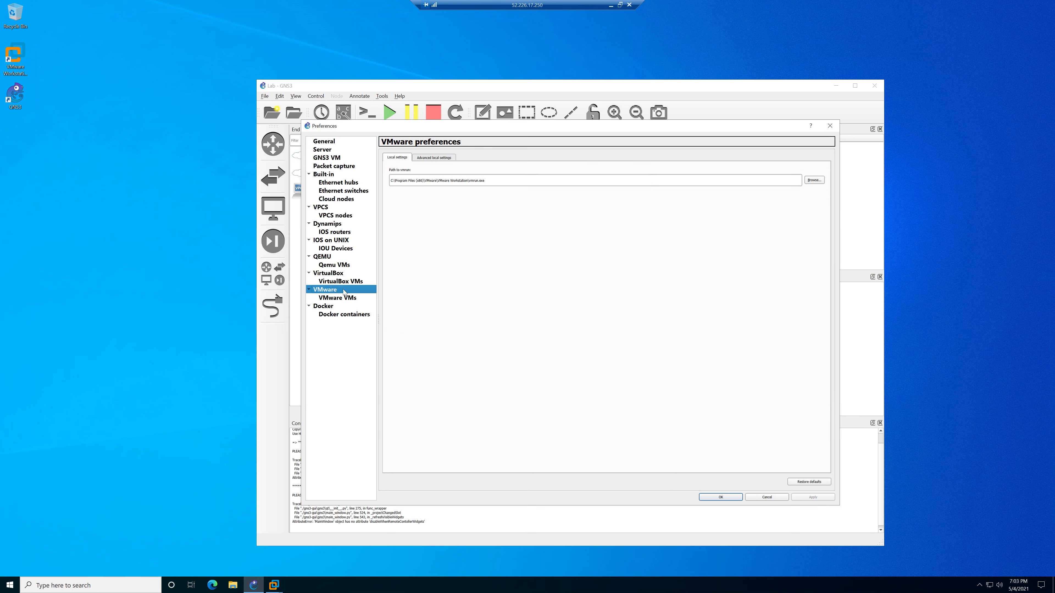
pyautogui.click(365, 302)
pyautogui.click(550, 483)
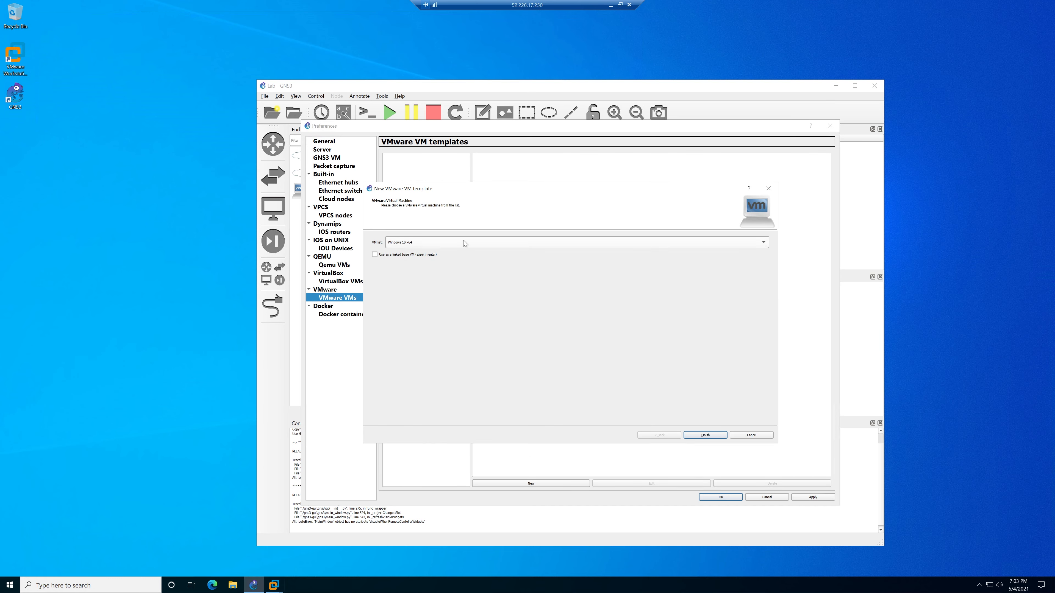
# Add the Windows 10 x64 template and allow GNS3 to override its non-custom VMware adapters.
pyautogui.click(705, 435)
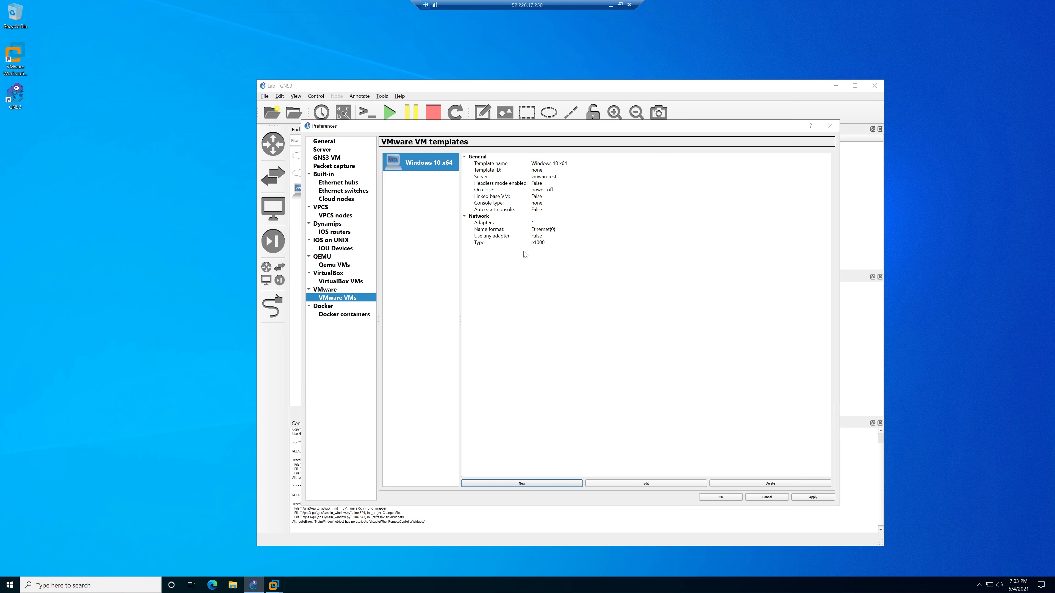
pyautogui.click(651, 482)
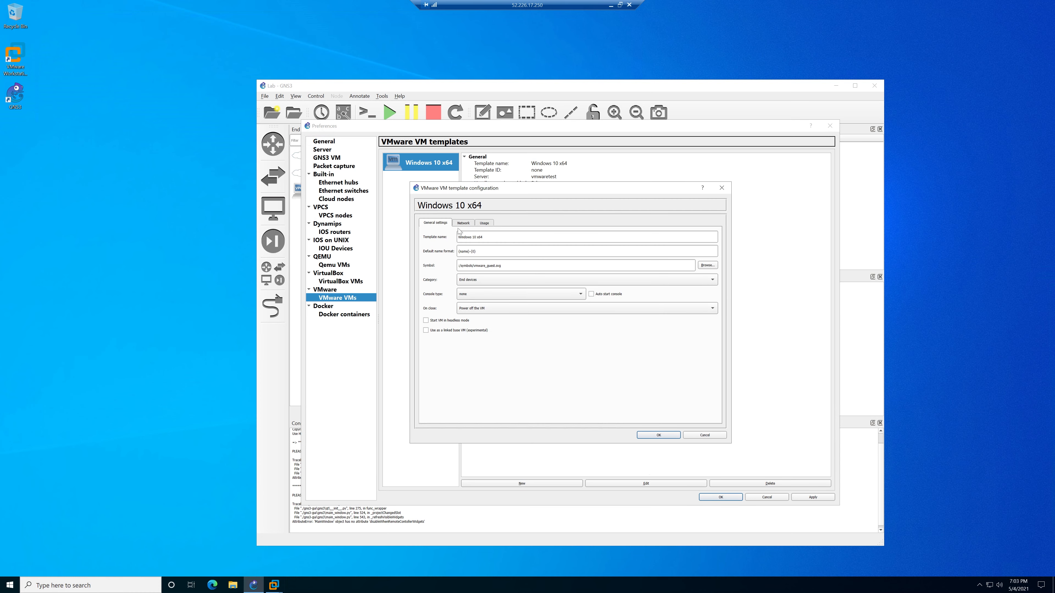
pyautogui.click(462, 224)
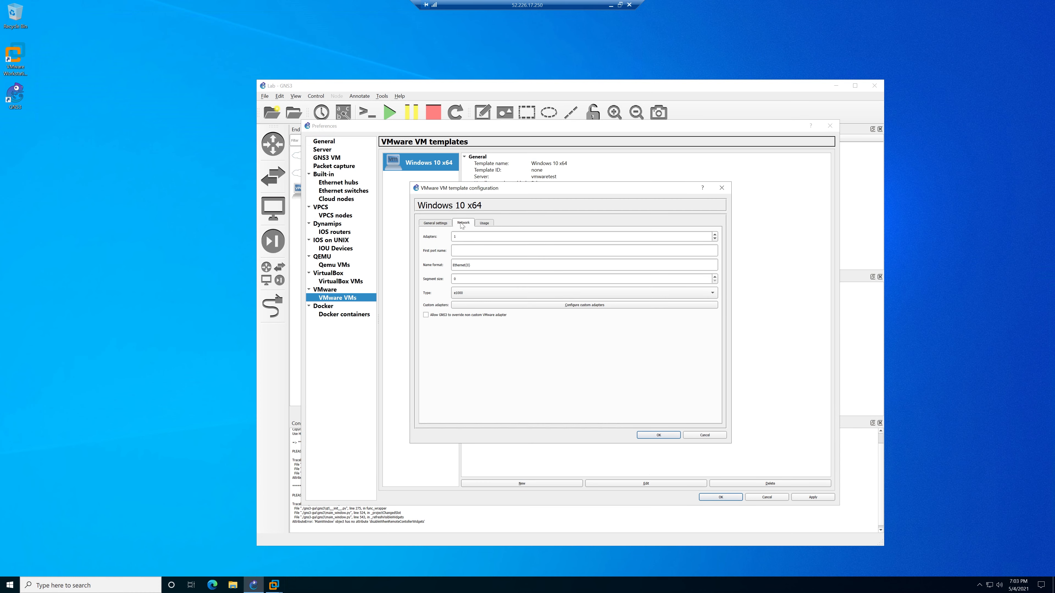
pyautogui.click(439, 318)
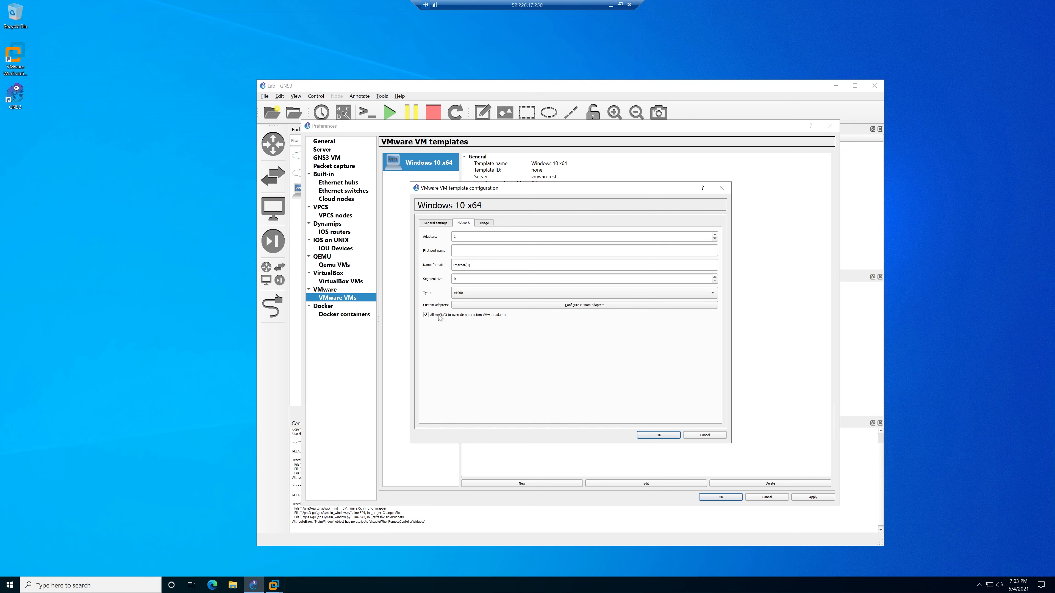
pyautogui.click(663, 436)
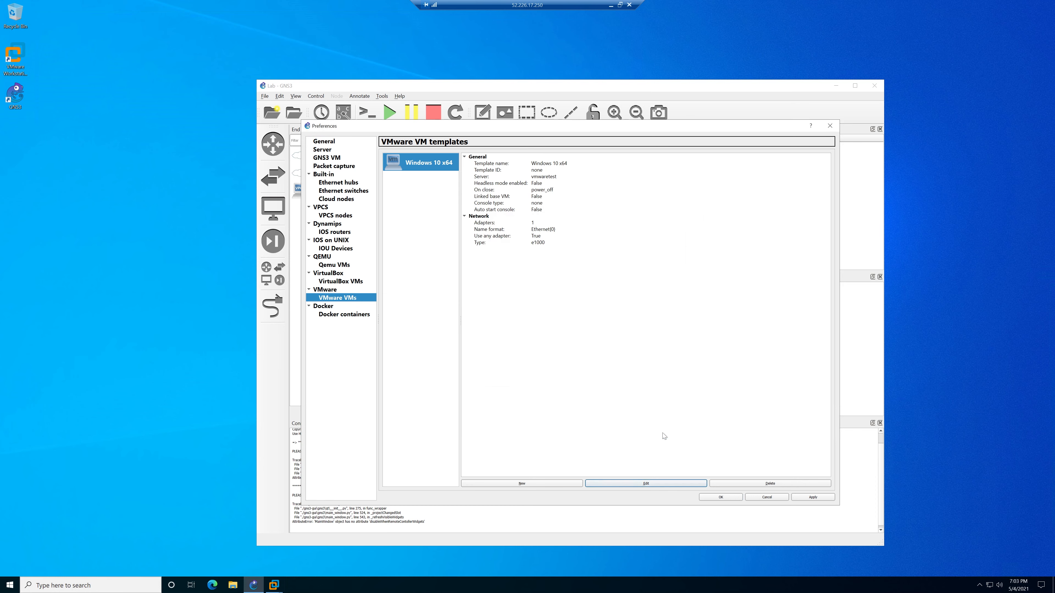
pyautogui.click(535, 484)
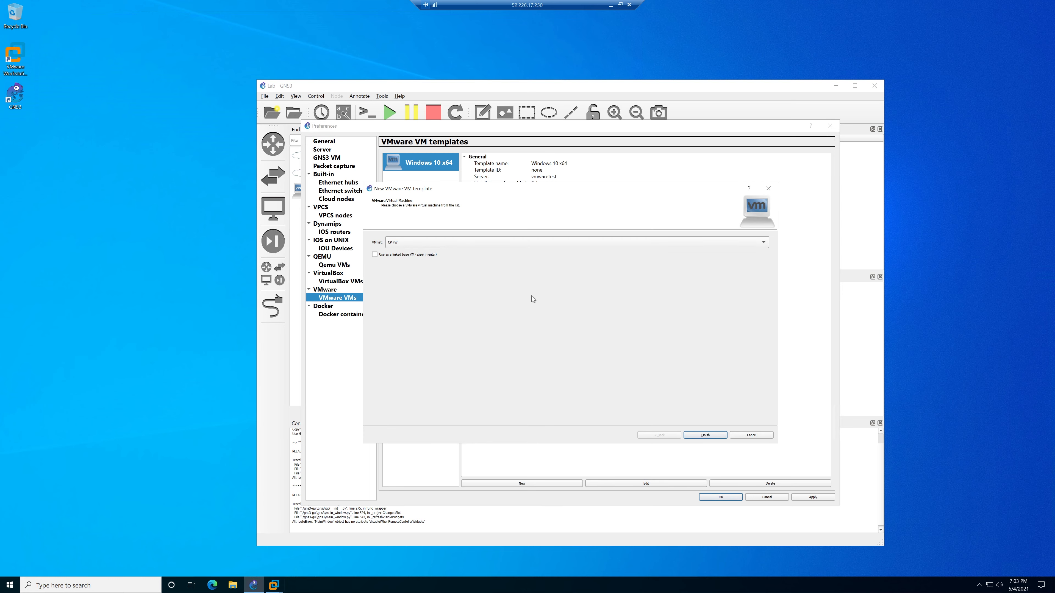
# Add the CP FW template with 4 adapters and non-custom adapter override enabled.
pyautogui.click(705, 436)
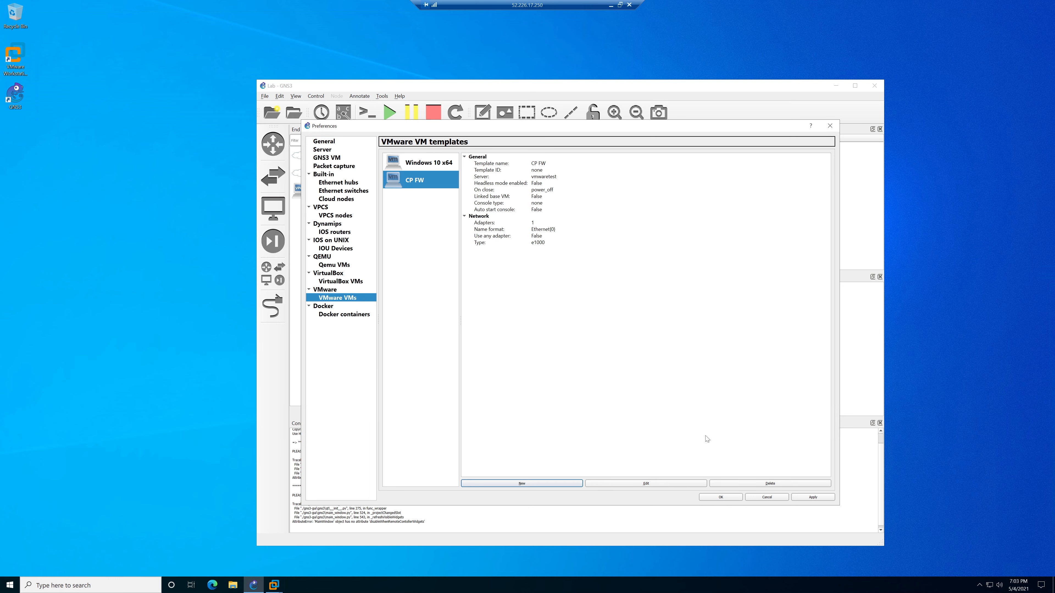
pyautogui.click(645, 484)
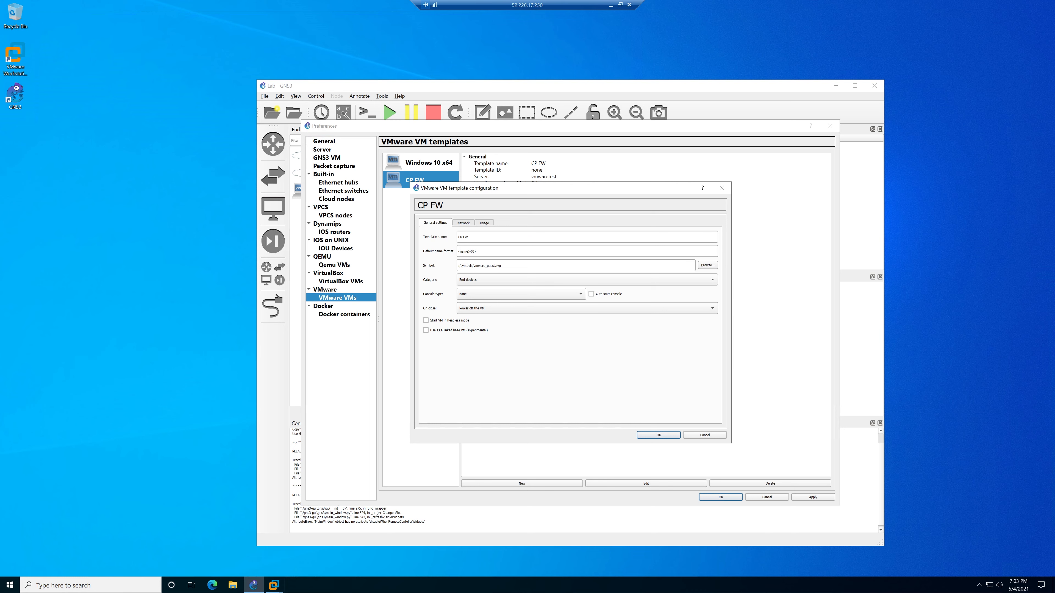
pyautogui.click(463, 223)
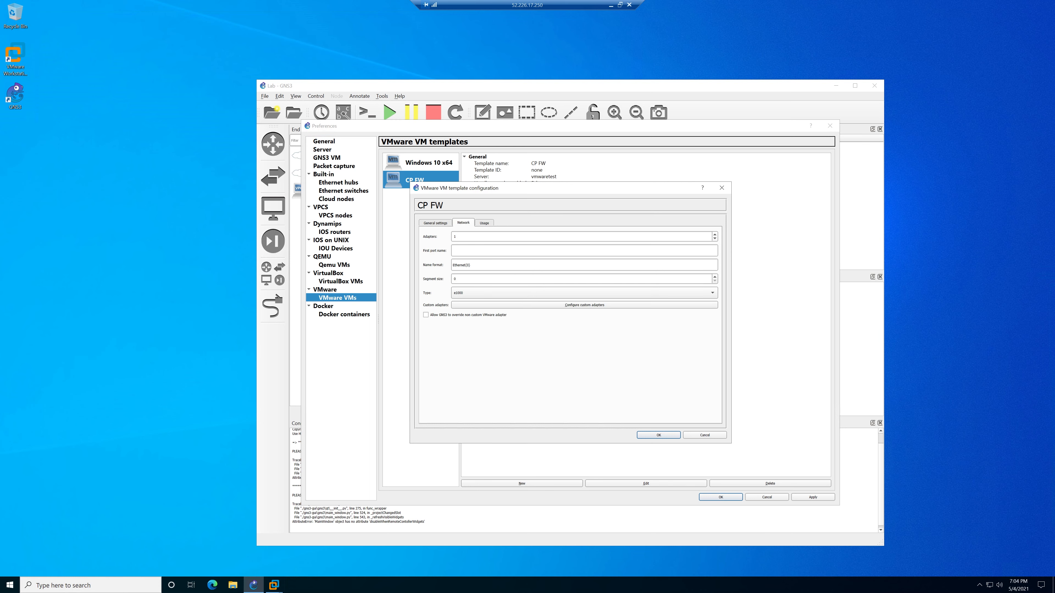
pyautogui.click(715, 235)
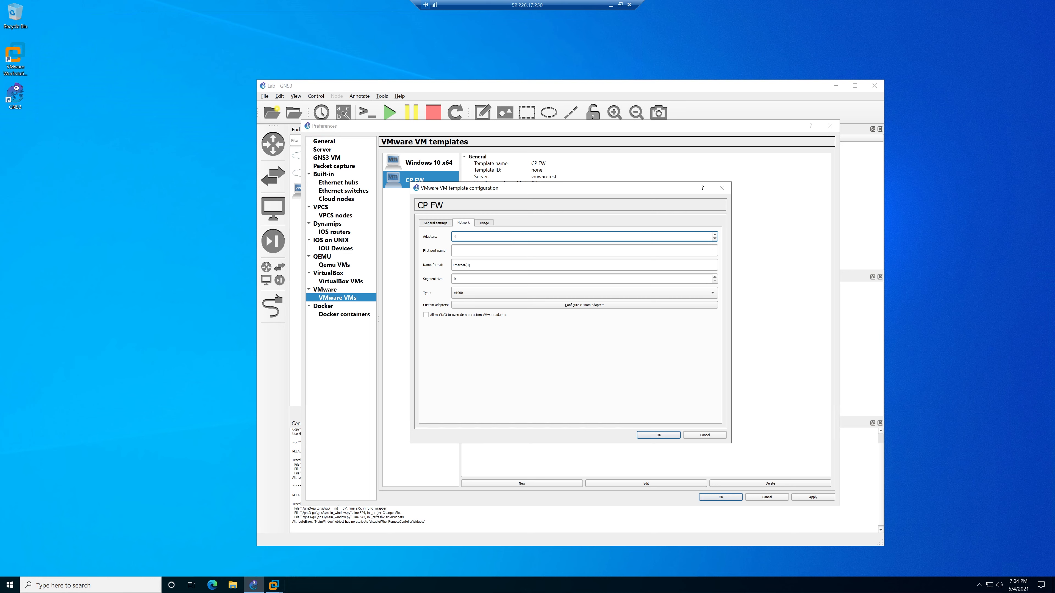
pyautogui.click(442, 315)
pyautogui.click(662, 435)
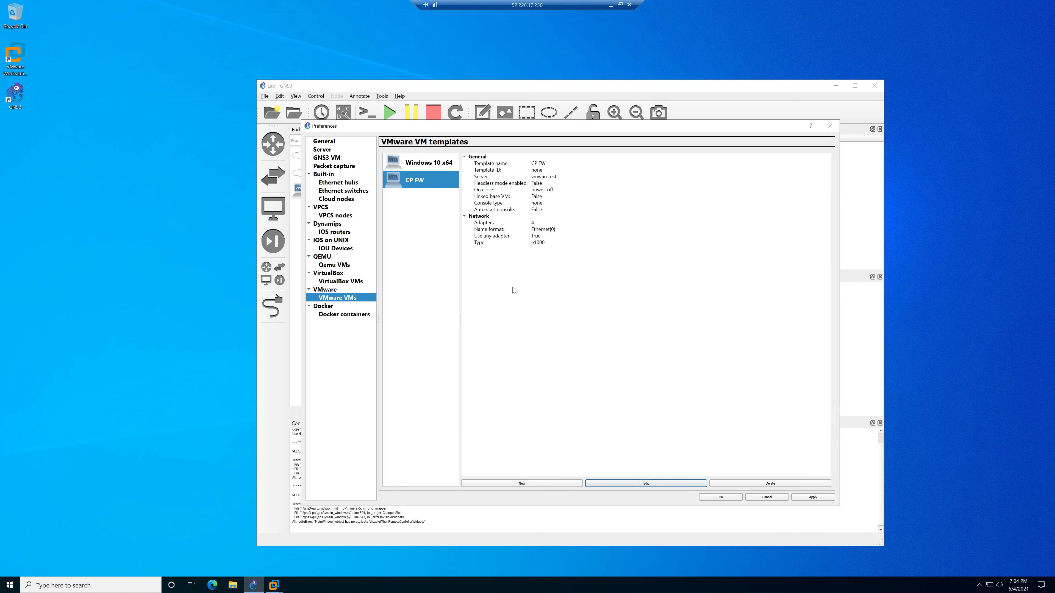
# Add the CP SMS template with adapter override, then apply and close Preferences.
pyautogui.click(531, 484)
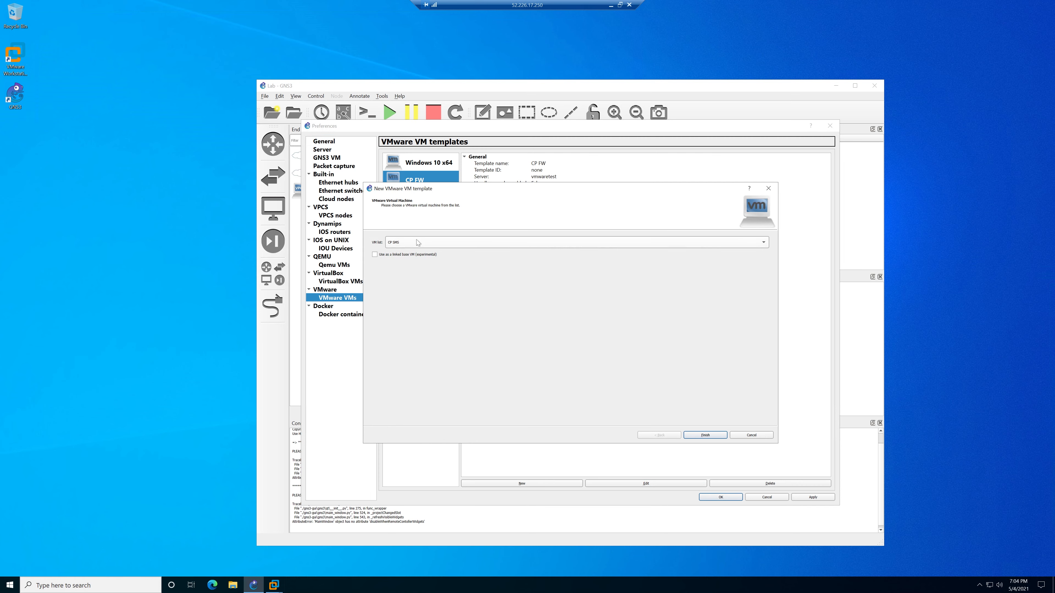
pyautogui.click(710, 437)
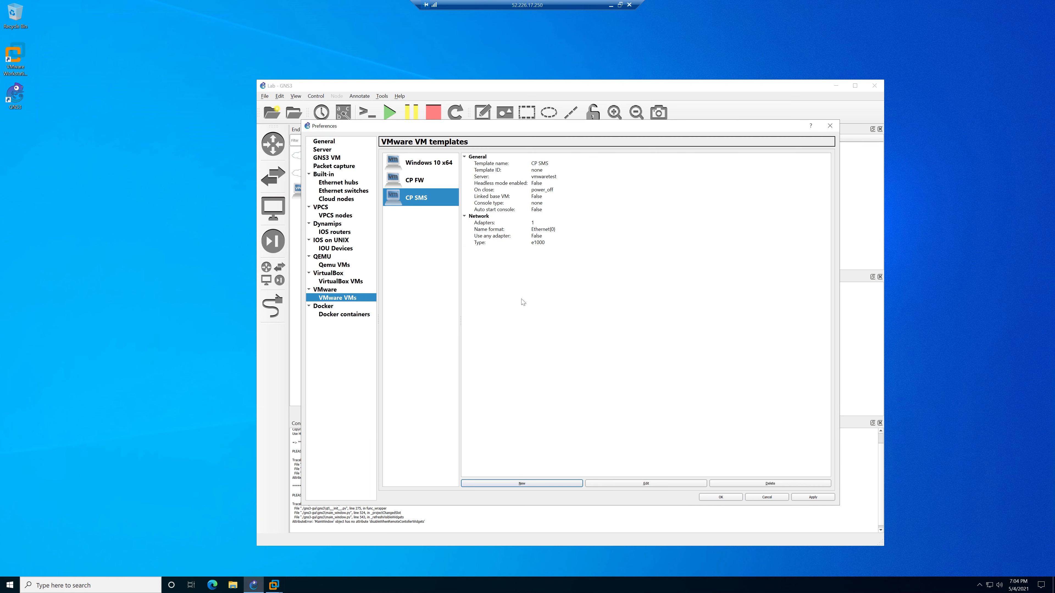
pyautogui.click(645, 484)
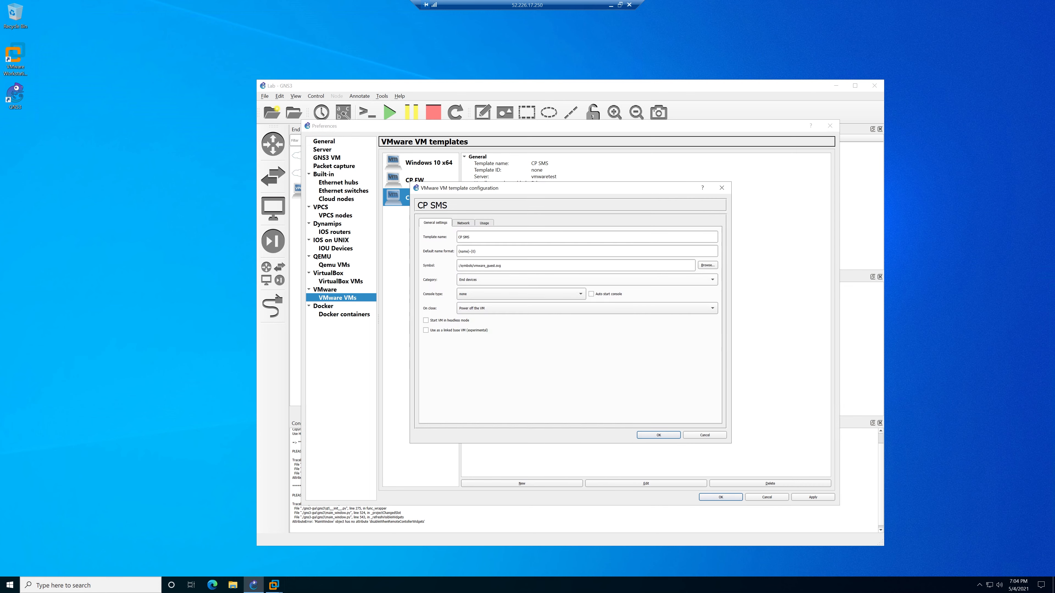
pyautogui.click(463, 223)
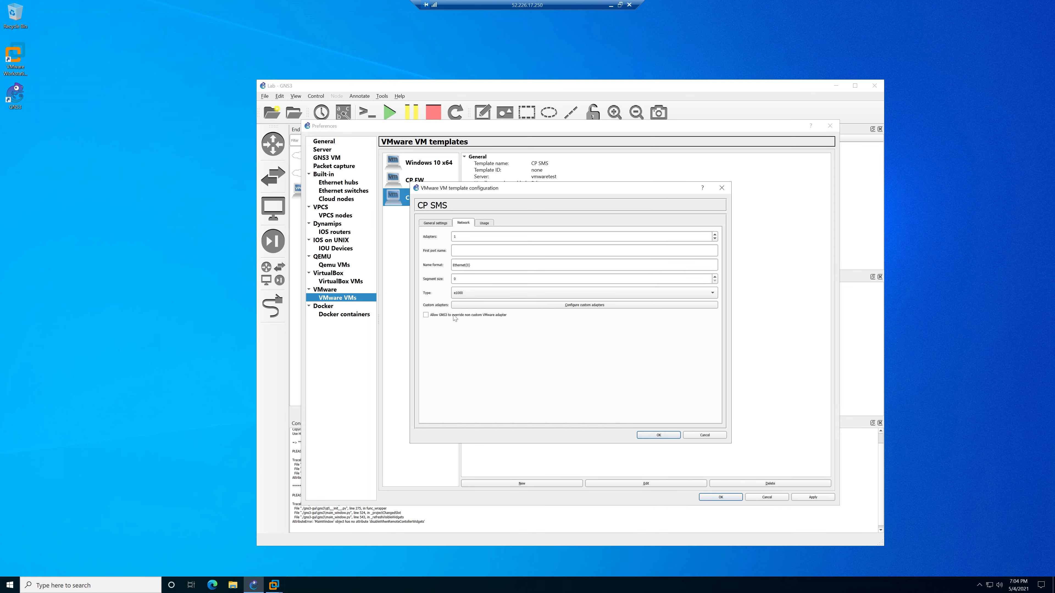
pyautogui.click(659, 435)
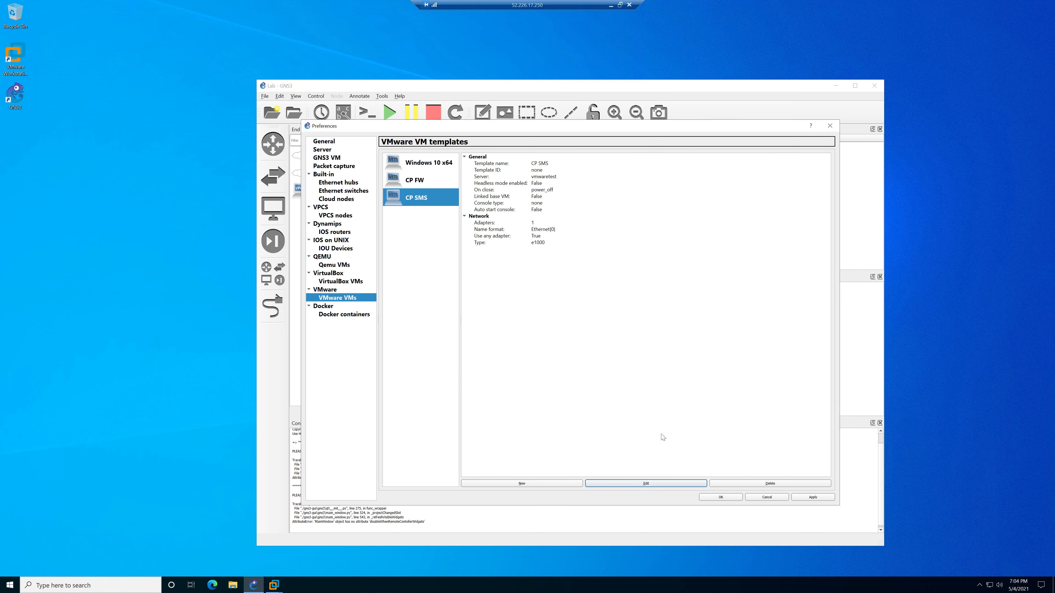
pyautogui.click(814, 498)
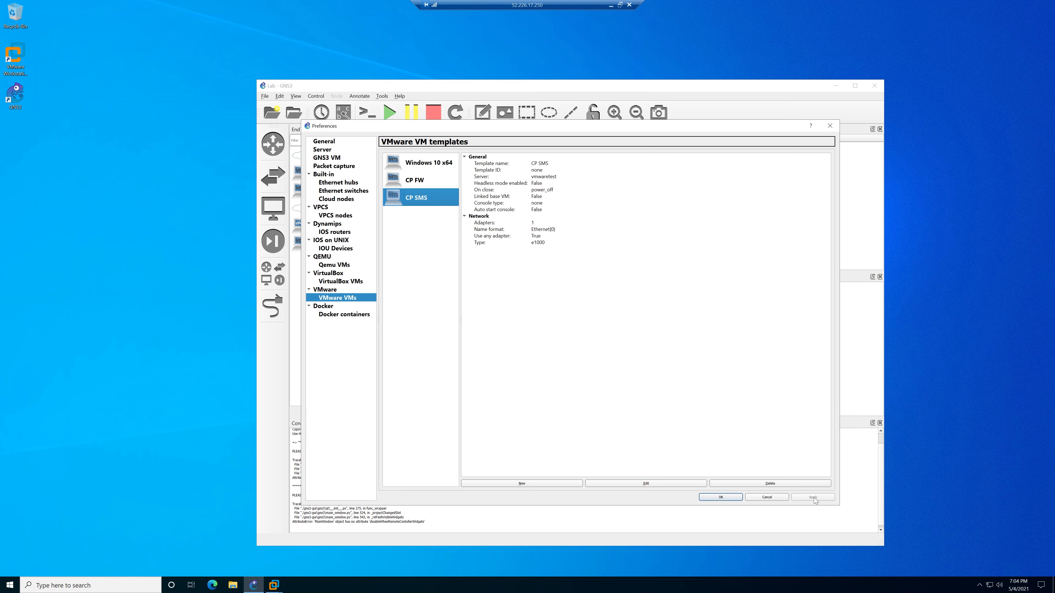
pyautogui.click(726, 499)
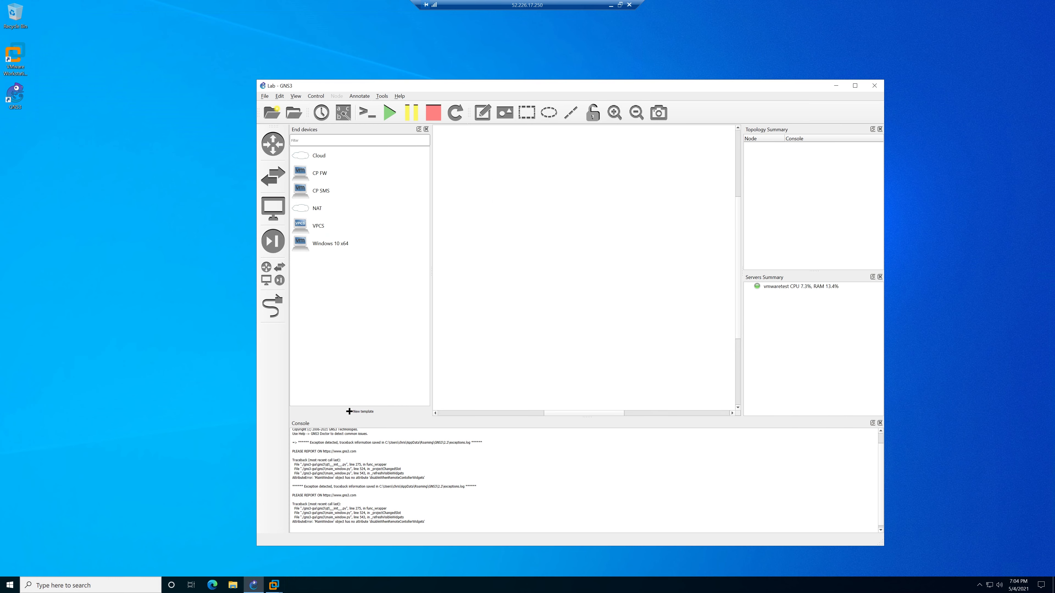
# Place and arrange CP FW, CP SMS, Windows 10 x64 and NAT nodes on the maximized workspace.
pyautogui.doubleClick(576, 89)
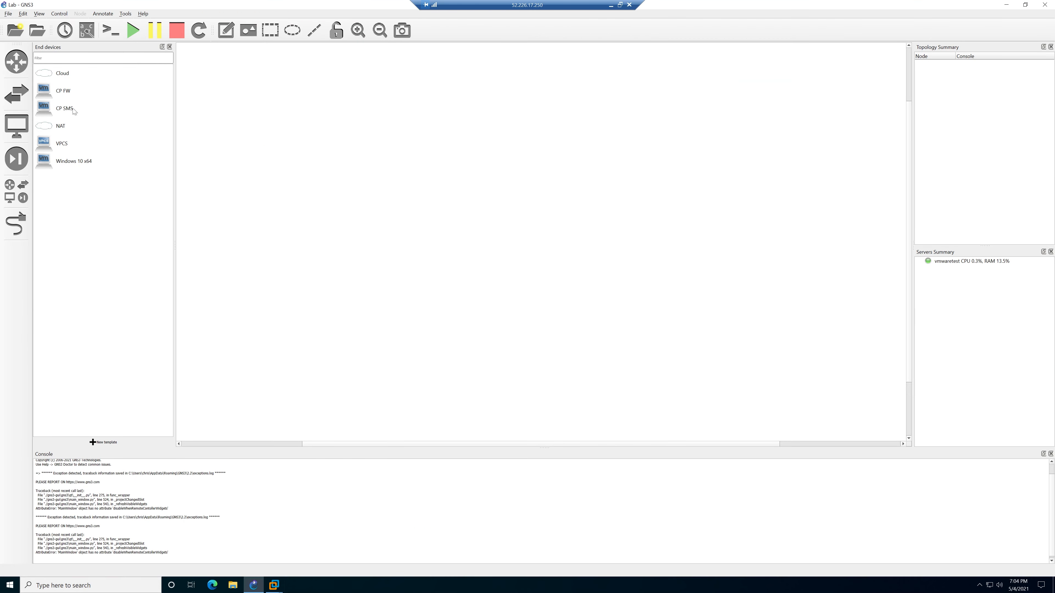
pyautogui.moveTo(70, 94); pyautogui.dragTo(598, 262)
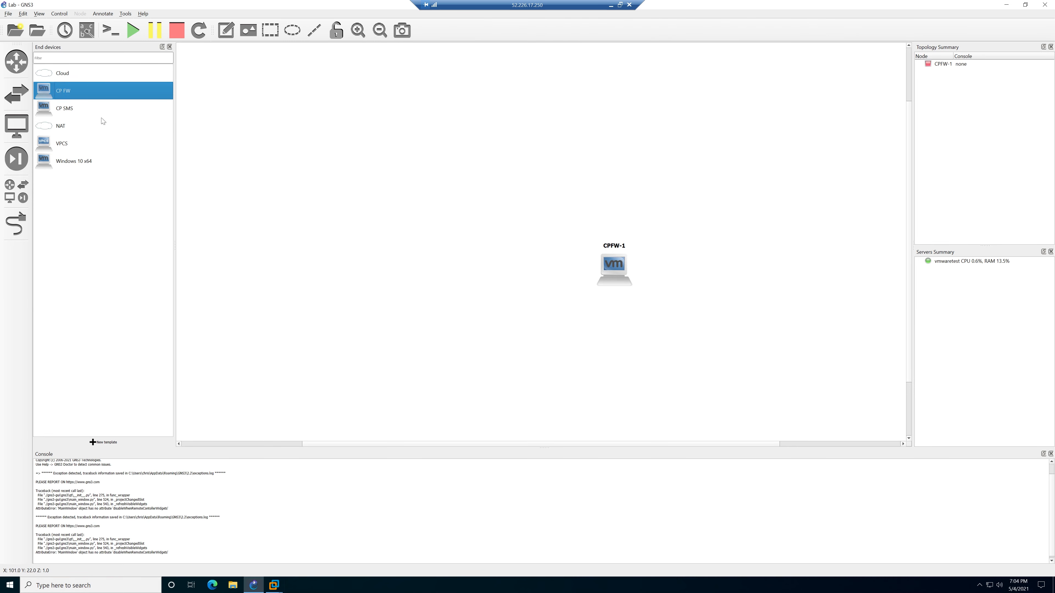
pyautogui.moveTo(86, 109); pyautogui.dragTo(409, 194)
pyautogui.moveTo(85, 164); pyautogui.dragTo(439, 276)
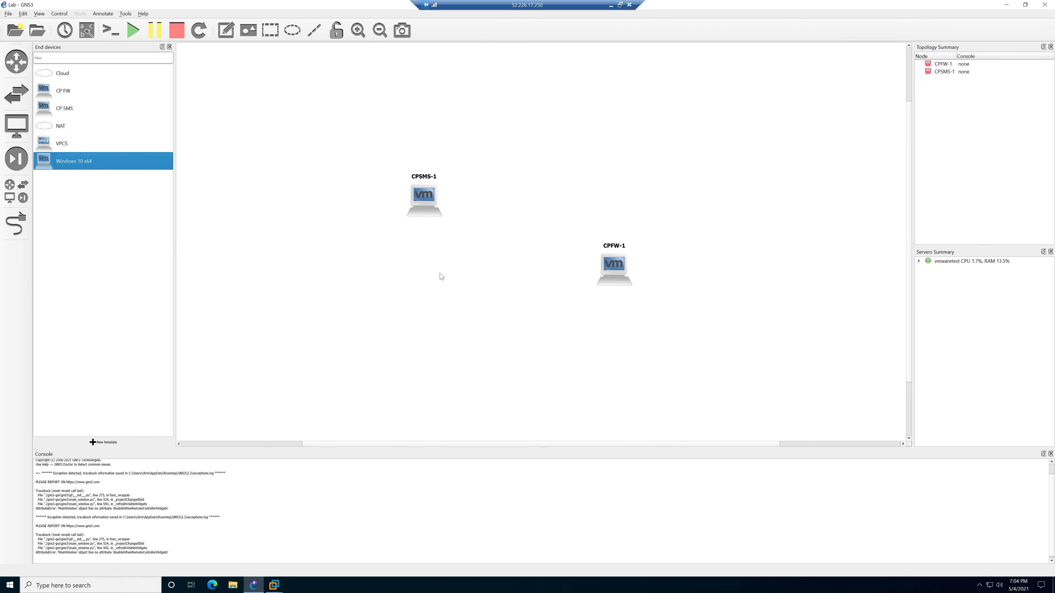
pyautogui.moveTo(407, 200); pyautogui.dragTo(354, 155)
pyautogui.moveTo(445, 284); pyautogui.dragTo(357, 222)
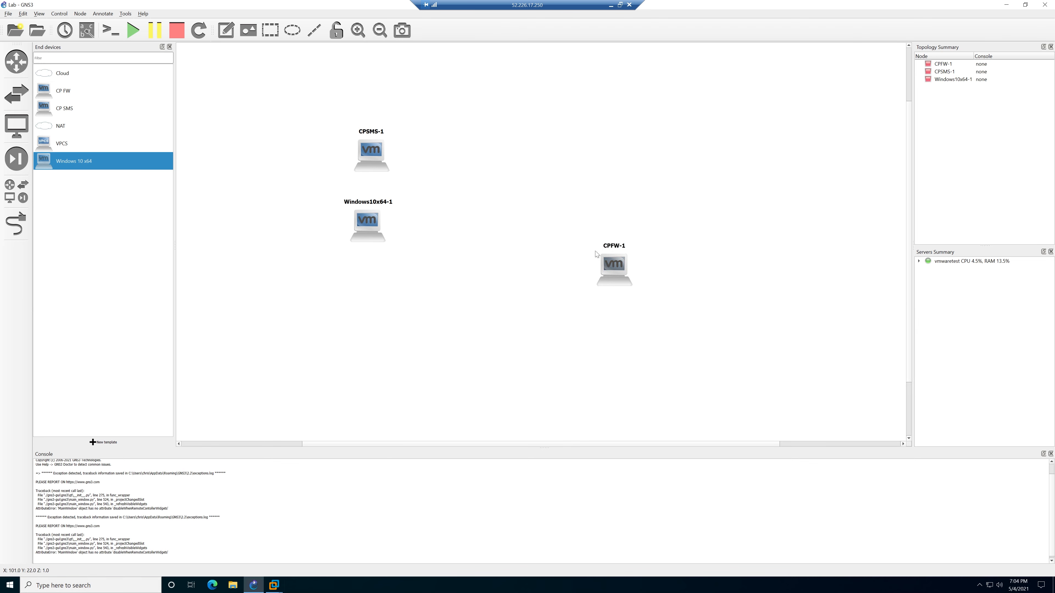
pyautogui.moveTo(607, 269); pyautogui.dragTo(578, 236)
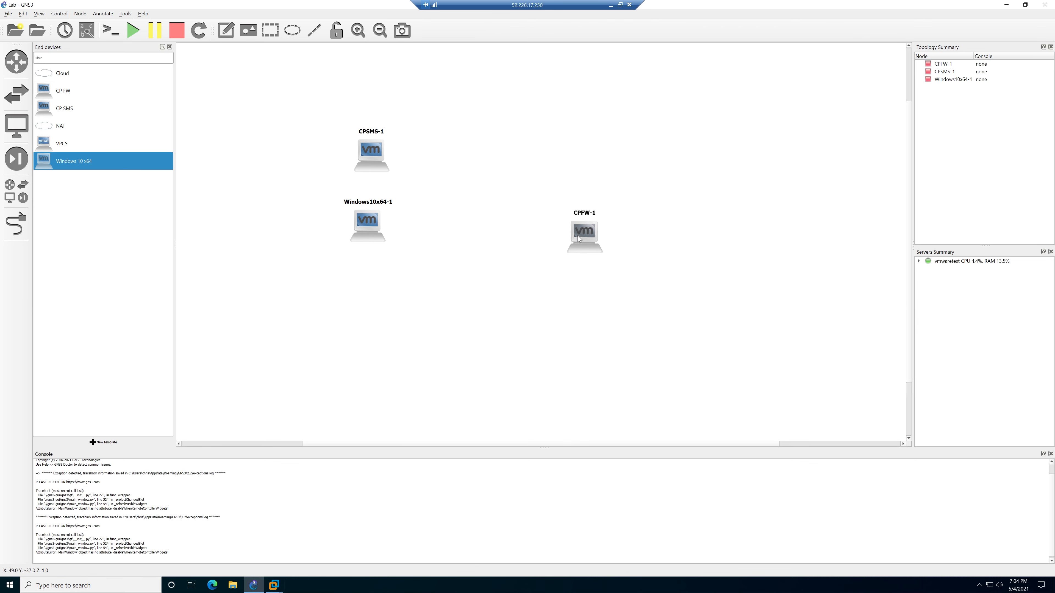
pyautogui.click(90, 126)
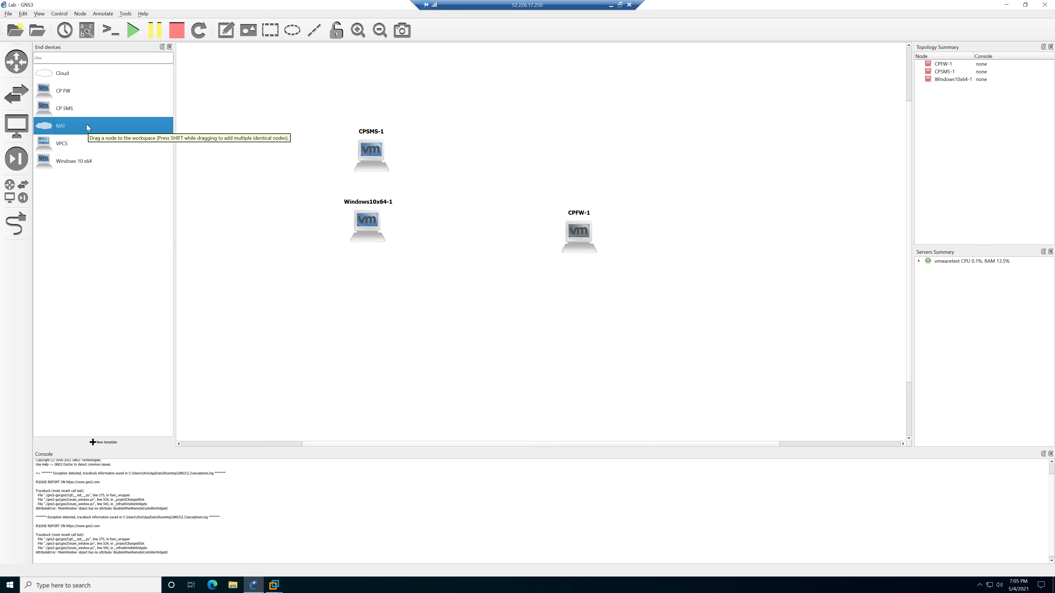
pyautogui.moveTo(88, 127); pyautogui.dragTo(770, 219)
pyautogui.moveTo(586, 230); pyautogui.dragTo(576, 225)
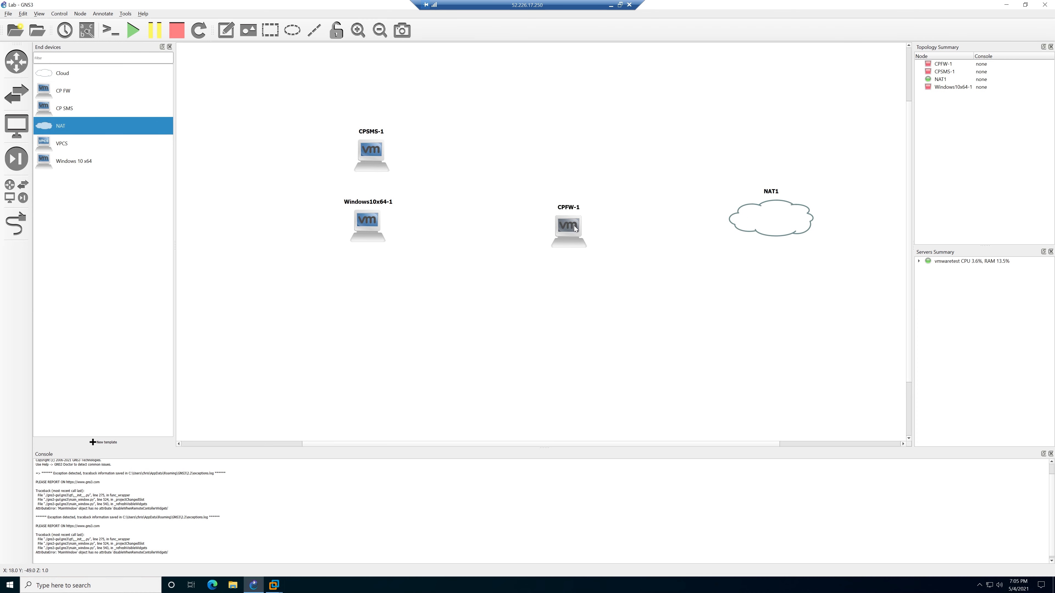
# Begin a link from NAT1's interface.
pyautogui.click(24, 227)
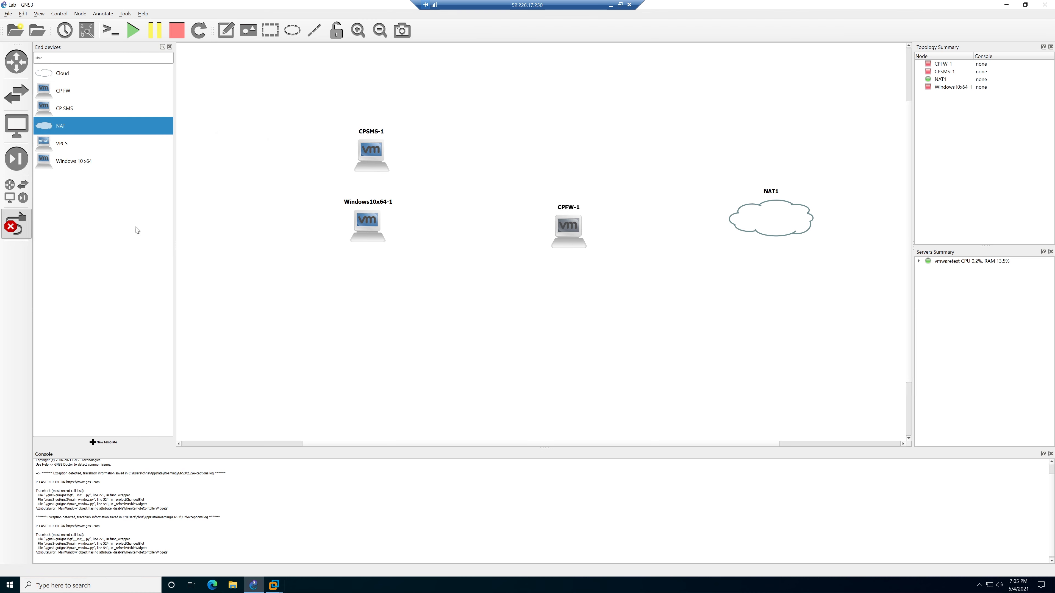
pyautogui.click(742, 218)
pyautogui.click(760, 223)
# Finish the NAT1 link on CPFW-1's Ethernet0.
pyautogui.click(580, 225)
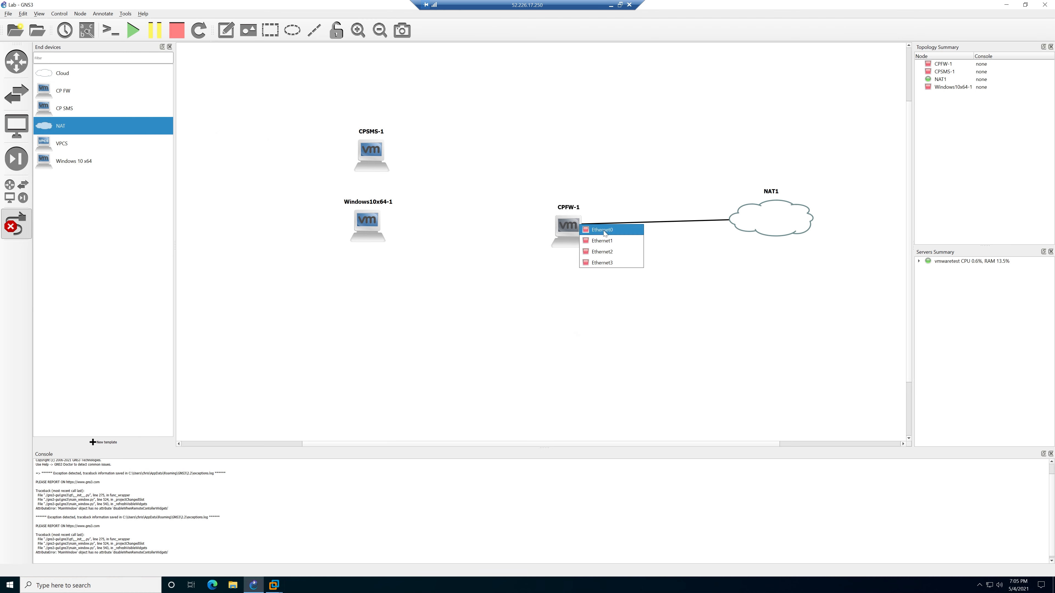
pyautogui.click(605, 230)
pyautogui.rightClick(574, 228)
pyautogui.moveTo(573, 229); pyautogui.dragTo(581, 221)
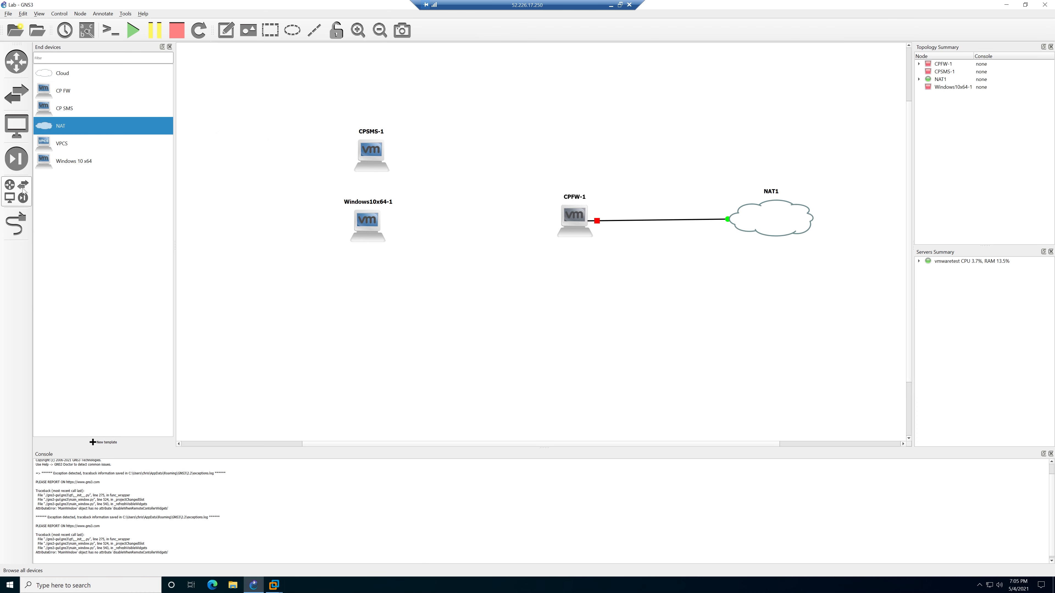
# Add an Ethernet switch, Switch1, between the nodes and line CPFW-1 up with it.
pyautogui.click(16, 225)
pyautogui.click(567, 221)
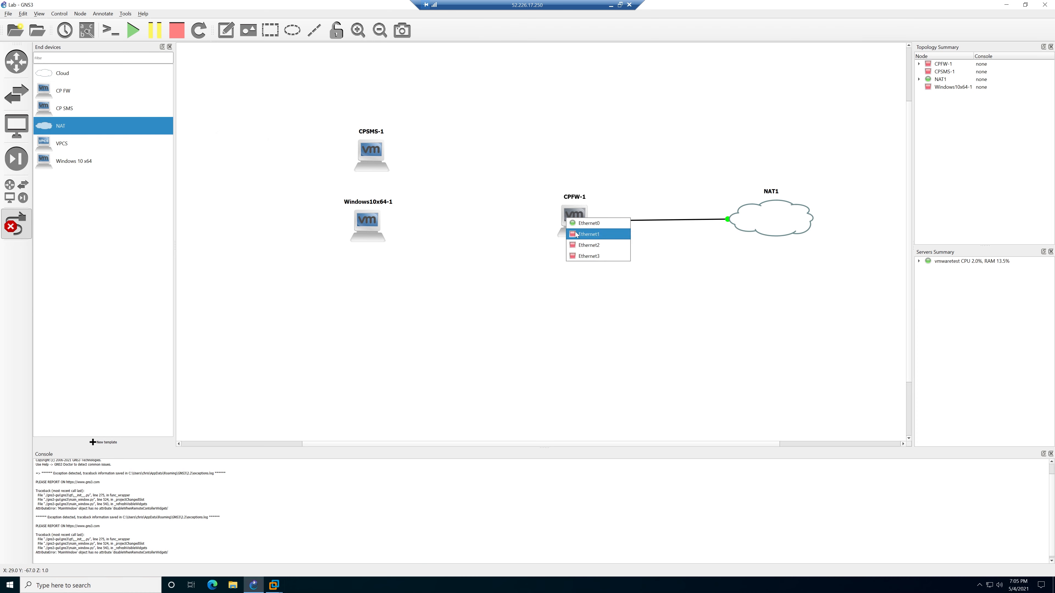
pyautogui.click(589, 234)
pyautogui.press('Escape')
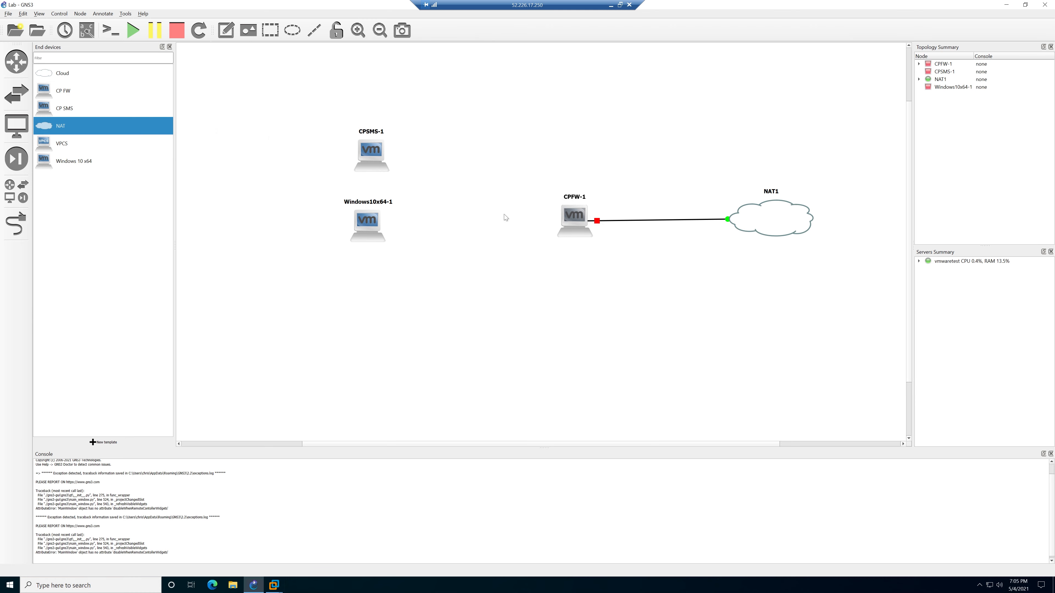
pyautogui.click(23, 189)
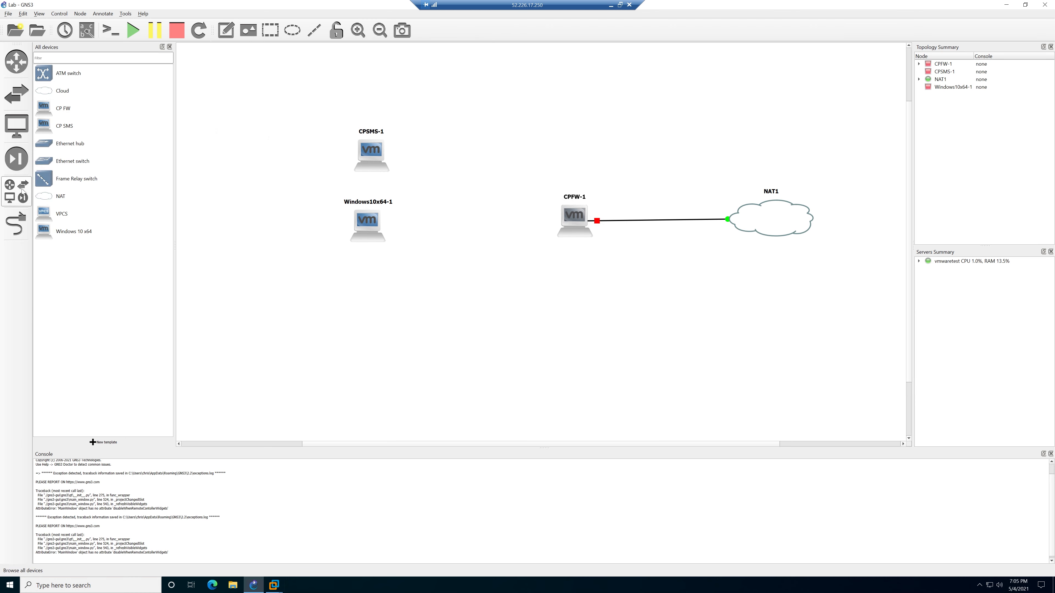
pyautogui.moveTo(92, 165)
pyautogui.mouseDown()
pyautogui.moveTo(255, 168)
pyautogui.moveTo(110, 167)
pyautogui.mouseUp()
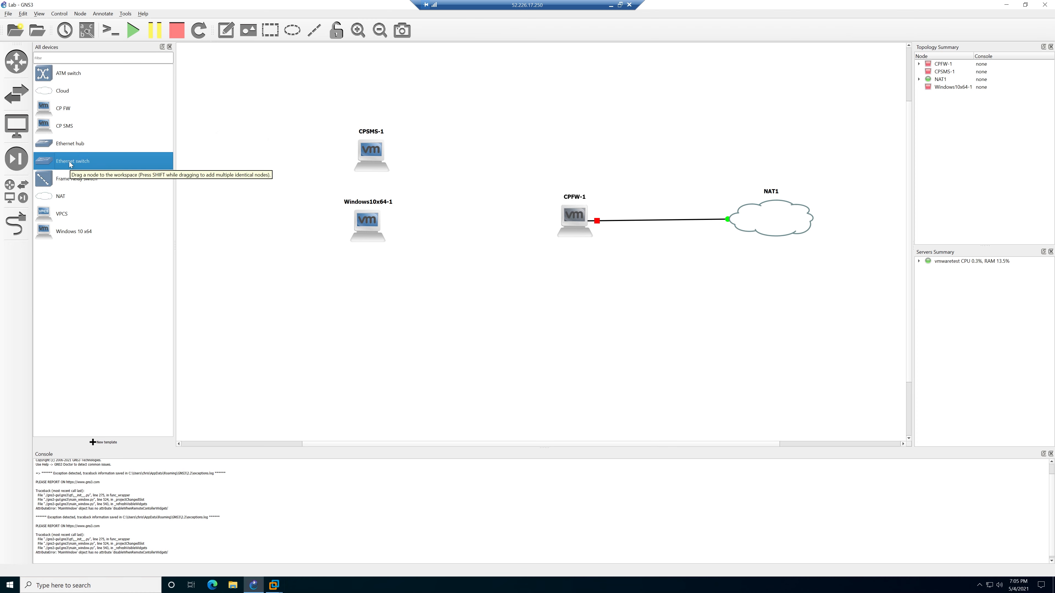
pyautogui.moveTo(70, 164); pyautogui.dragTo(496, 198)
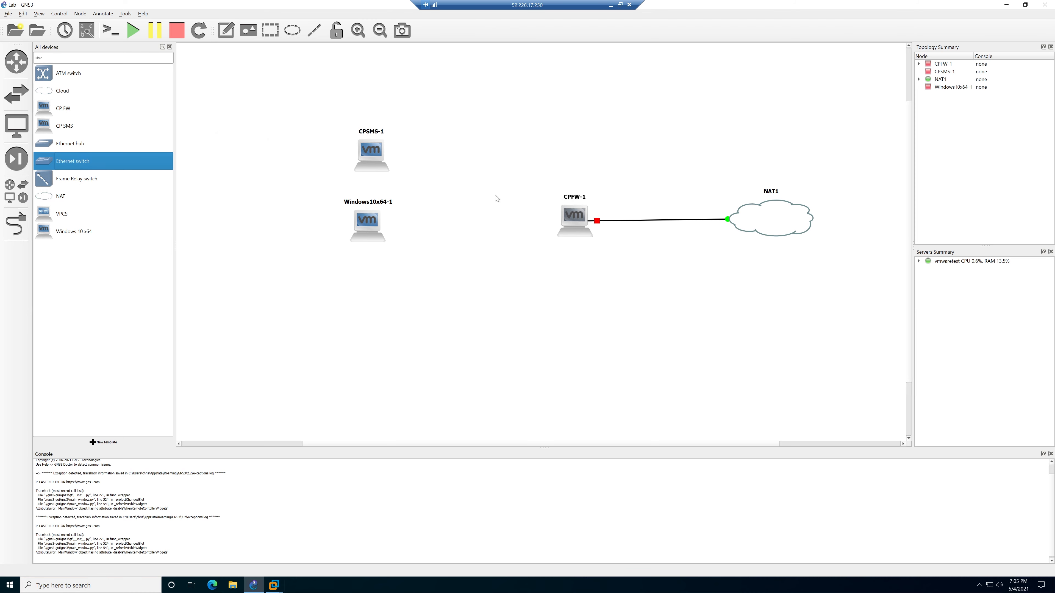
pyautogui.moveTo(564, 214); pyautogui.dragTo(591, 233)
pyautogui.moveTo(494, 194); pyautogui.dragTo(471, 187)
pyautogui.moveTo(599, 239); pyautogui.dragTo(596, 218)
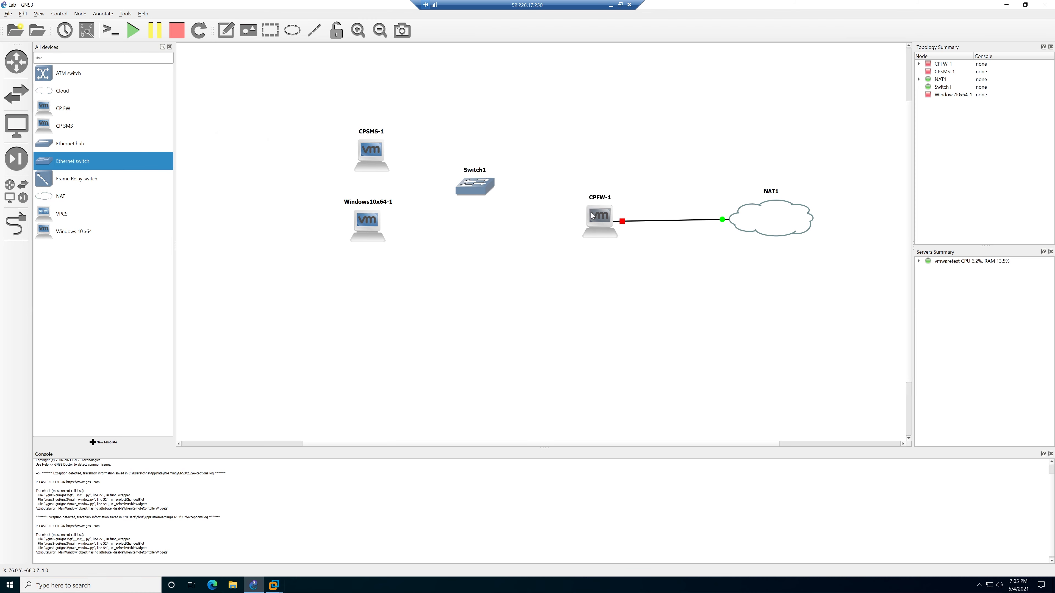
# Link CPFW-1's Ethernet1 to Switch1's Ethernet0.
pyautogui.click(16, 224)
pyautogui.click(601, 216)
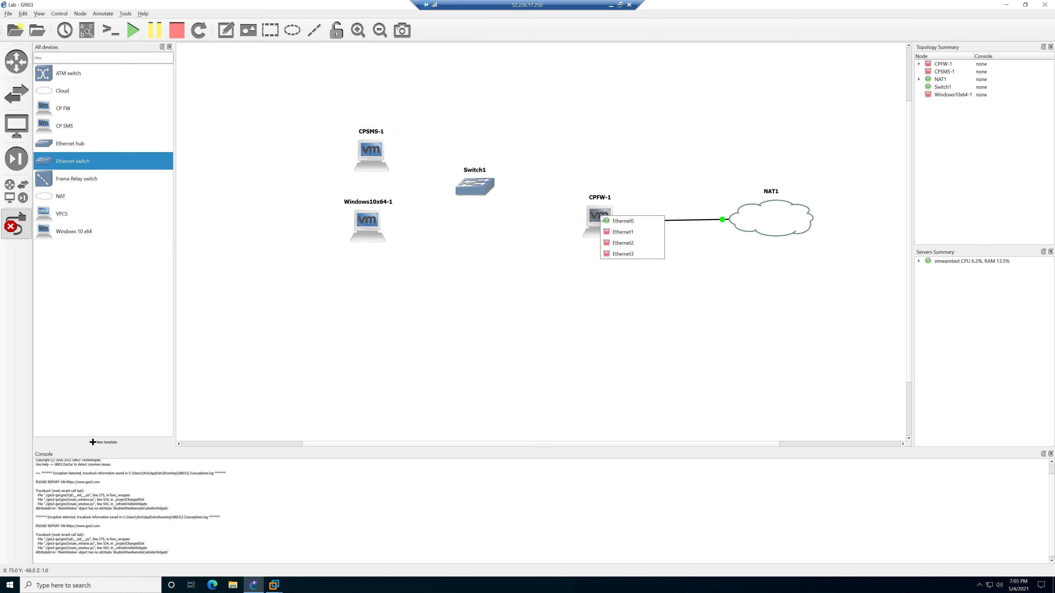
pyautogui.click(614, 235)
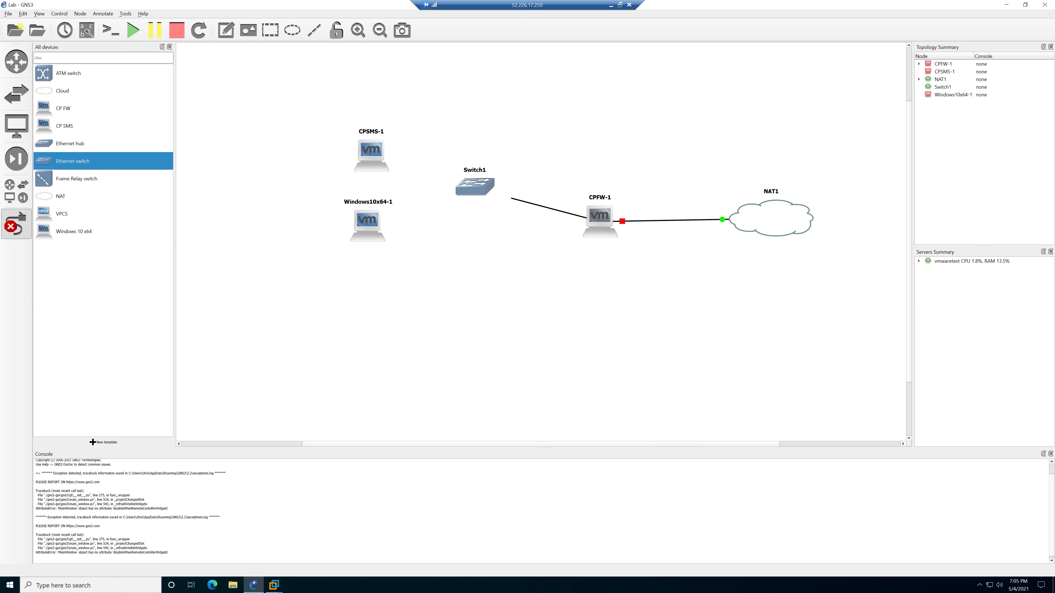
pyautogui.click(486, 187)
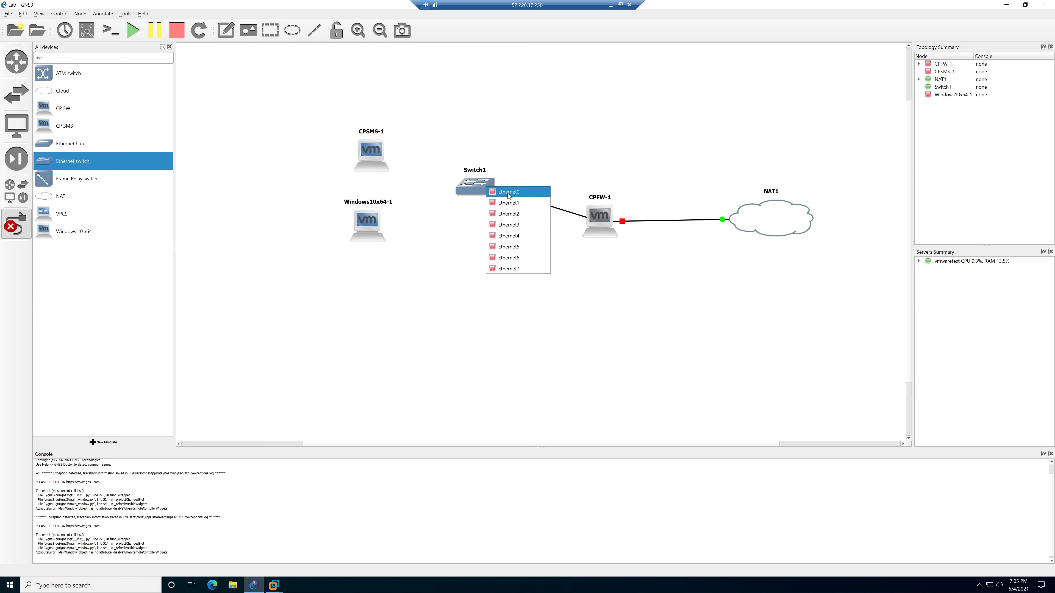
pyautogui.click(508, 193)
# Connect Switch1's Ethernet1 to CPSMS-1 and another free port to Windows10x64-1.
pyautogui.click(467, 186)
pyautogui.click(474, 202)
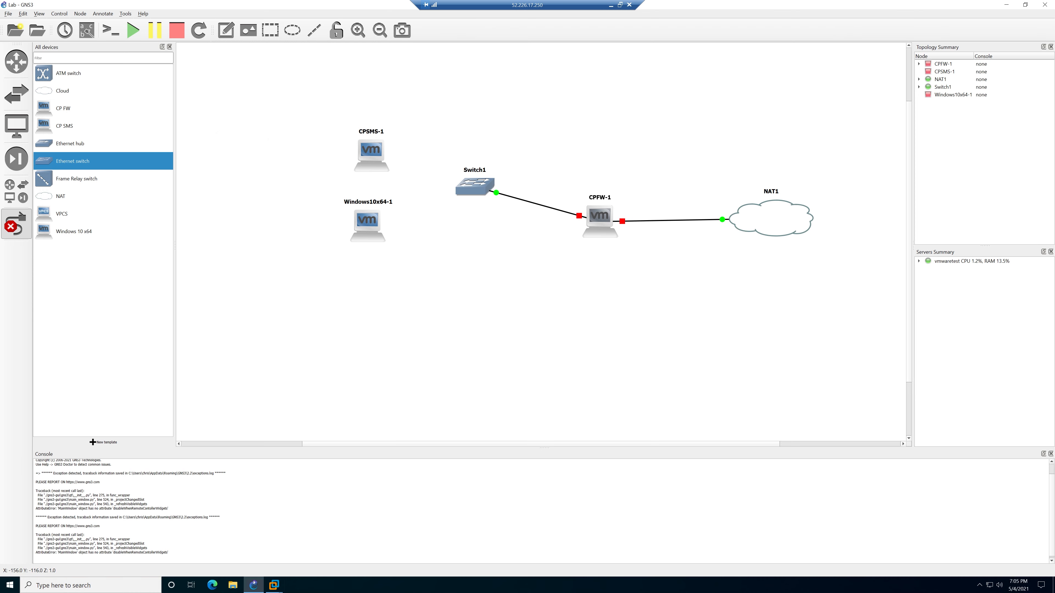
pyautogui.click(380, 157)
pyautogui.click(411, 163)
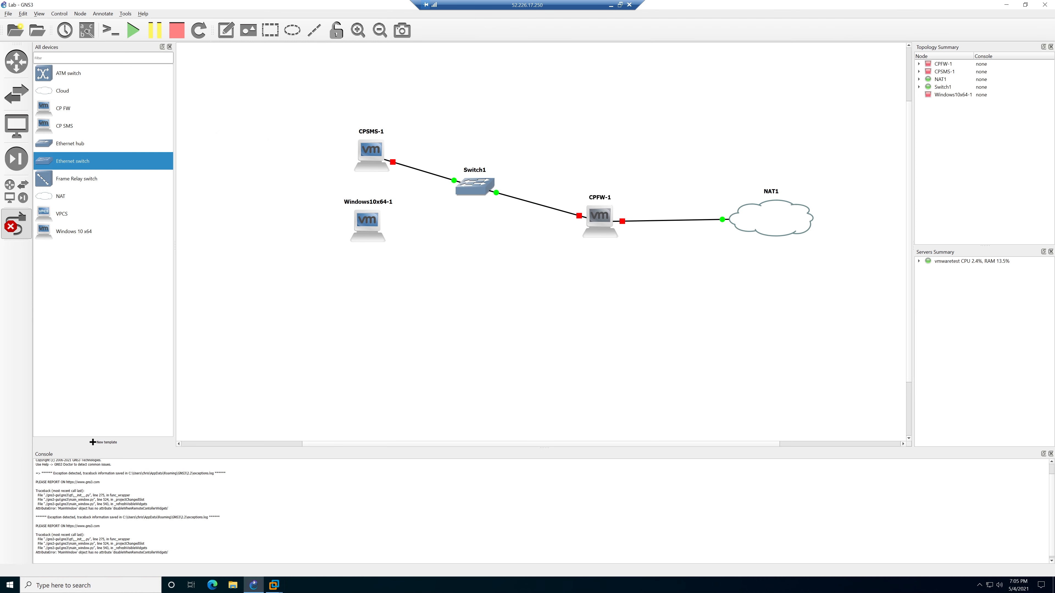
pyautogui.click(463, 191)
pyautogui.click(483, 220)
pyautogui.click(374, 221)
pyautogui.click(393, 227)
pyautogui.moveTo(371, 228); pyautogui.dragTo(372, 223)
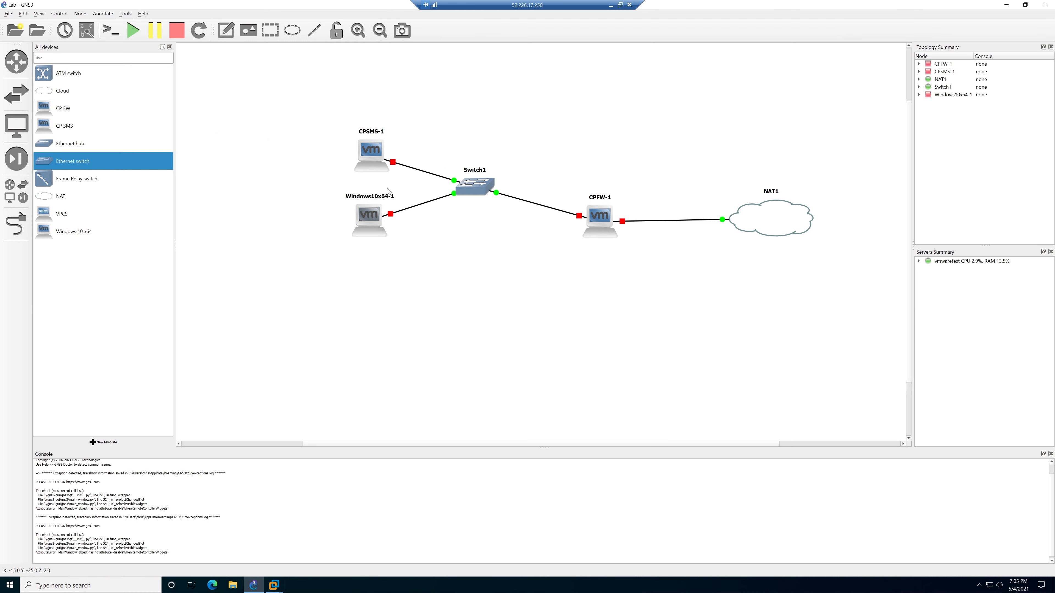
# Start the CPFW-1 and CPSMS-1 nodes and arrange the VMware window.
pyautogui.rightClick(601, 218)
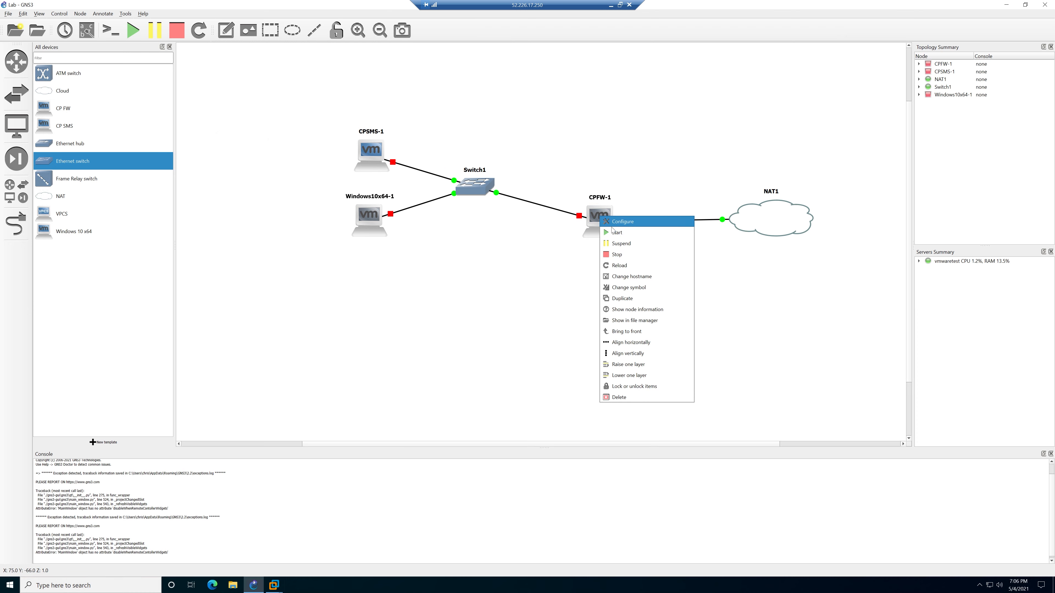
pyautogui.click(614, 232)
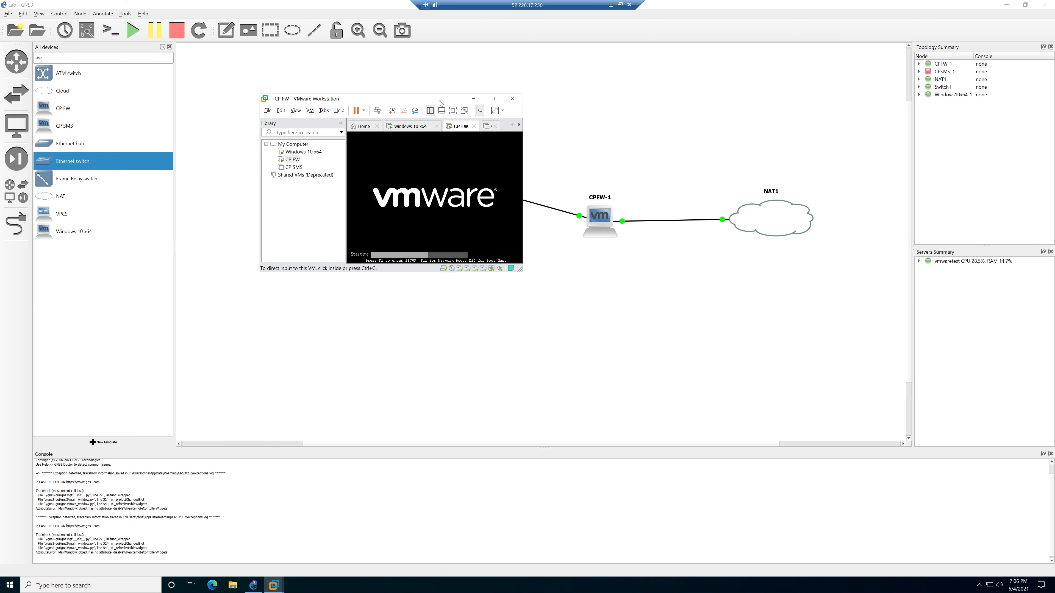
pyautogui.moveTo(438, 100); pyautogui.dragTo(324, 213)
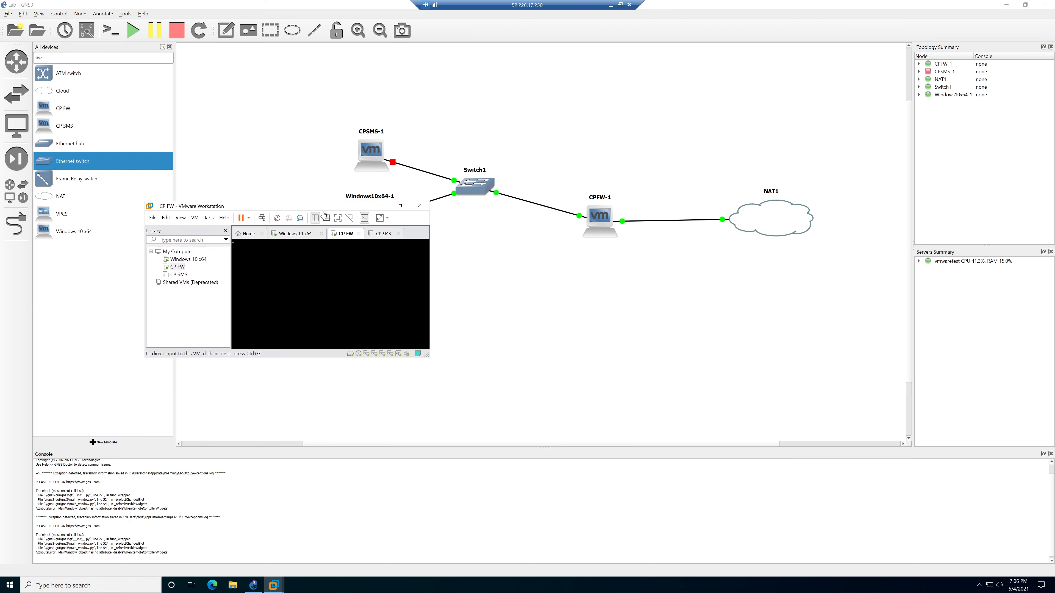
pyautogui.rightClick(371, 155)
pyautogui.click(385, 172)
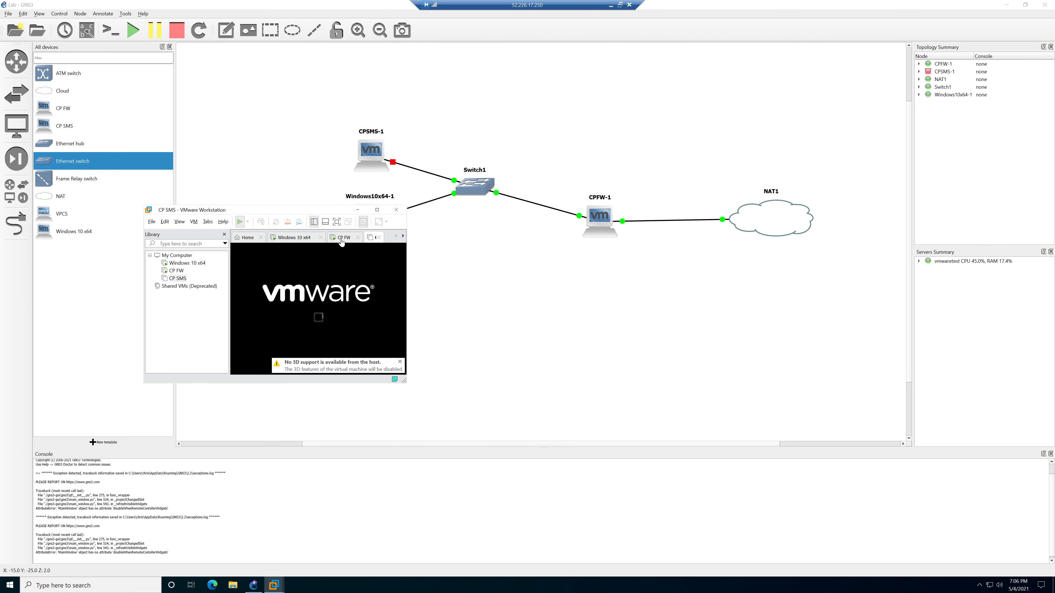
pyautogui.moveTo(407, 408); pyautogui.dragTo(613, 511)
pyautogui.moveTo(400, 210); pyautogui.dragTo(482, 183)
# Choose 'Install Gaia on this system' in the CP FW console.
pyautogui.click(424, 210)
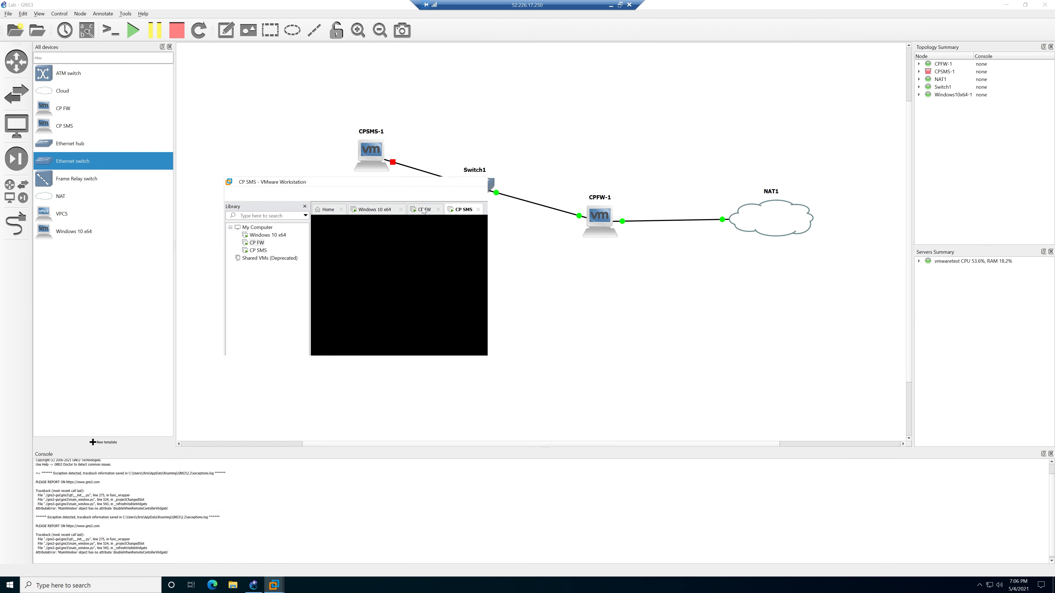
pyautogui.click(411, 274)
pyautogui.press('Up')
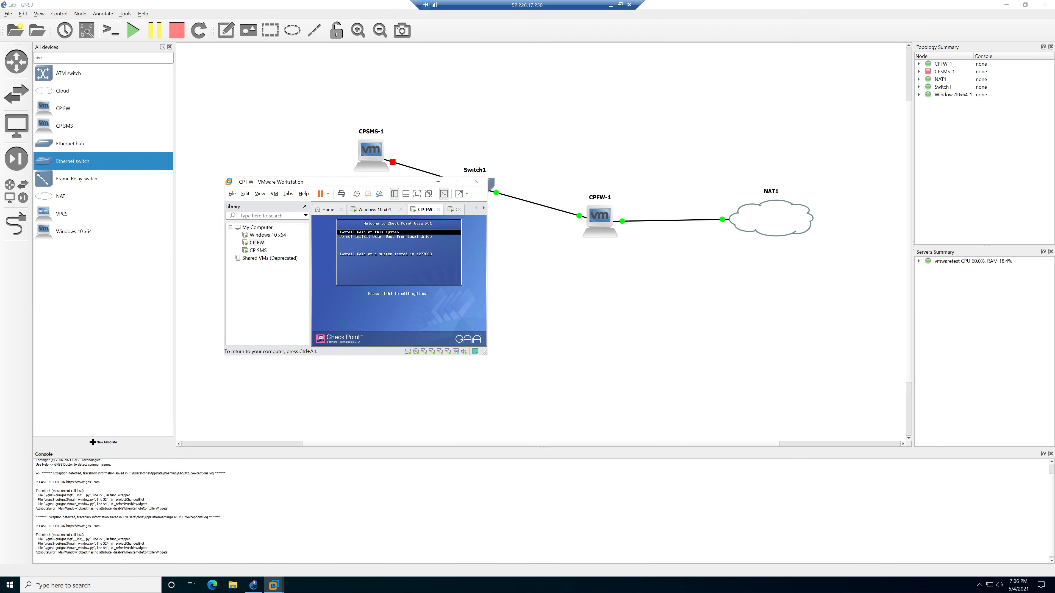
pyautogui.press('Return')
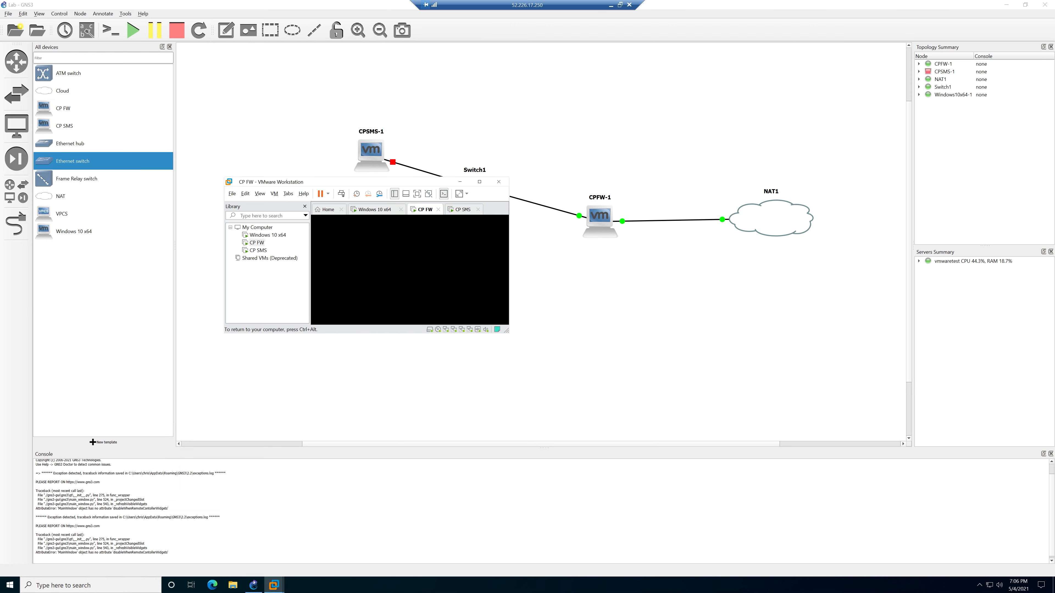
pyautogui.hotkey('ctrl', 'alt')
# Choose 'Install Gaia on this system' in the CP SMS console.
pyautogui.click(458, 213)
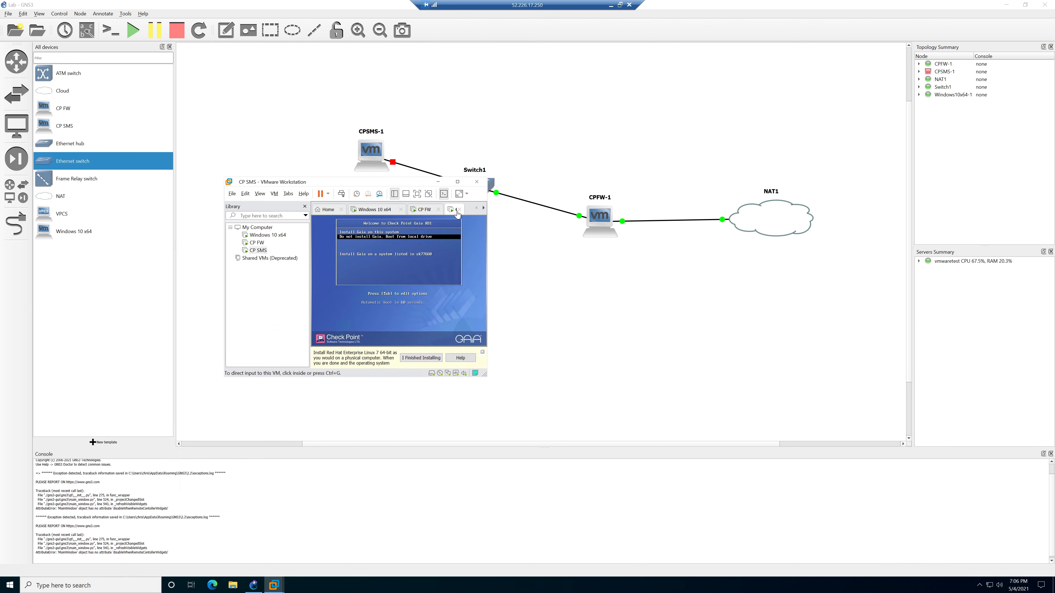
pyautogui.click(421, 260)
pyautogui.press('Up')
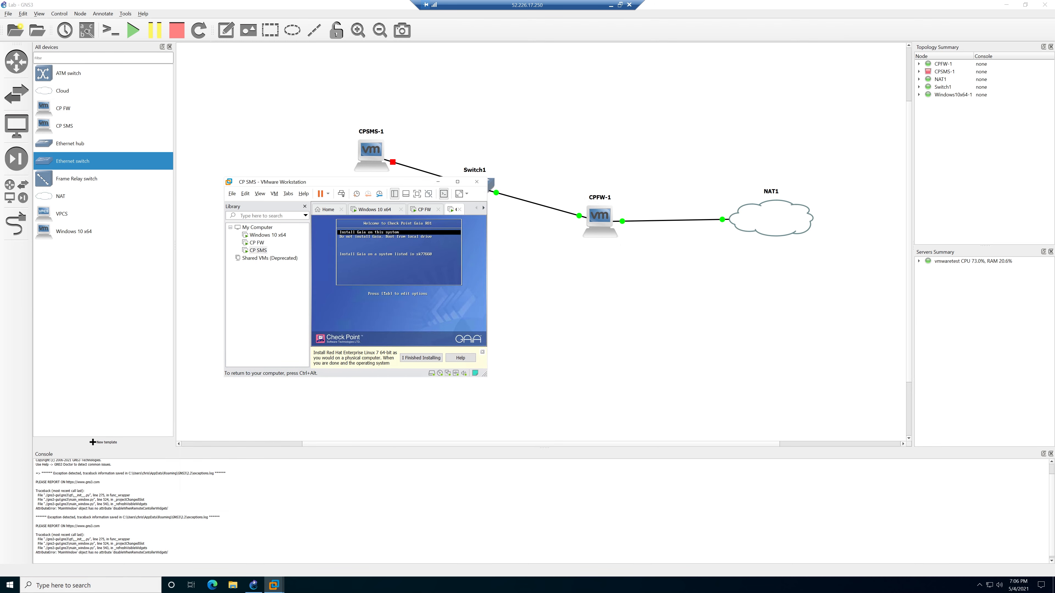
pyautogui.press('Return')
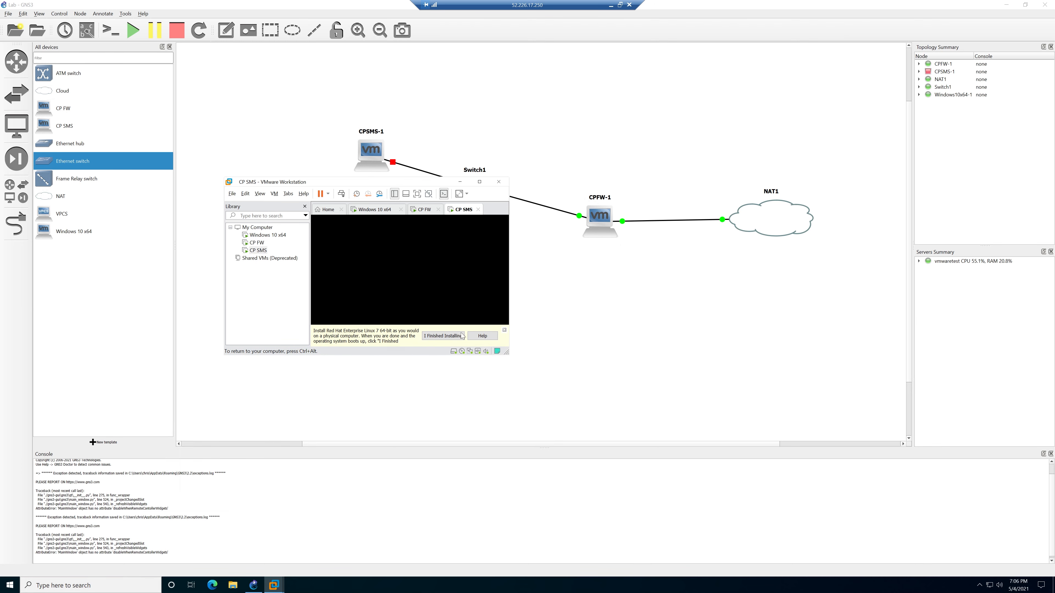
pyautogui.click(504, 330)
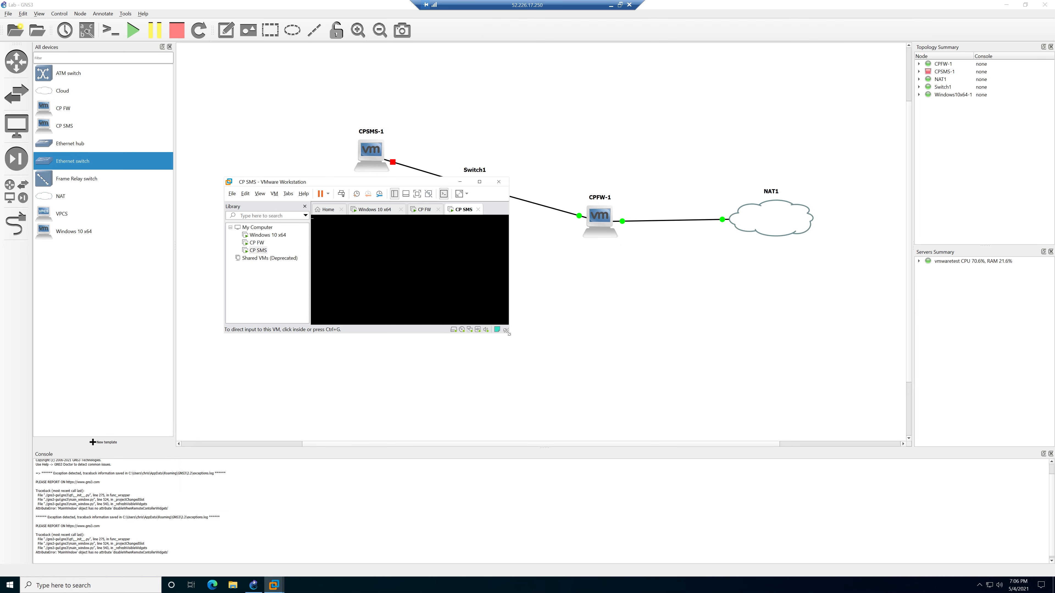
pyautogui.click(423, 210)
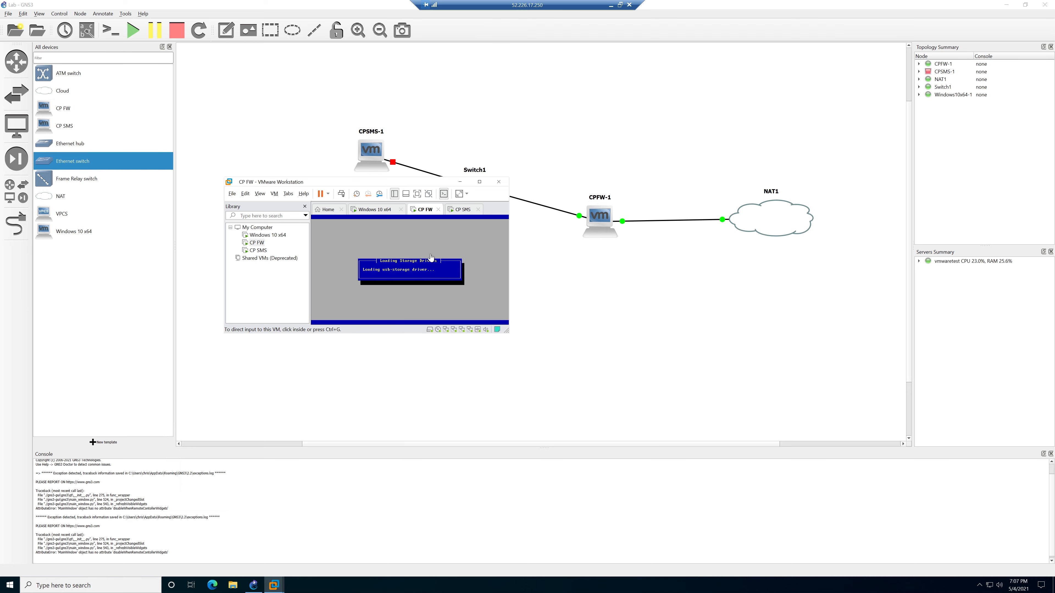
# Shut down the Windows 10 x64 guest, then focus the CP FW installer console.
pyautogui.click(373, 211)
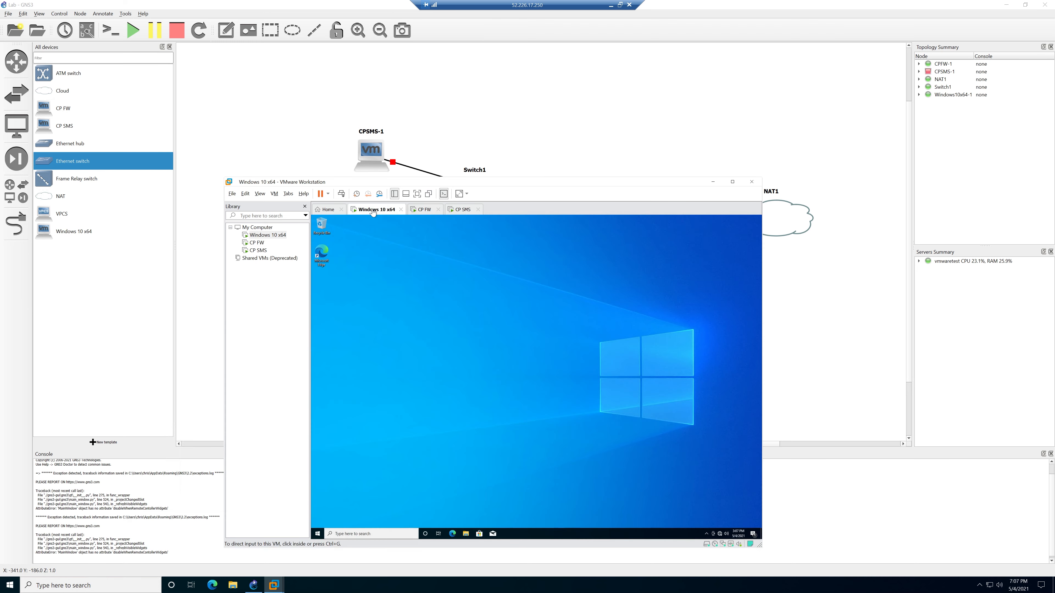
pyautogui.click(320, 535)
pyautogui.click(318, 532)
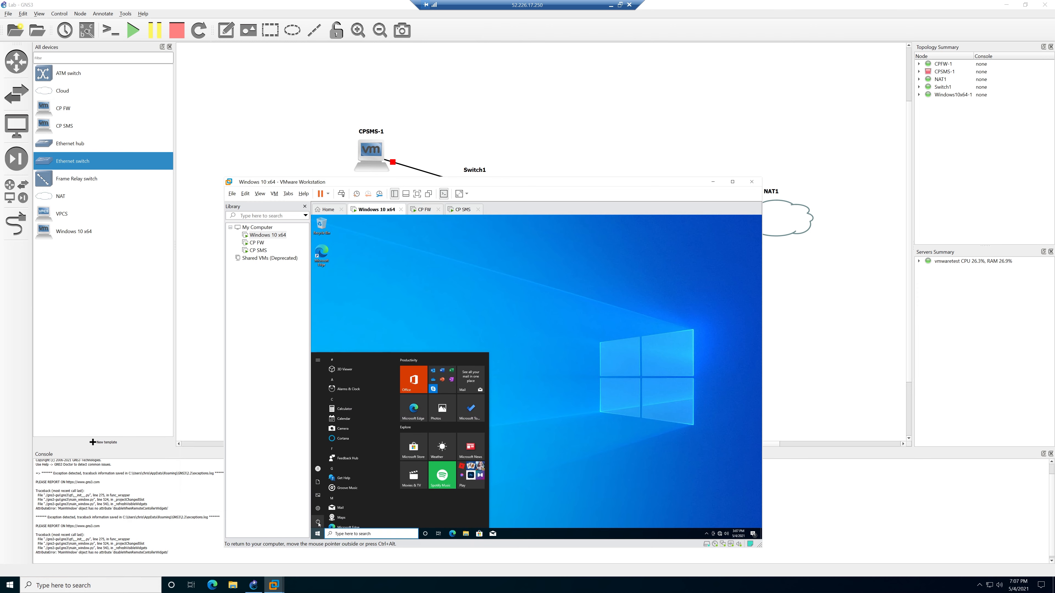
pyautogui.click(324, 521)
pyautogui.click(330, 500)
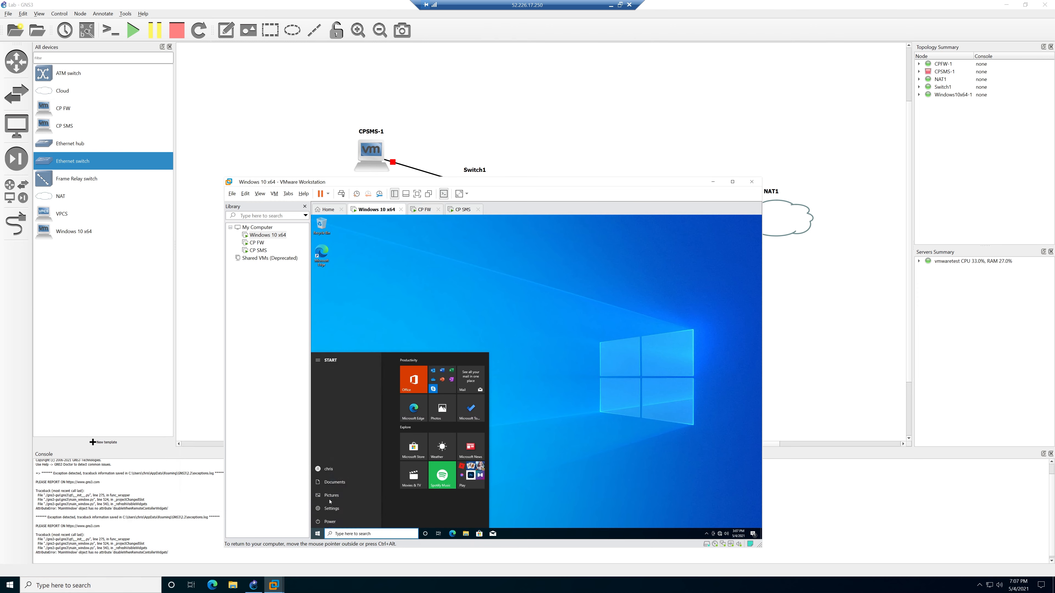
pyautogui.click(426, 213)
pyautogui.click(439, 246)
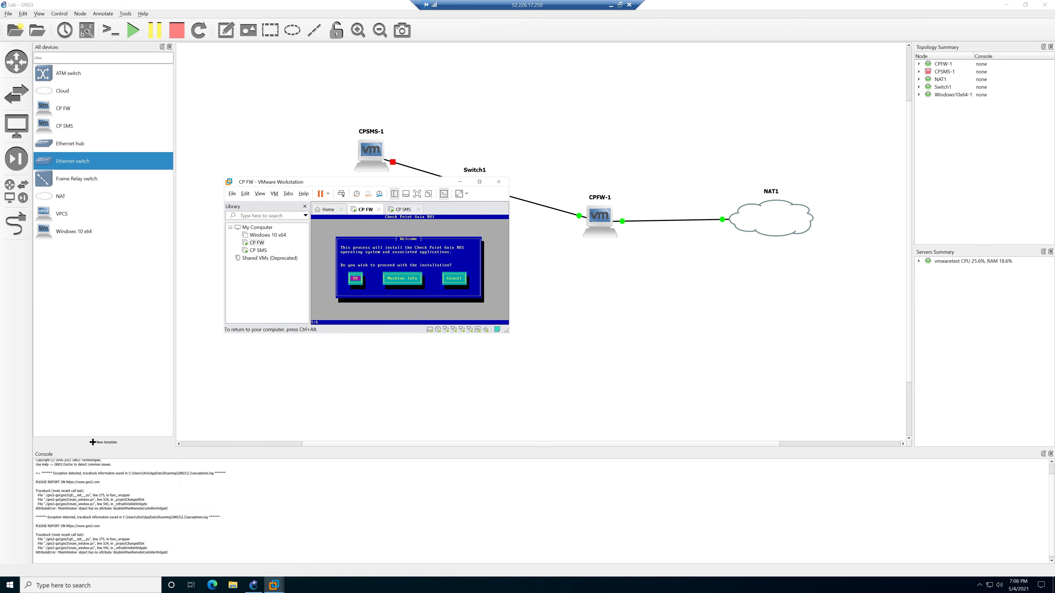
# Accept the welcome screen, US keyboard and partition layout, and set the admin password.
pyautogui.press('Return')
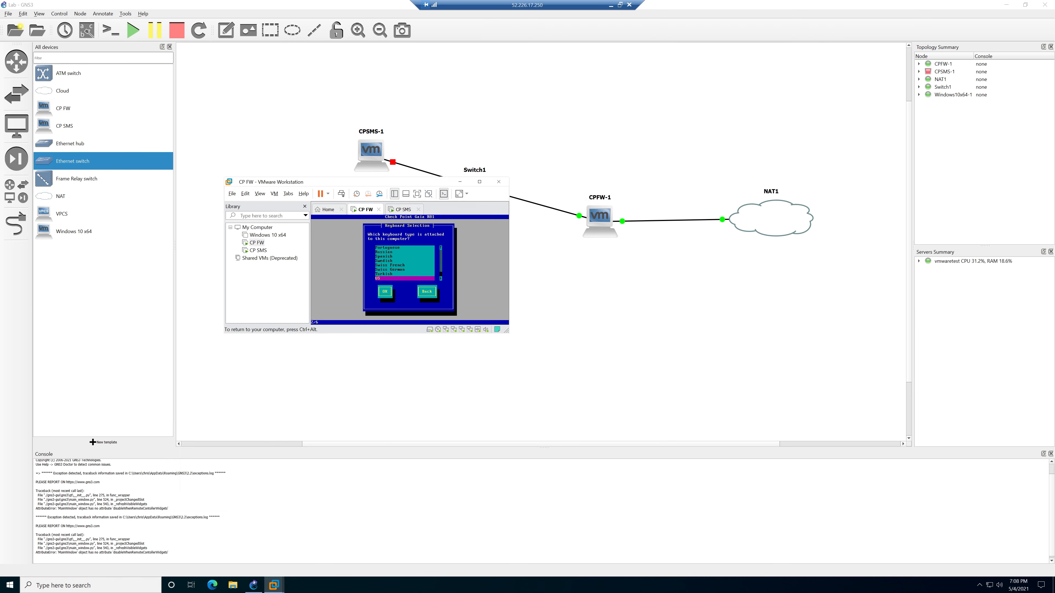
pyautogui.press('Return')
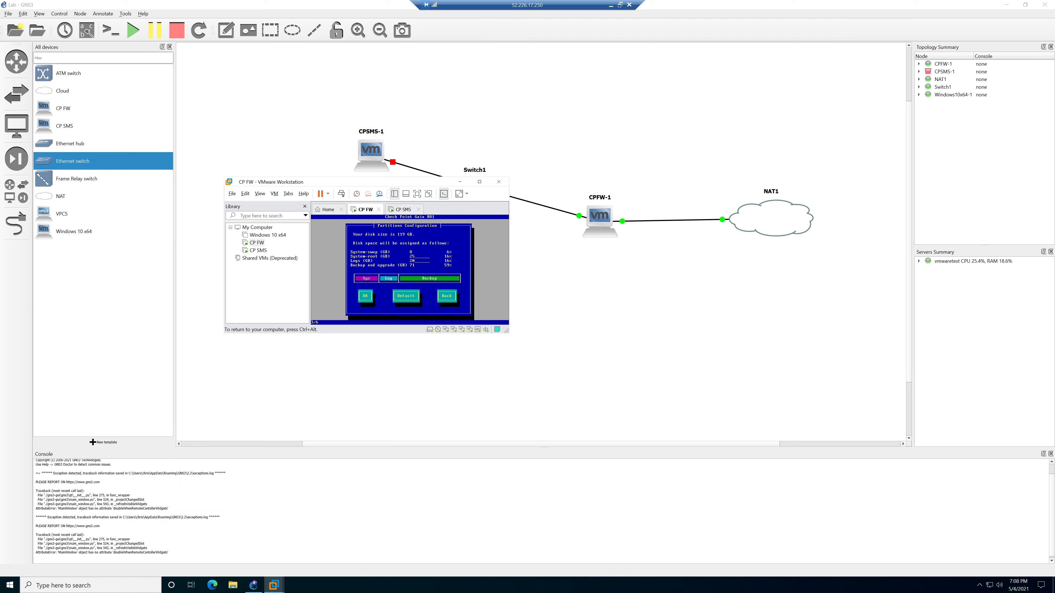
pyautogui.press('Tab')
pyautogui.press('Tab')
pyautogui.press('Return')
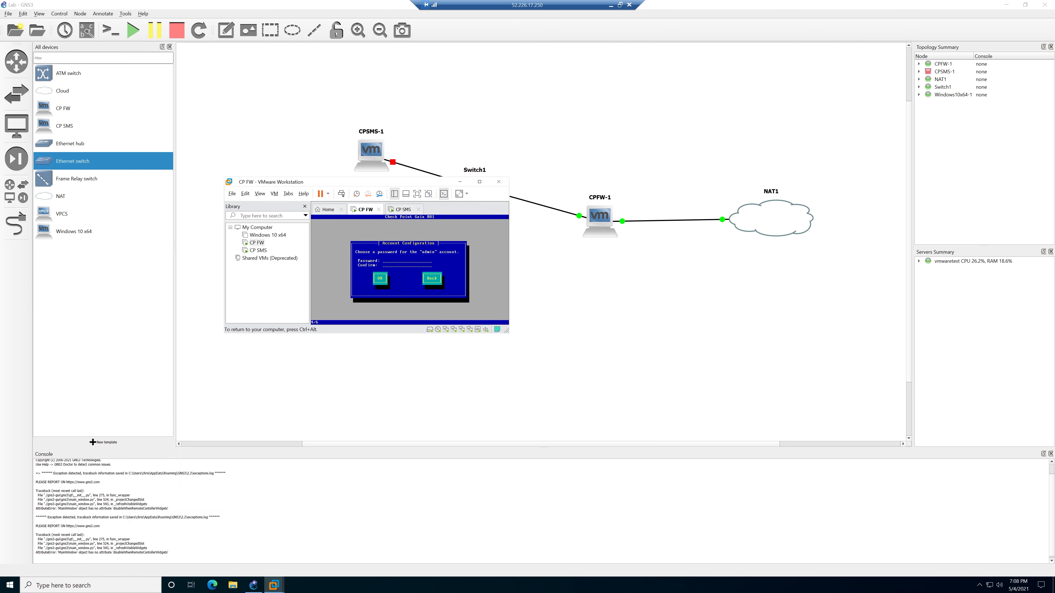
pyautogui.write('************')
pyautogui.press('Tab')
pyautogui.press('Return')
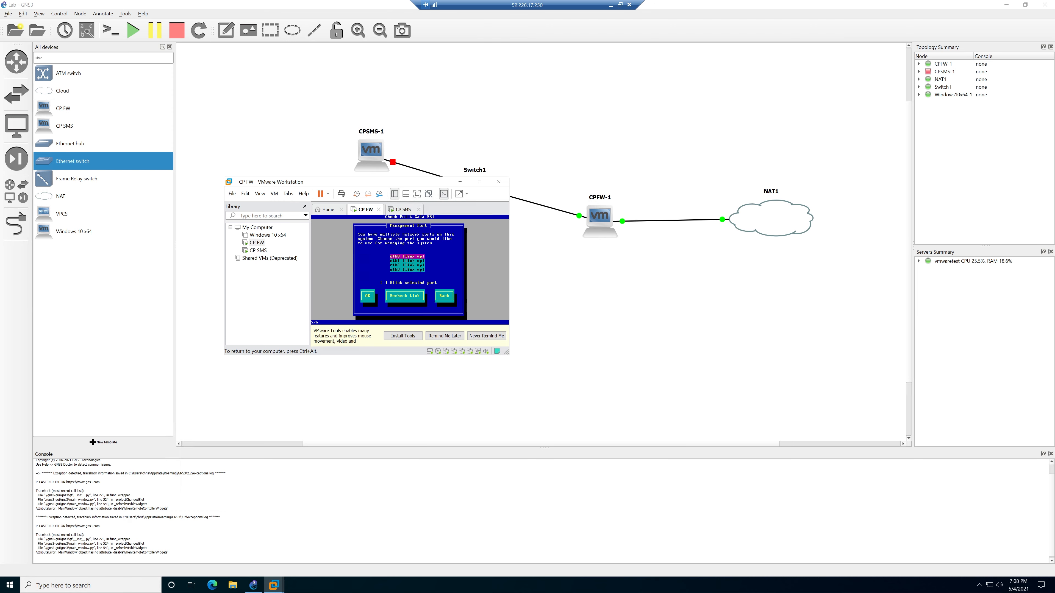
# Use eth1 as management with 10.0.0.1/255.255.255.0, then confirm disk formatting to install.
pyautogui.press('Down')
pyautogui.press('Return')
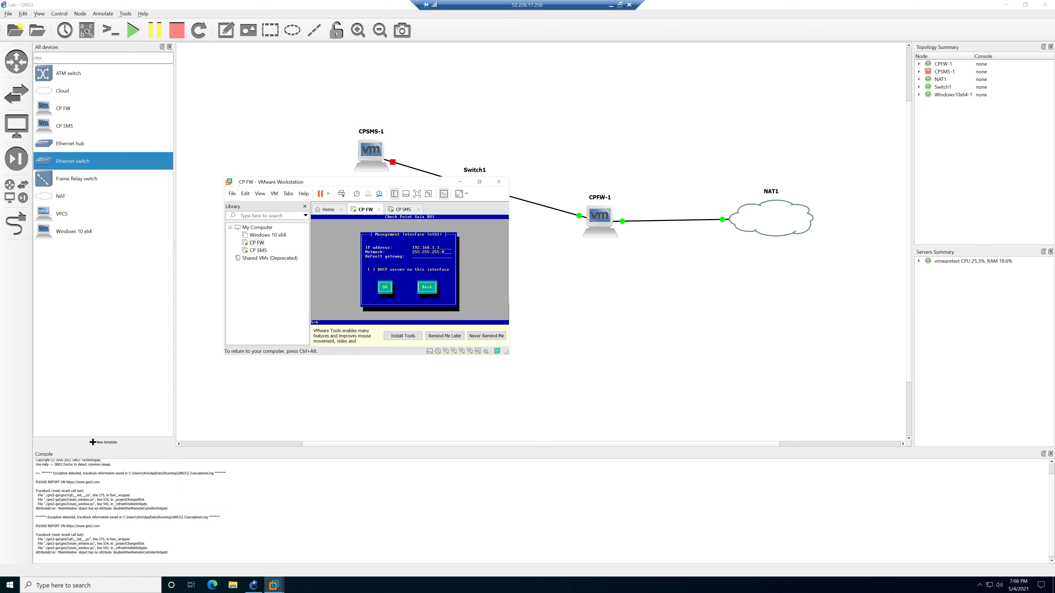
pyautogui.press('BackSpace')
pyautogui.press('BackSpace')
pyautogui.press('BackSpace')
pyautogui.press('BackSpace')
pyautogui.press('BackSpace')
pyautogui.press('BackSpace')
pyautogui.press('BackSpace')
pyautogui.press('BackSpace')
pyautogui.press('BackSpace')
pyautogui.press('BackSpace')
pyautogui.write('1')
pyautogui.press('Tab')
pyautogui.press('Return')
pyautogui.press('Tab')
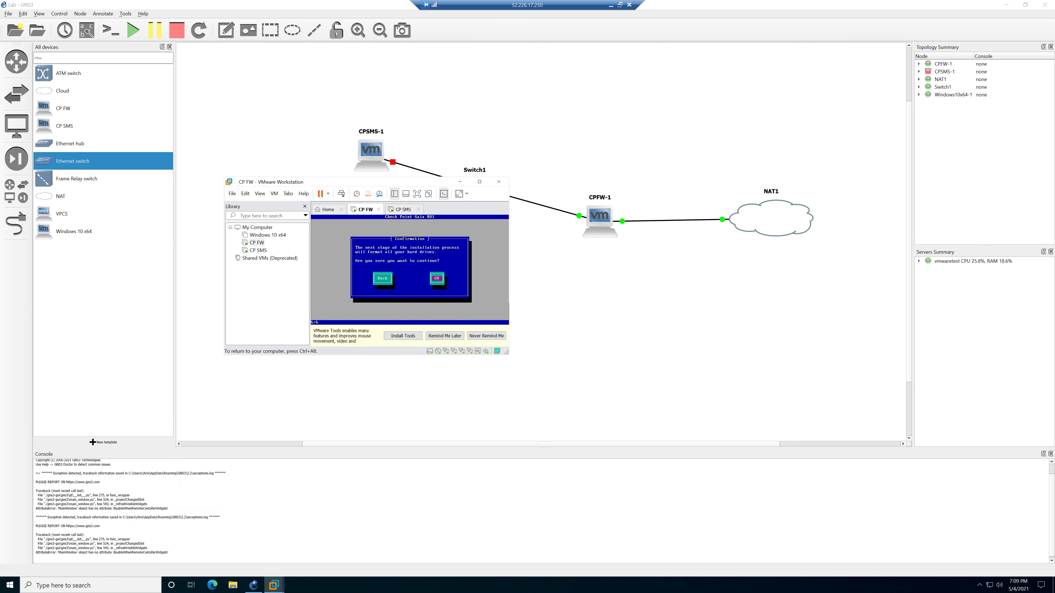
pyautogui.press('Return')
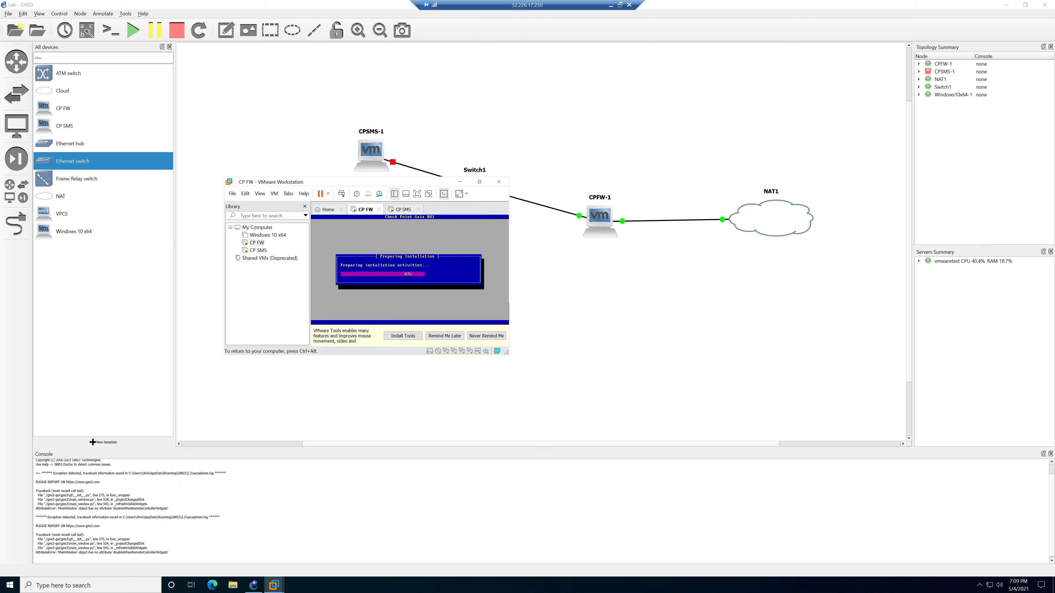
pyautogui.hotkey('ctrl', 'alt')
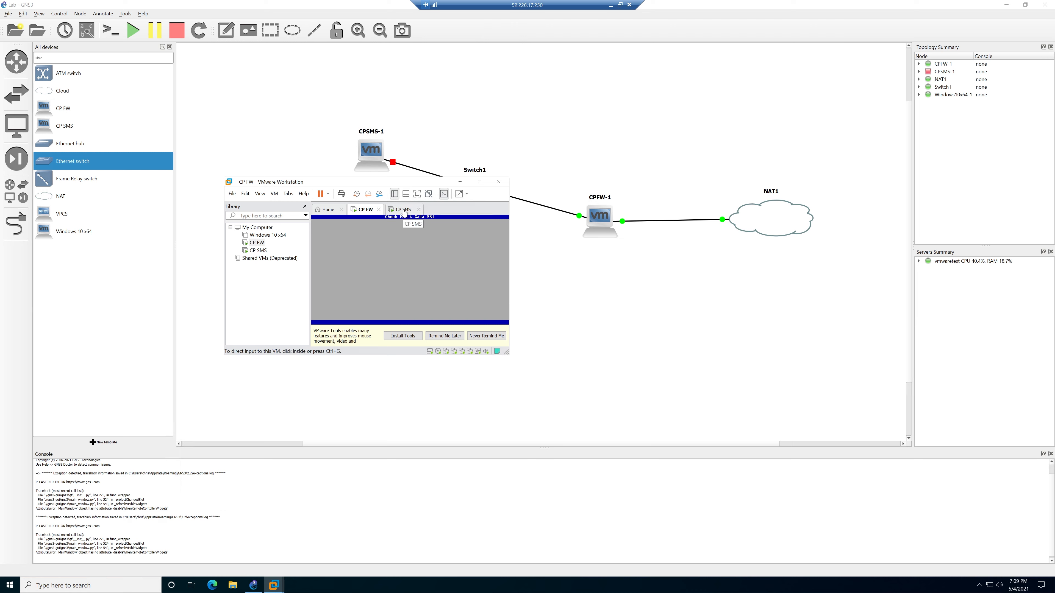
# On the CP SMS console, accept the welcome screen, US keyboard layout and proposed partitions.
pyautogui.click(403, 211)
pyautogui.click(409, 261)
pyautogui.press('Return')
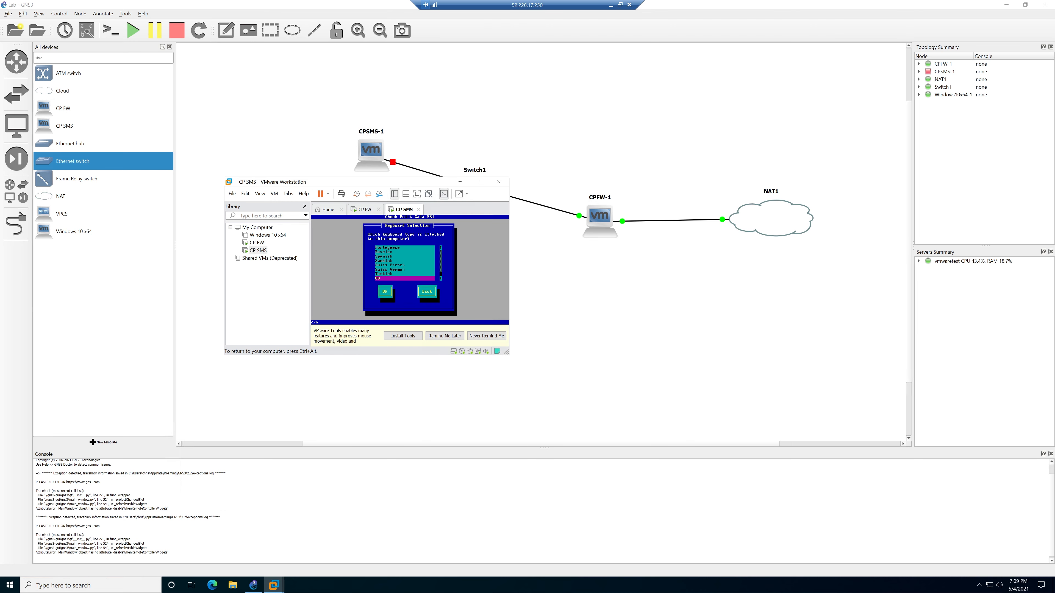
pyautogui.press('Return')
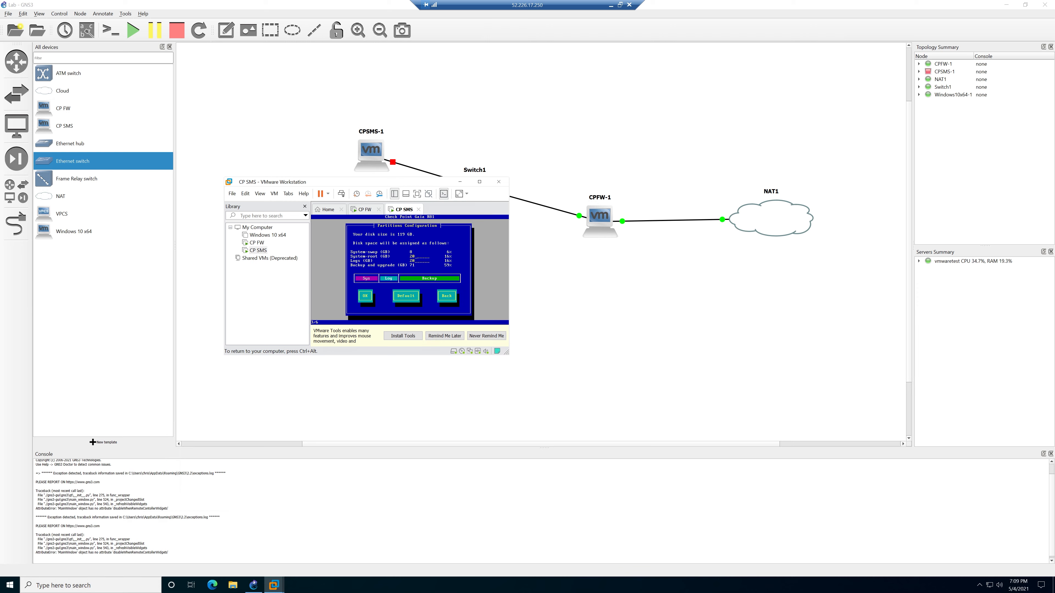
pyautogui.press('Tab')
pyautogui.press('Return')
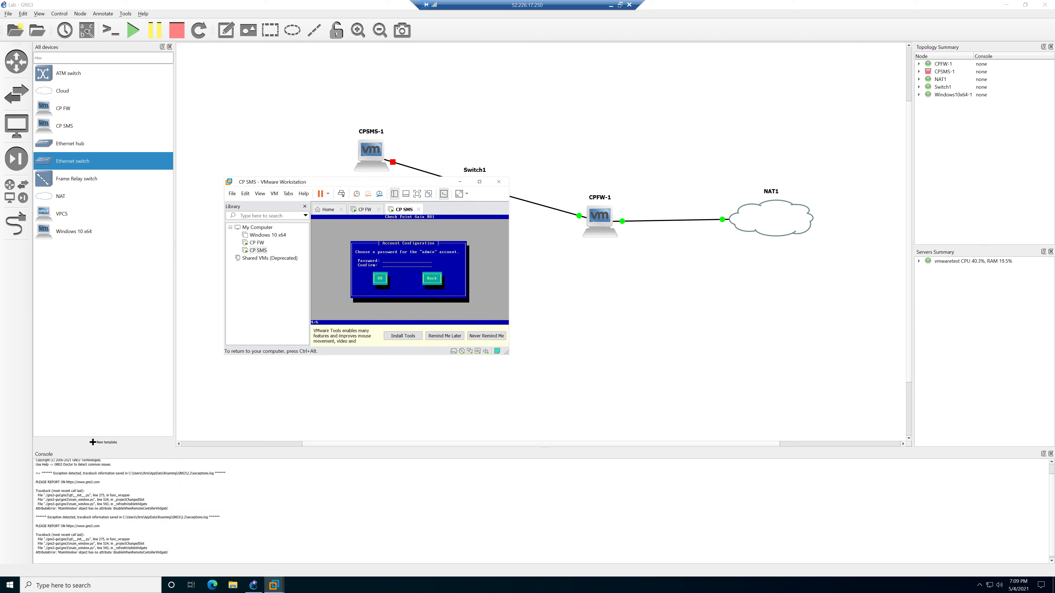
# Enter and confirm the CP SMS admin password.
pyautogui.write('******')
pyautogui.press('Tab')
pyautogui.write('******')
pyautogui.press('Tab')
pyautogui.press('Return')
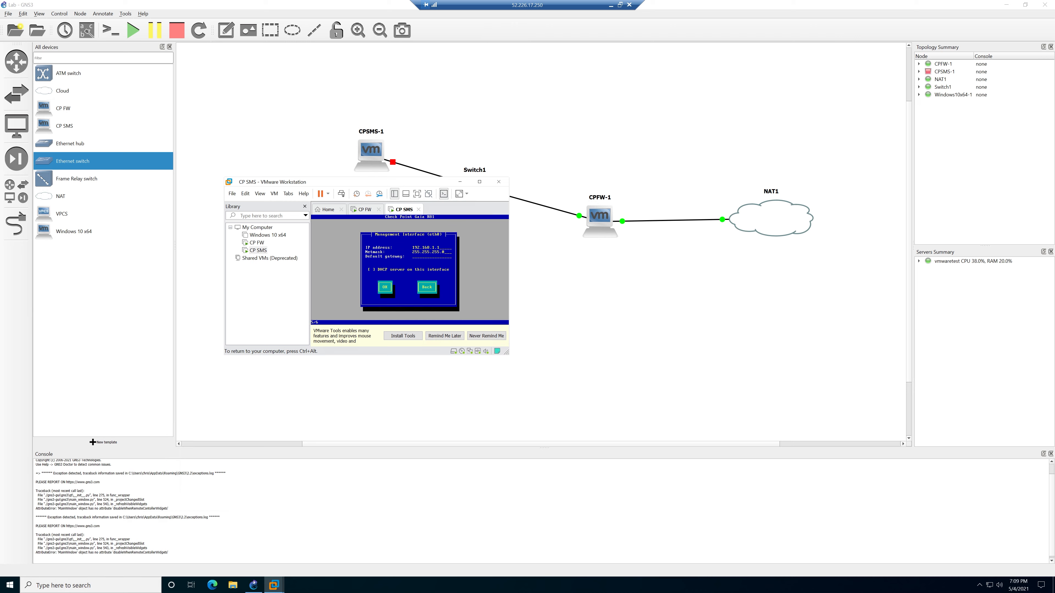
# Set management interface 10.0.0.100/255.255.255.0, gateway 10.0.0.1, and confirm formatting to start installation.
pyautogui.press('BackSpace')
pyautogui.press('BackSpace')
pyautogui.press('BackSpace')
pyautogui.press('BackSpace')
pyautogui.press('BackSpace')
pyautogui.press('BackSpace')
pyautogui.press('BackSpace')
pyautogui.press('BackSpace')
pyautogui.press('BackSpace')
pyautogui.press('BackSpace')
pyautogui.press('Tab')
pyautogui.press('Return')
pyautogui.press('Tab')
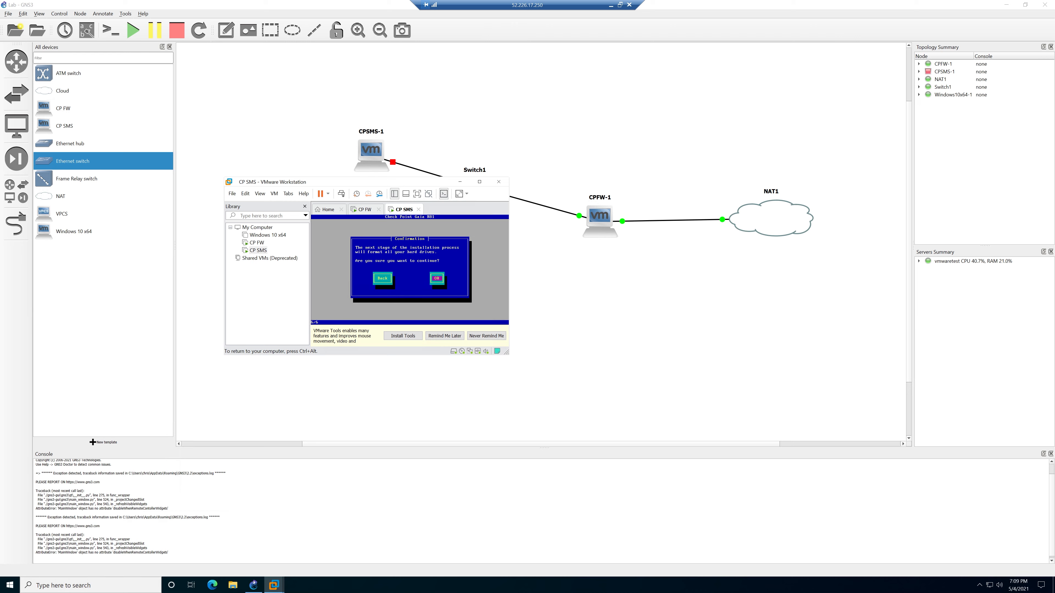
pyautogui.press('Return')
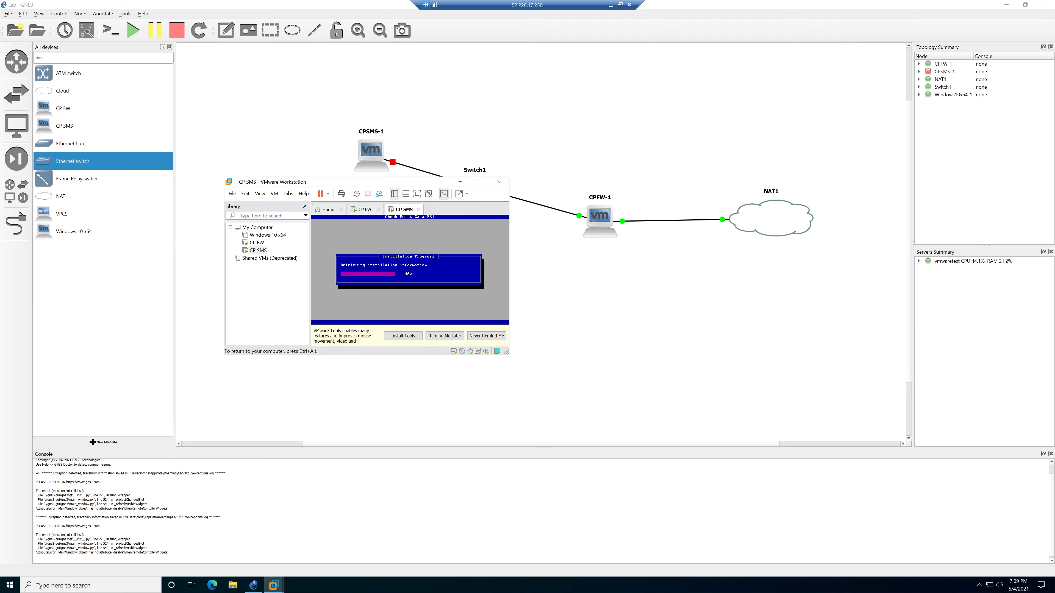
pyautogui.hotkey('ctrl', 'alt')
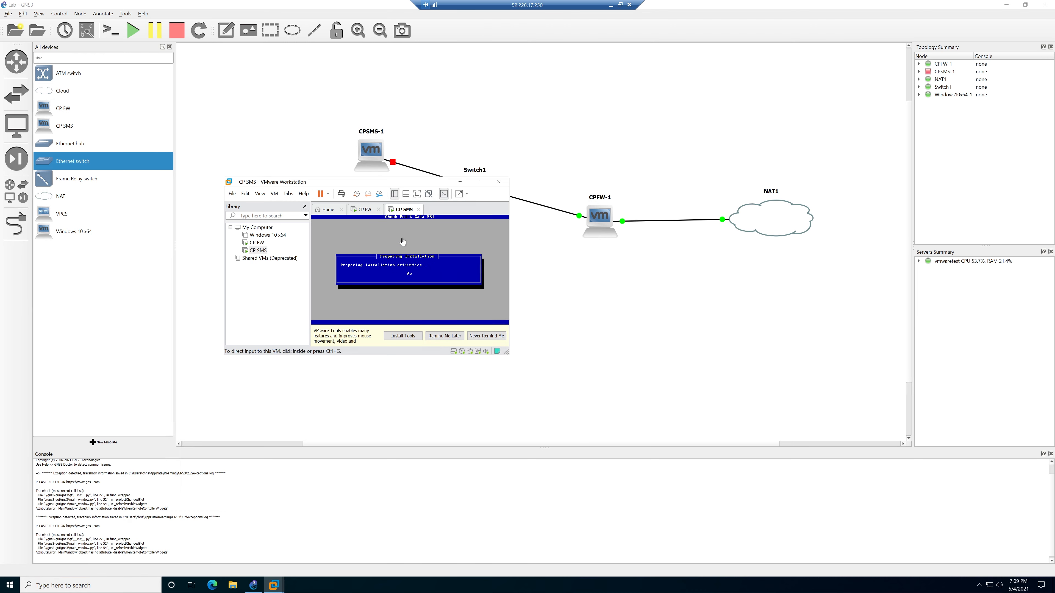
# Bring up the CP FW console, where the Gaia installation has finished.
pyautogui.click(362, 210)
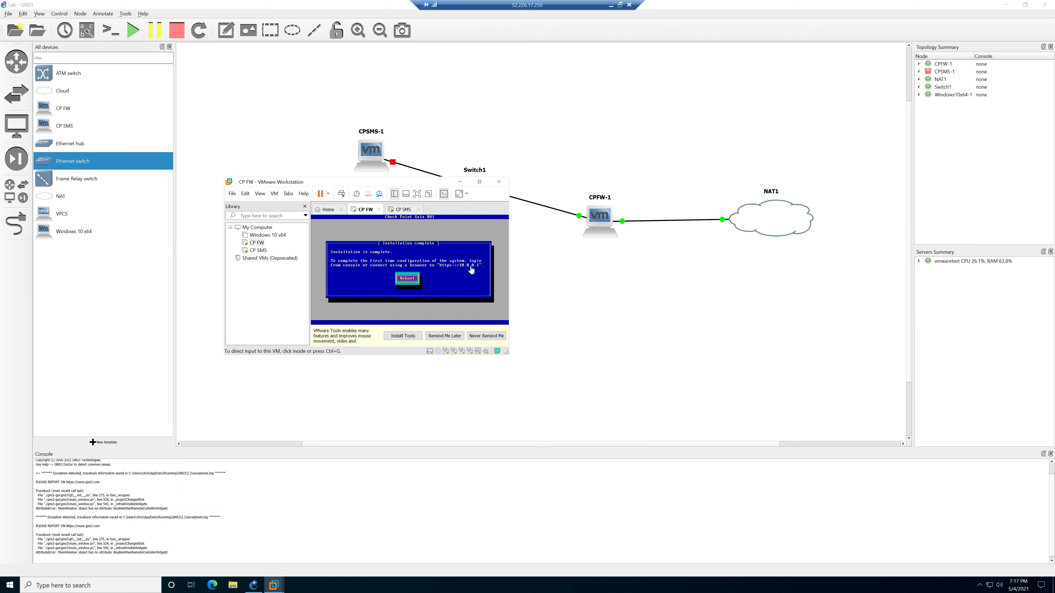
pyautogui.click(417, 251)
# Reboot CP FW and then CP SMS after their completed Gaia installs.
pyautogui.press('Return')
pyautogui.hotkey('ctrl', 'alt')
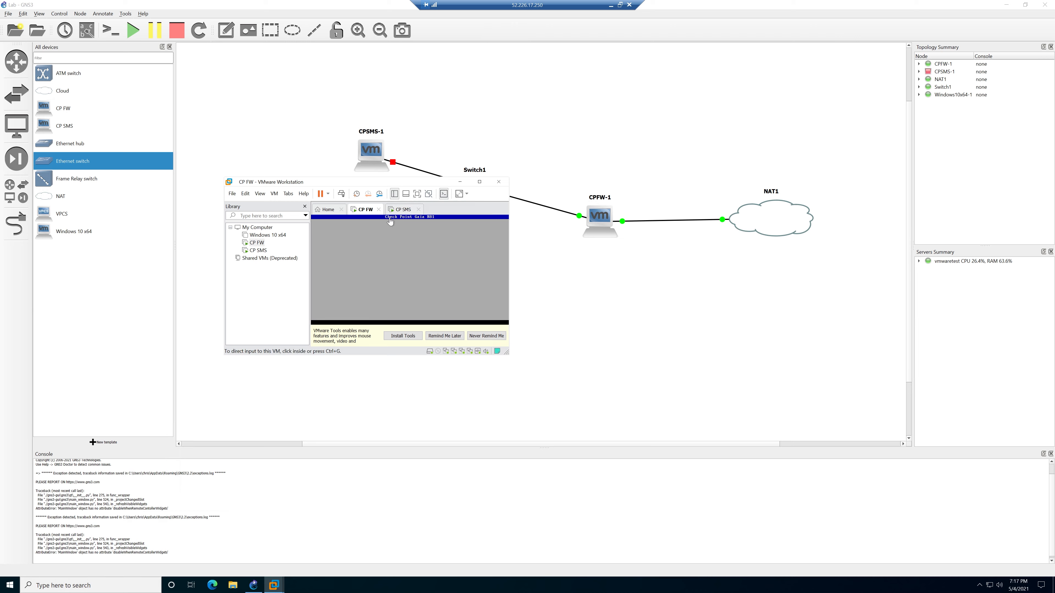
pyautogui.click(403, 210)
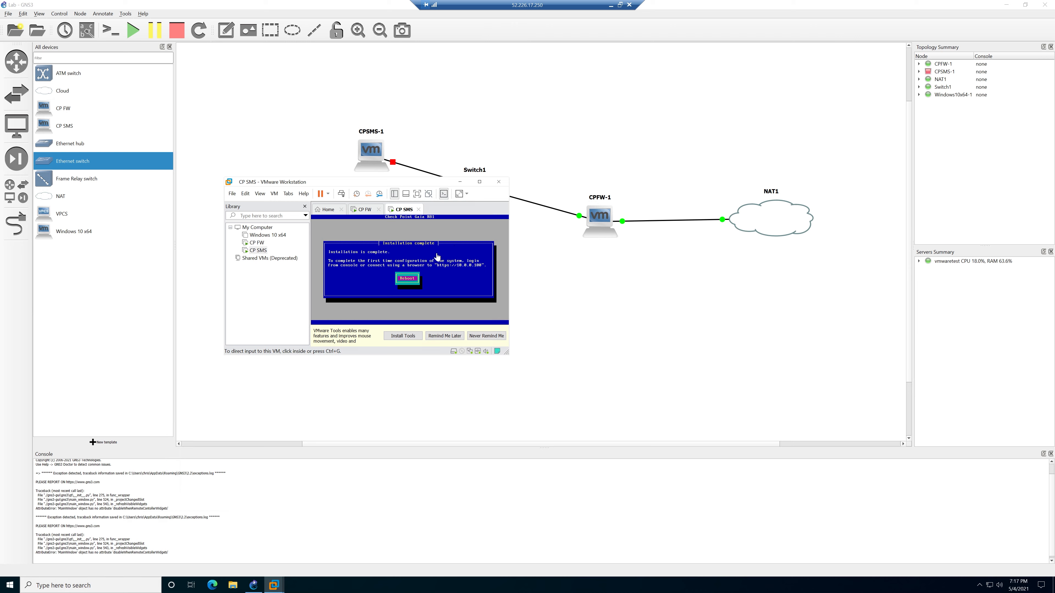
pyautogui.click(463, 264)
pyautogui.press('Return')
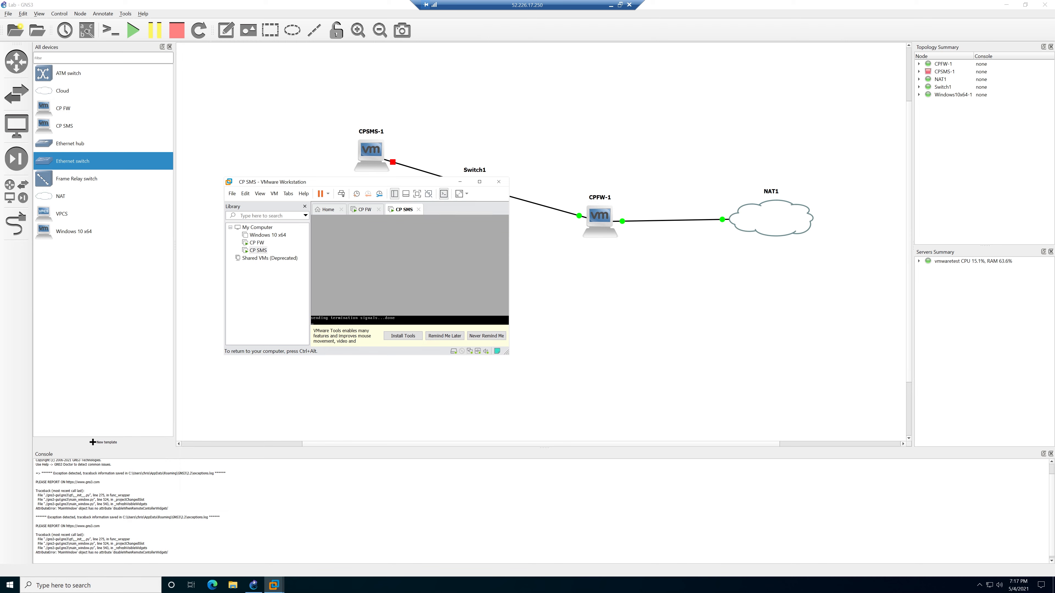
pyautogui.hotkey('ctrl', 'alt')
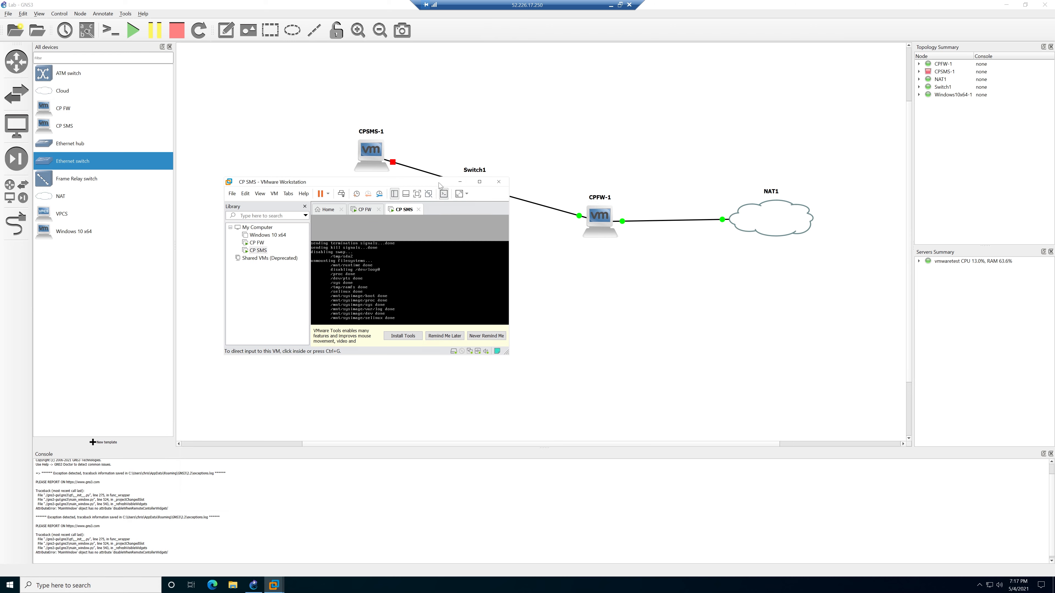
# Move the VMware window aside and start the Windows10x64-1 node in GNS3.
pyautogui.moveTo(440, 185); pyautogui.dragTo(466, 266)
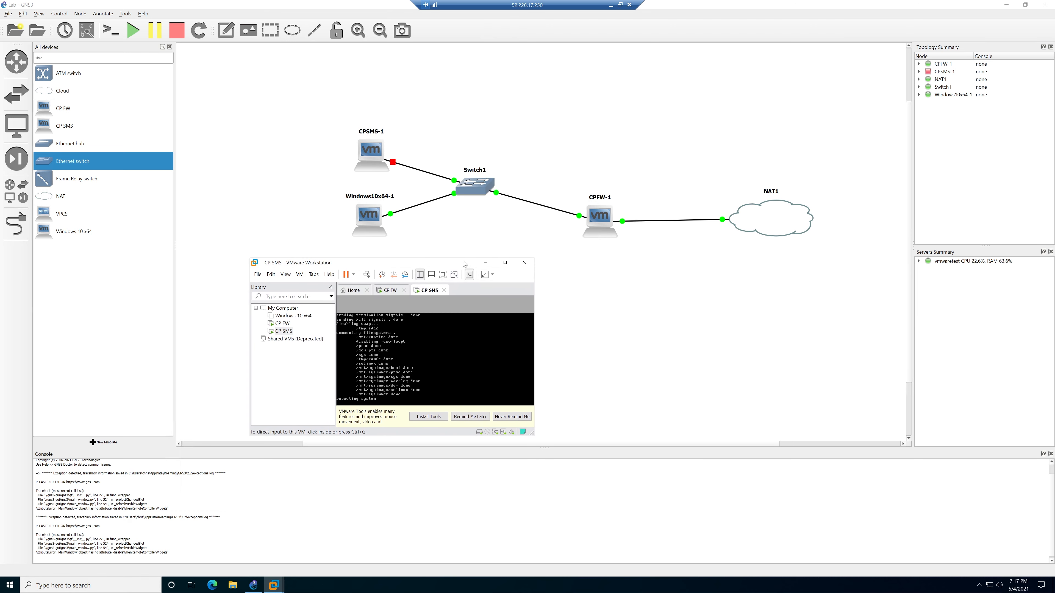
pyautogui.rightClick(371, 214)
pyautogui.click(383, 231)
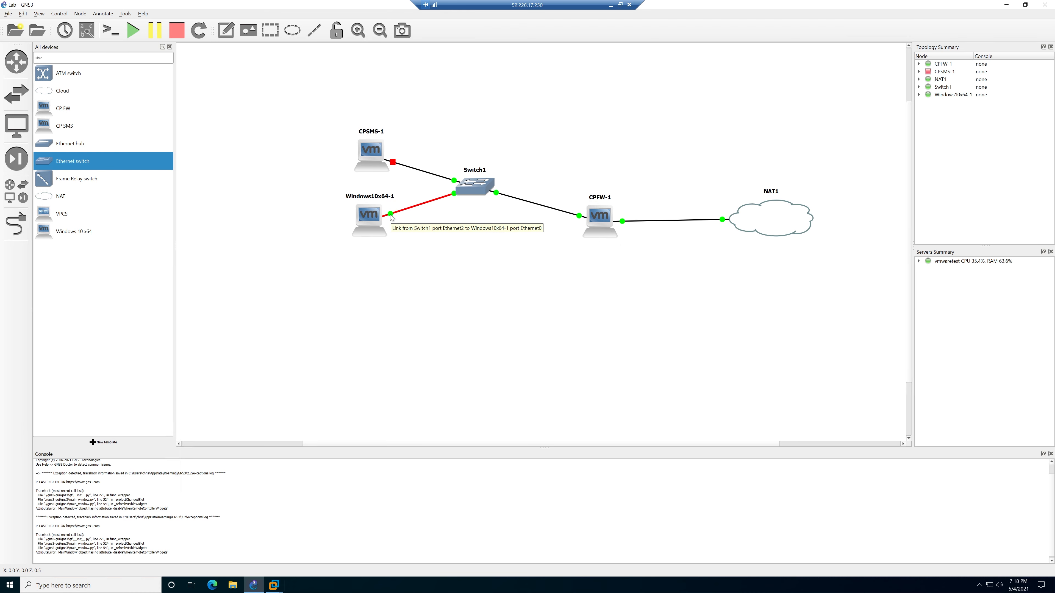
pyautogui.click(274, 585)
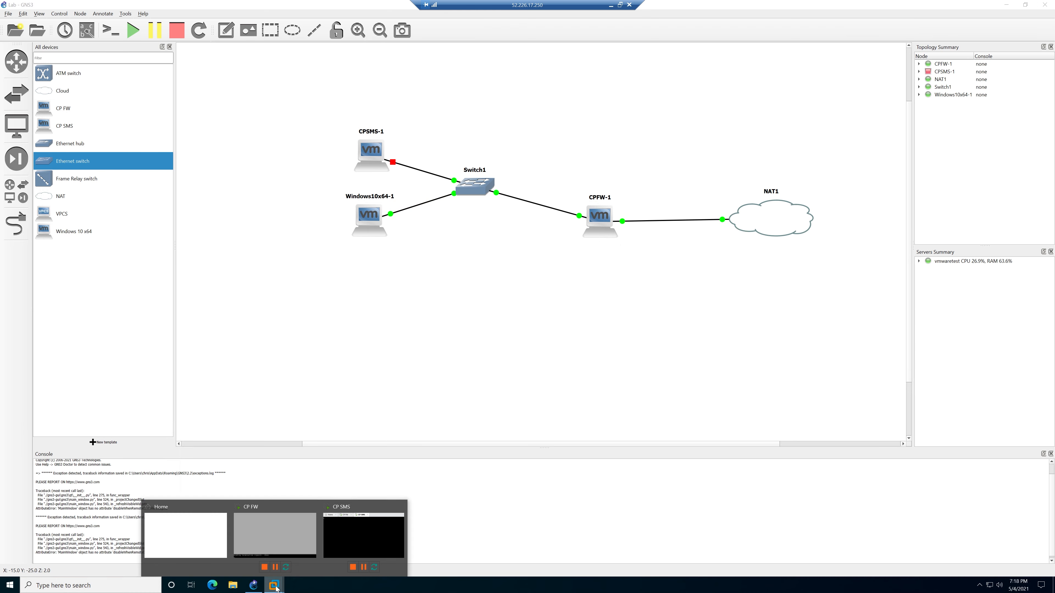
# Reposition and enlarge the VMware Workstation window.
pyautogui.click(186, 531)
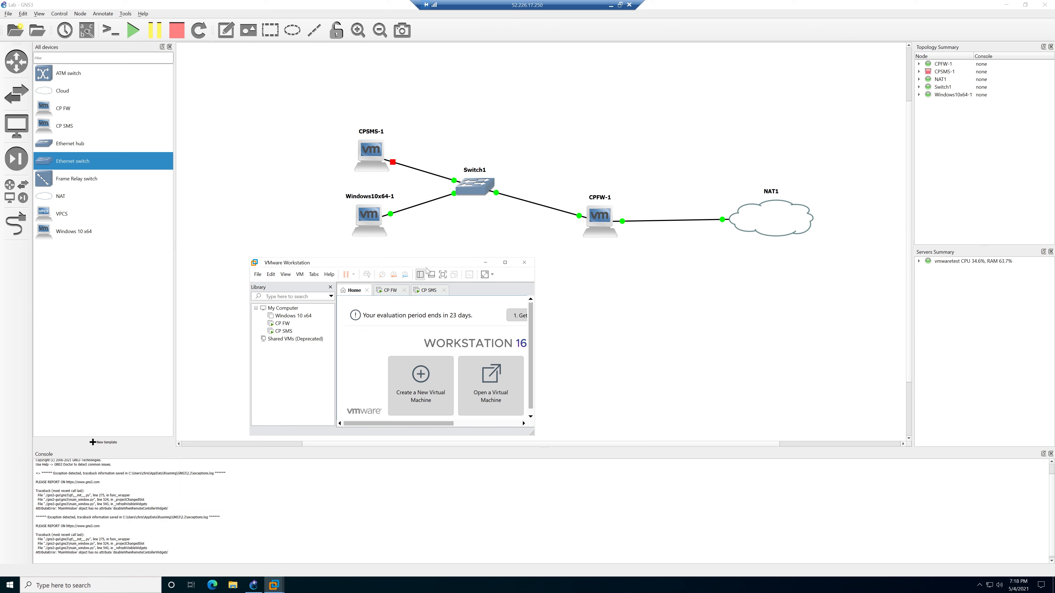
pyautogui.moveTo(426, 266); pyautogui.dragTo(393, 235)
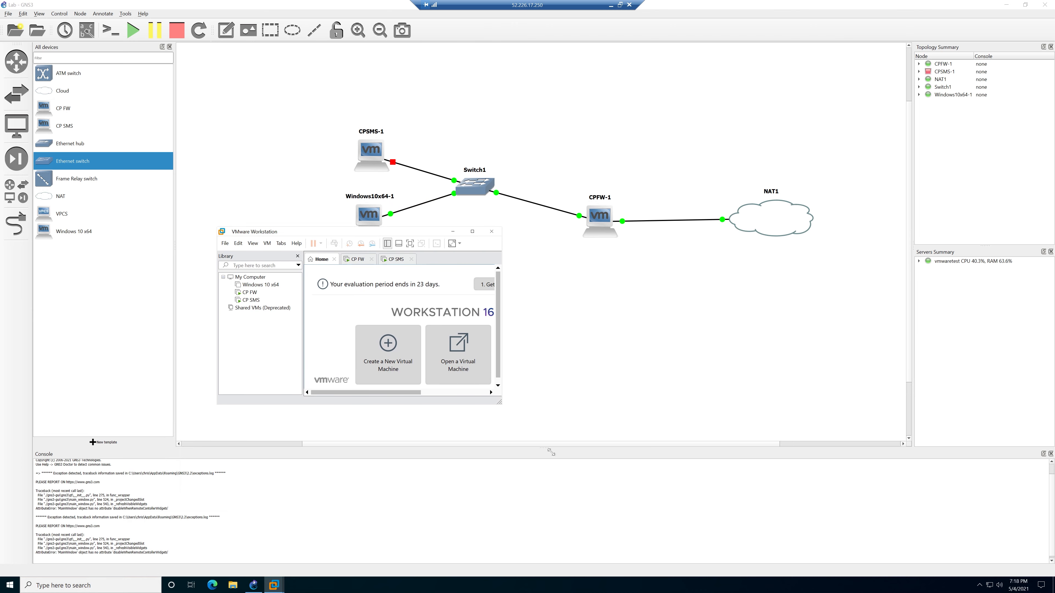
pyautogui.moveTo(551, 452); pyautogui.dragTo(604, 500)
# Stop and restart the Windows10x64-1 node, then bring up the CPSMS-1 node's menu.
pyautogui.click(373, 215)
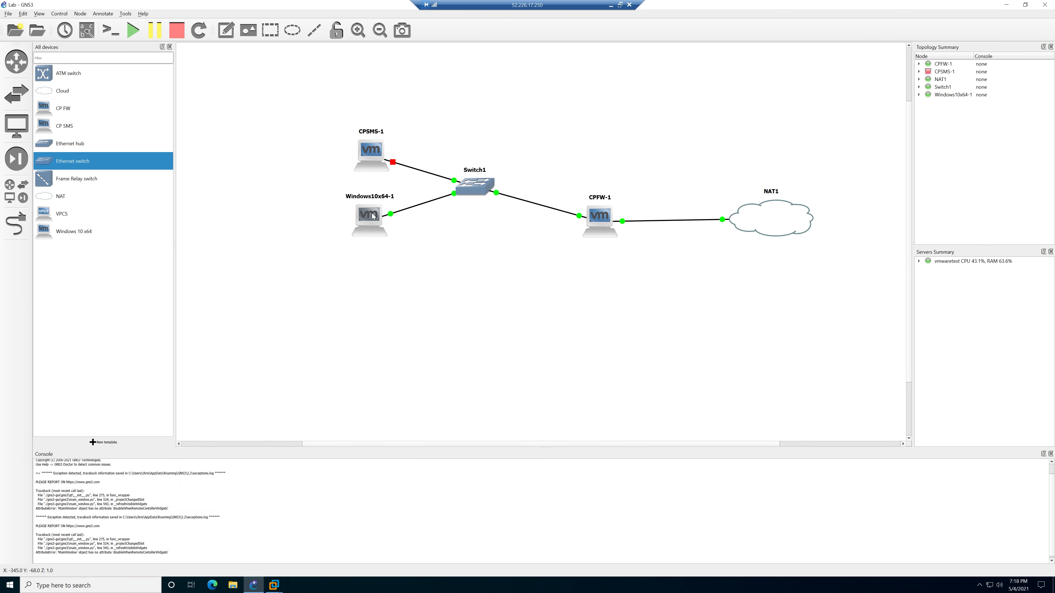
pyautogui.rightClick(373, 216)
pyautogui.click(395, 249)
pyautogui.rightClick(370, 219)
pyautogui.click(386, 236)
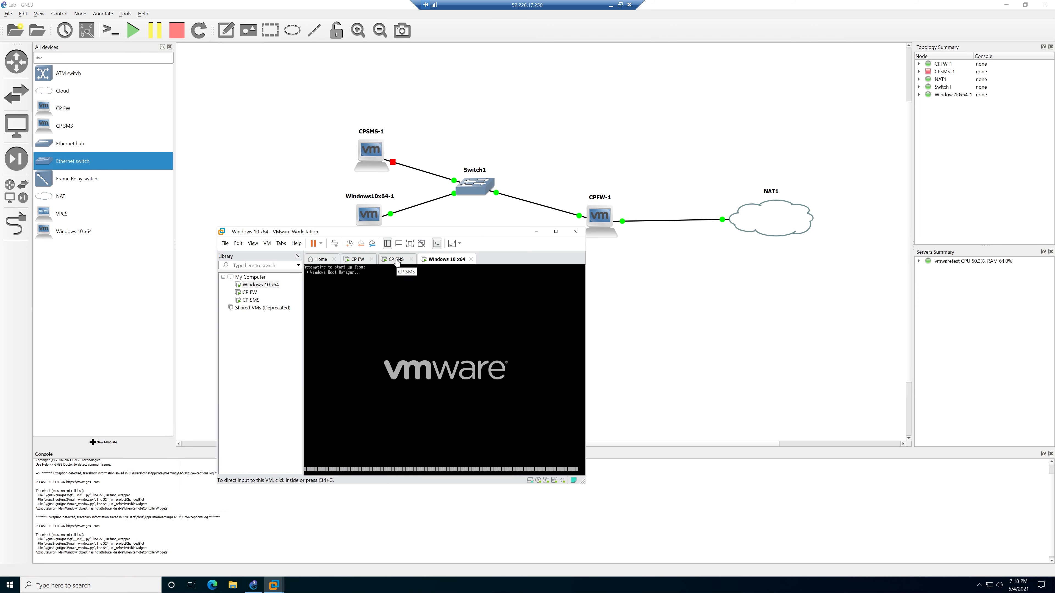
pyautogui.moveTo(449, 233); pyautogui.dragTo(661, 234)
pyautogui.rightClick(372, 153)
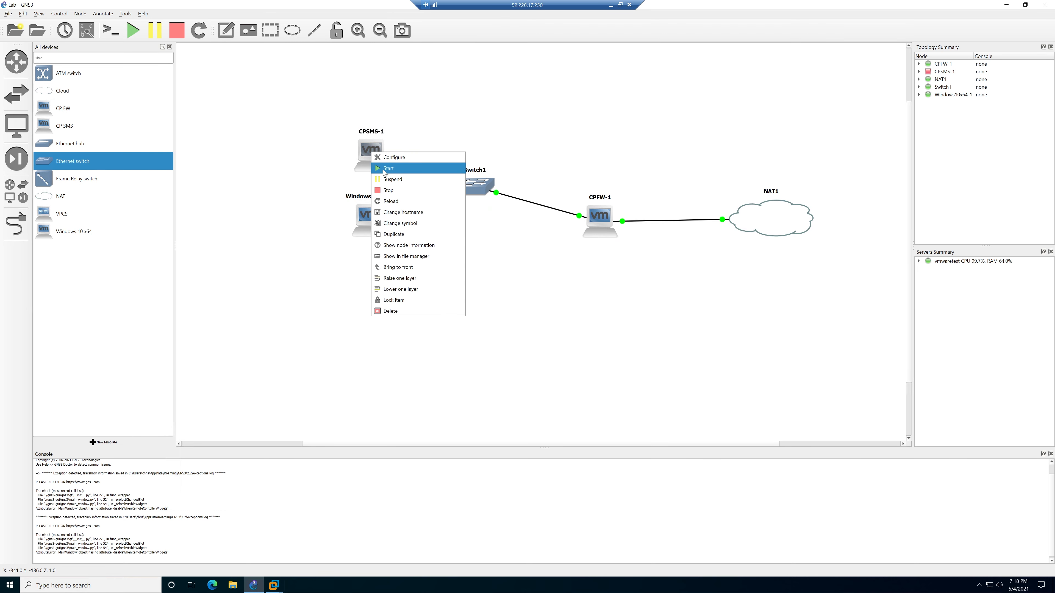
# Start the CPSMS-1 node and bring the Windows 10 x64 VMware window forward.
pyautogui.click(384, 170)
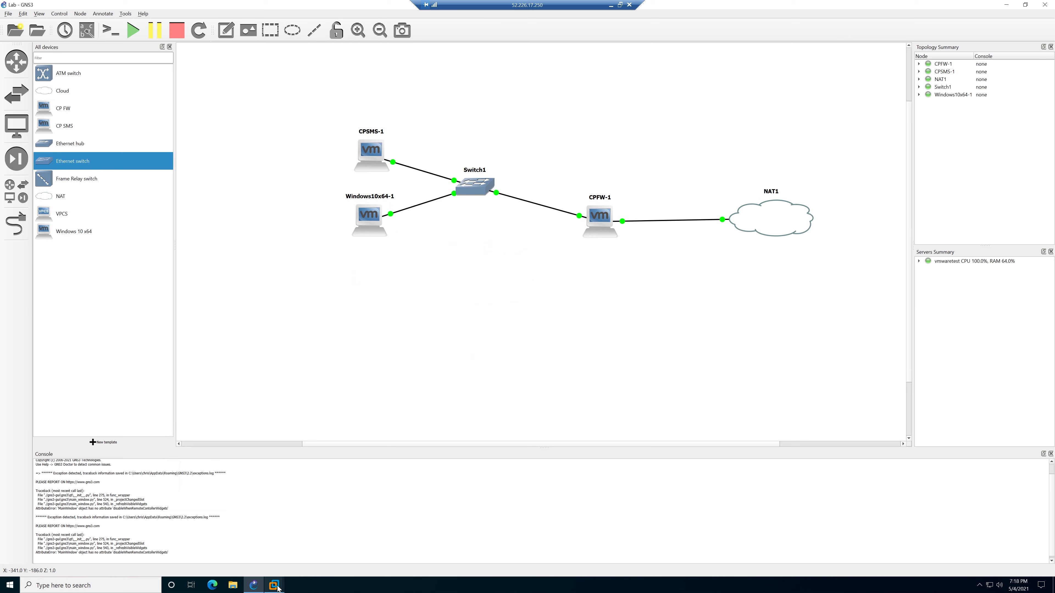
pyautogui.moveTo(274, 585)
pyautogui.click(396, 535)
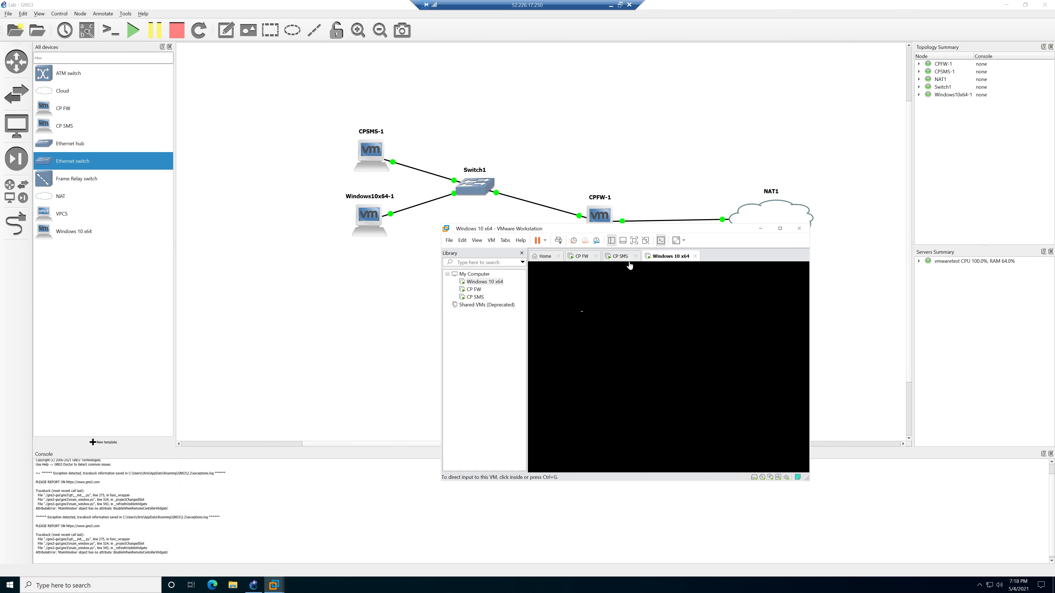
# Choose Never Remind Me for VMware Tools on the CP SMS and CP FW tabs.
pyautogui.click(623, 257)
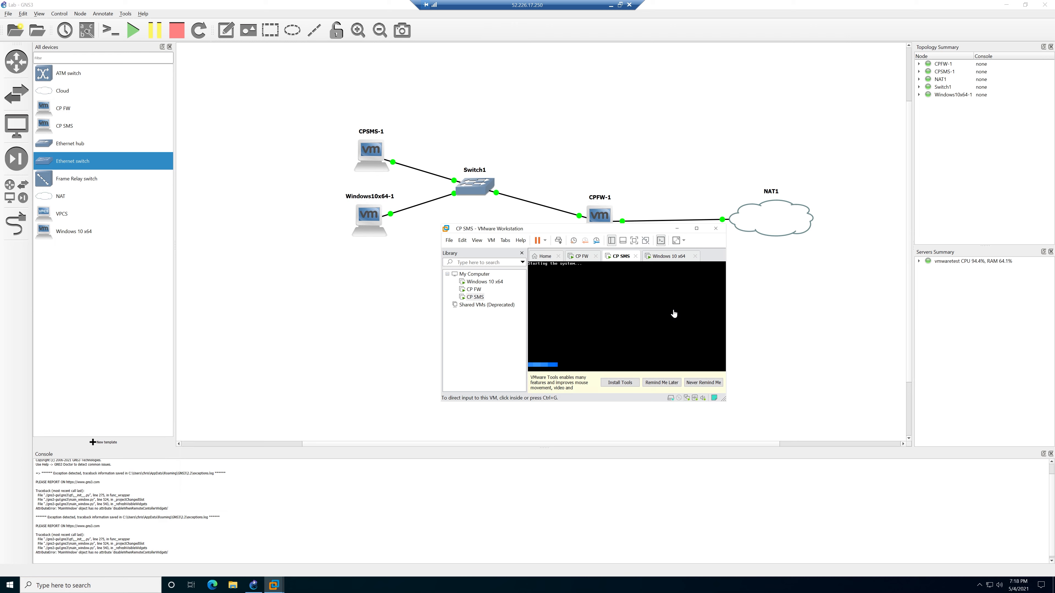
pyautogui.click(663, 382)
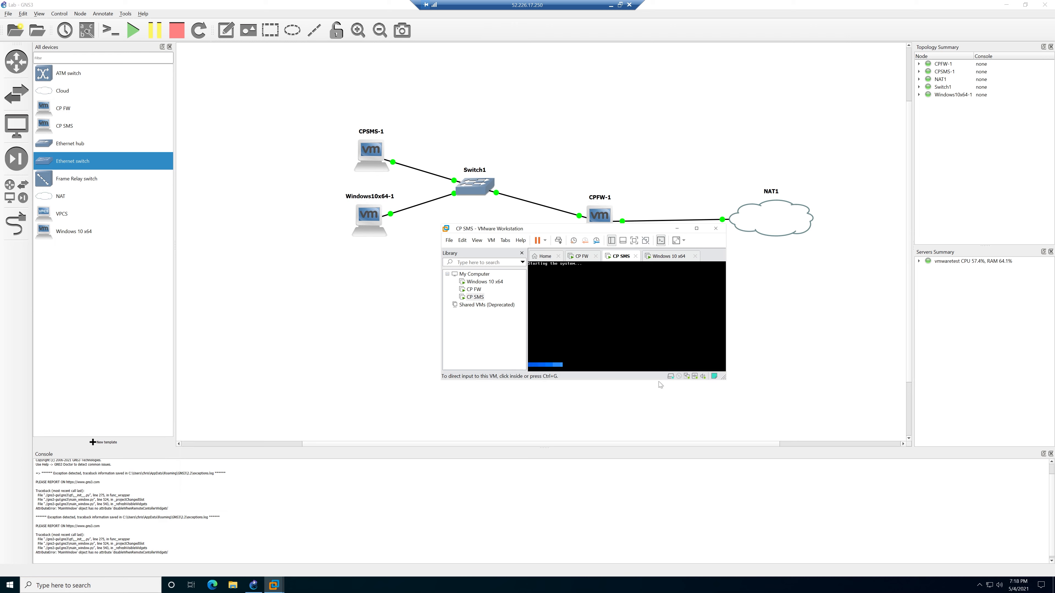
pyautogui.click(580, 257)
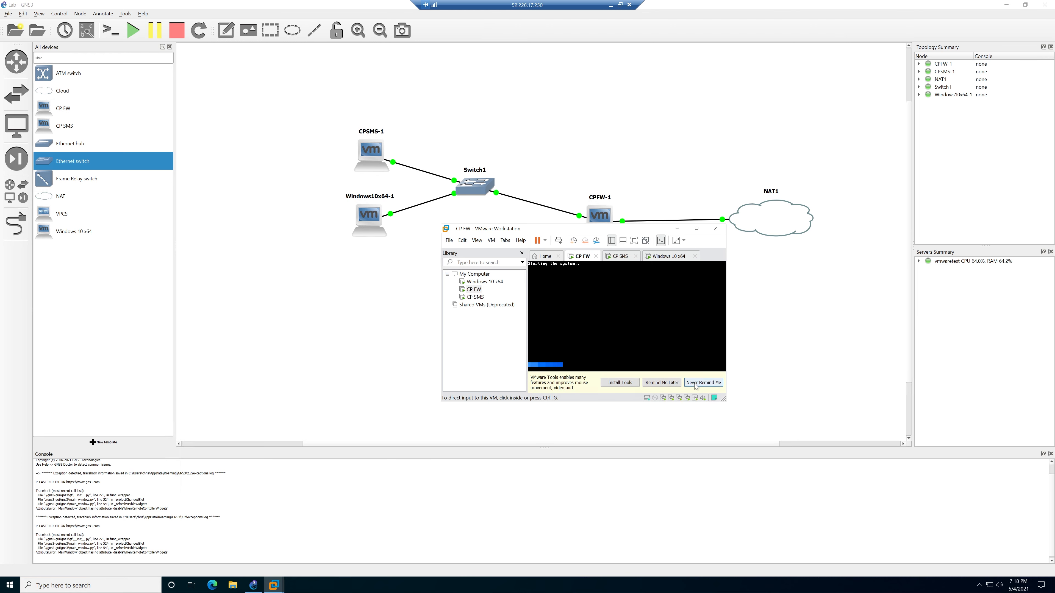
pyautogui.click(702, 383)
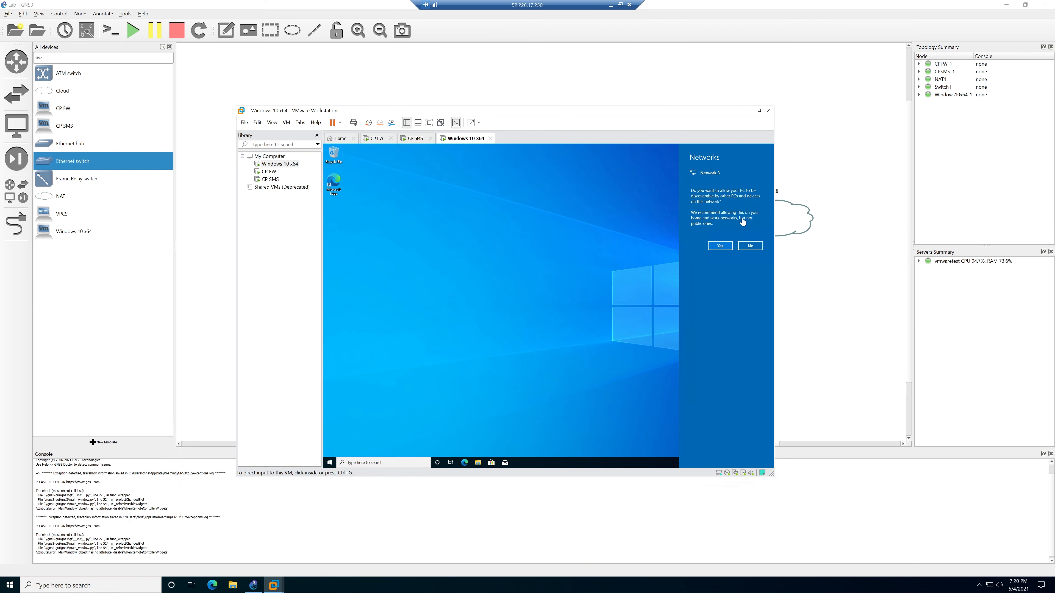
# Decline network discoverability and open the Ethernet0 2 adapter's IPv4 properties.
pyautogui.click(750, 246)
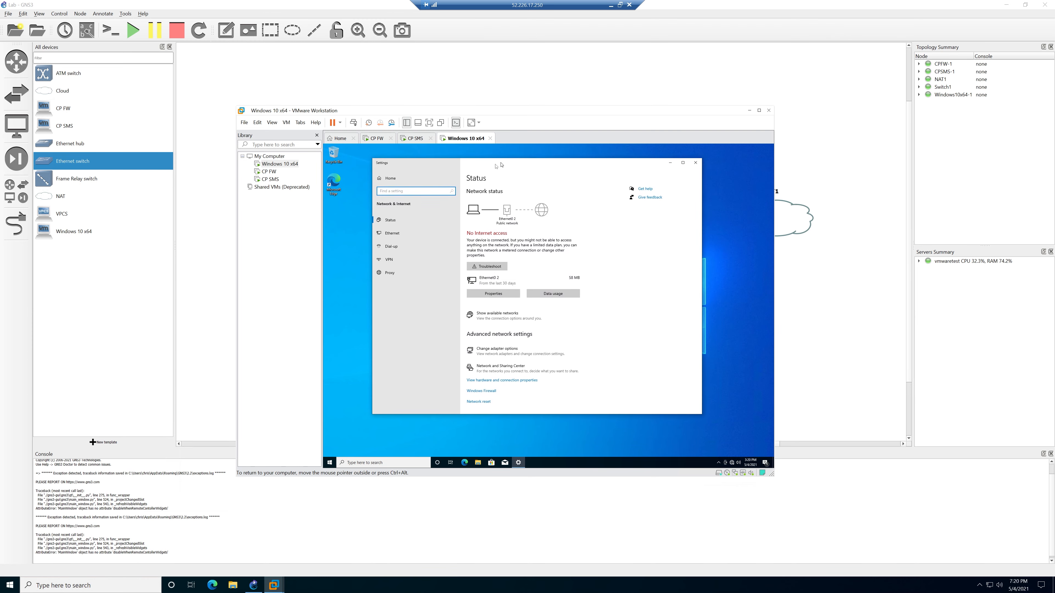
pyautogui.click(497, 349)
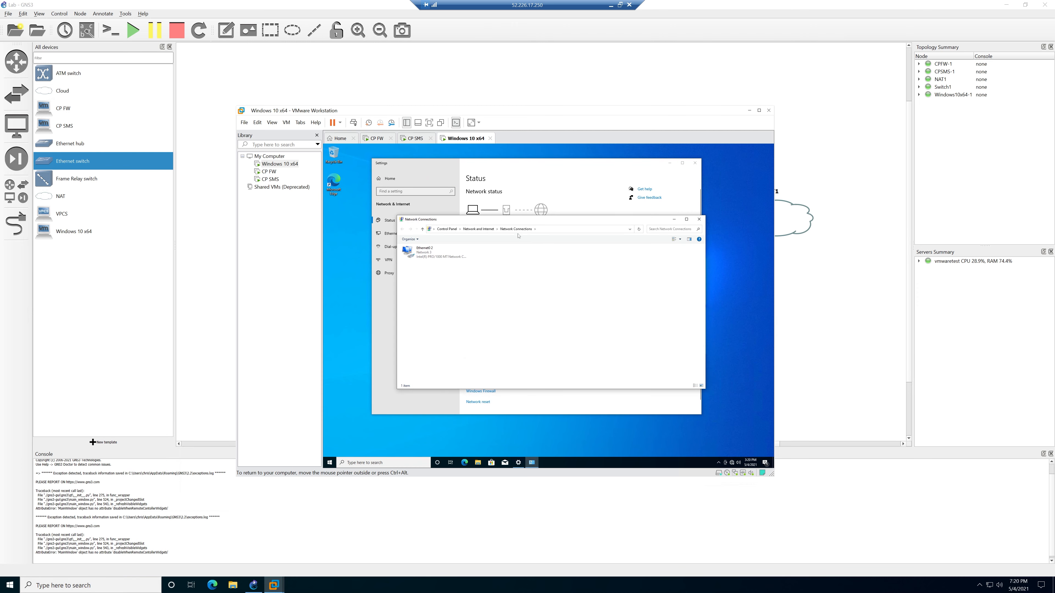
pyautogui.doubleClick(424, 248)
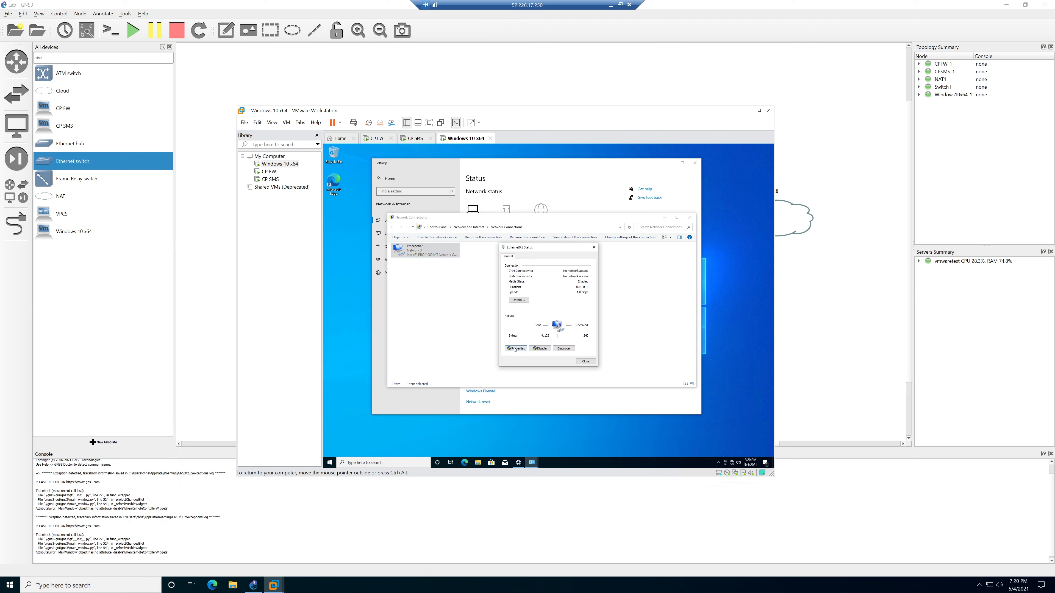
pyautogui.click(516, 349)
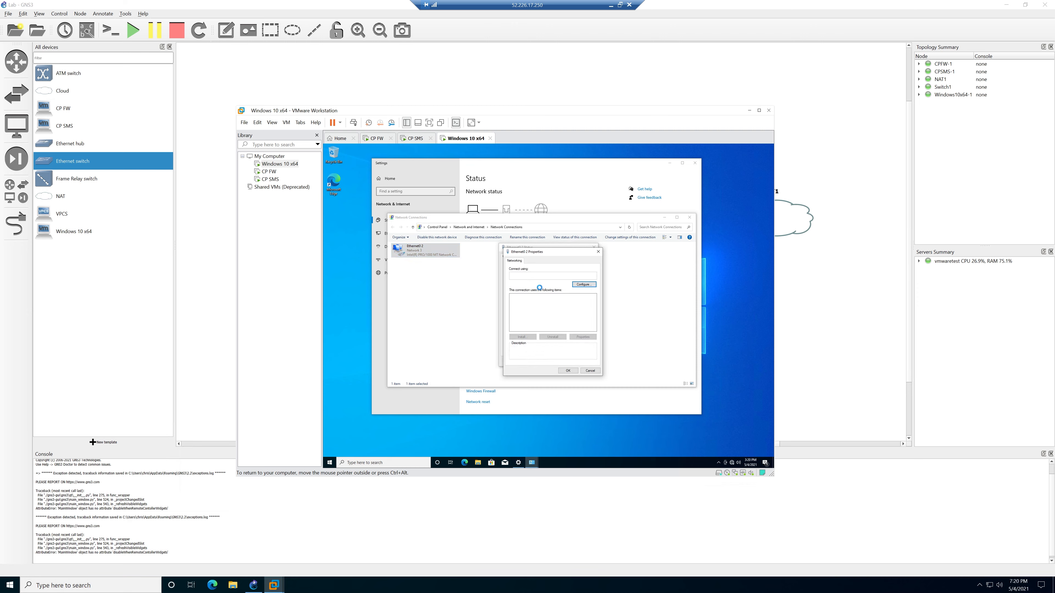
pyautogui.doubleClick(548, 311)
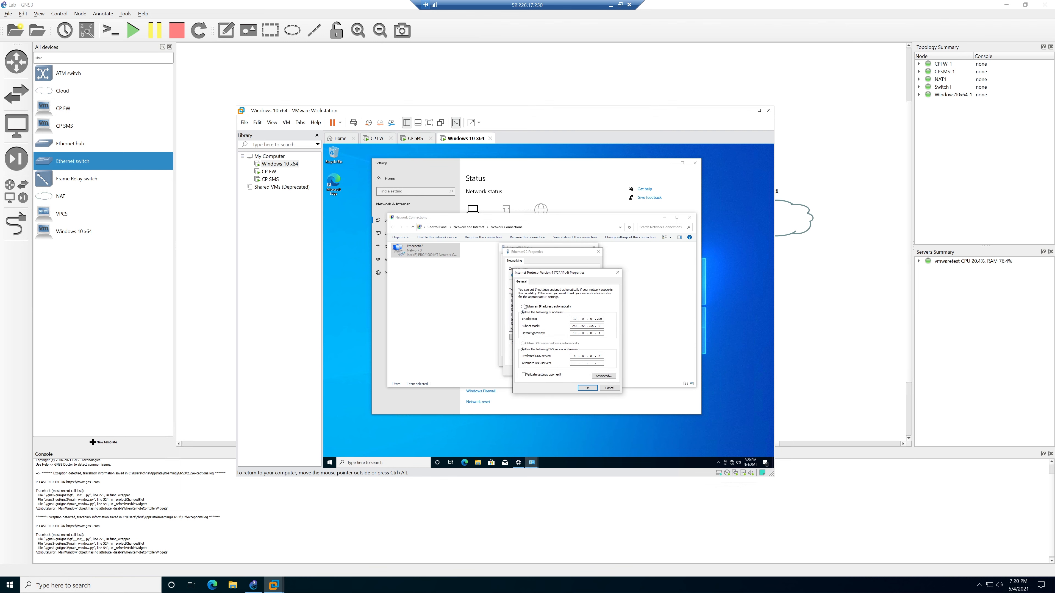
# Enter static 10.0.0.x IPv4 settings, save them, and close the adapter and Network Connections windows.
pyautogui.click(546, 306)
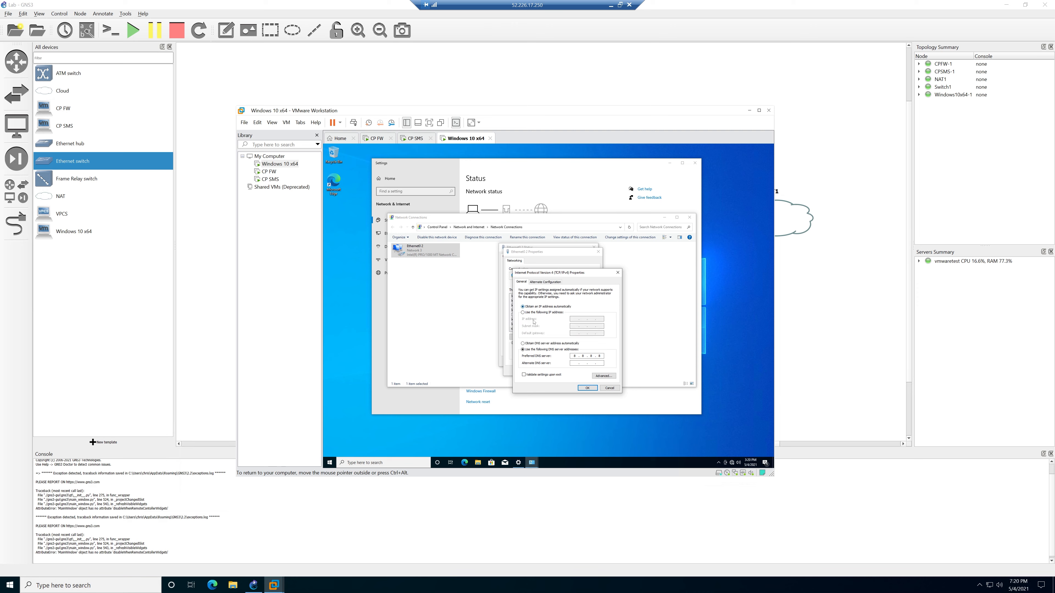
pyautogui.click(546, 312)
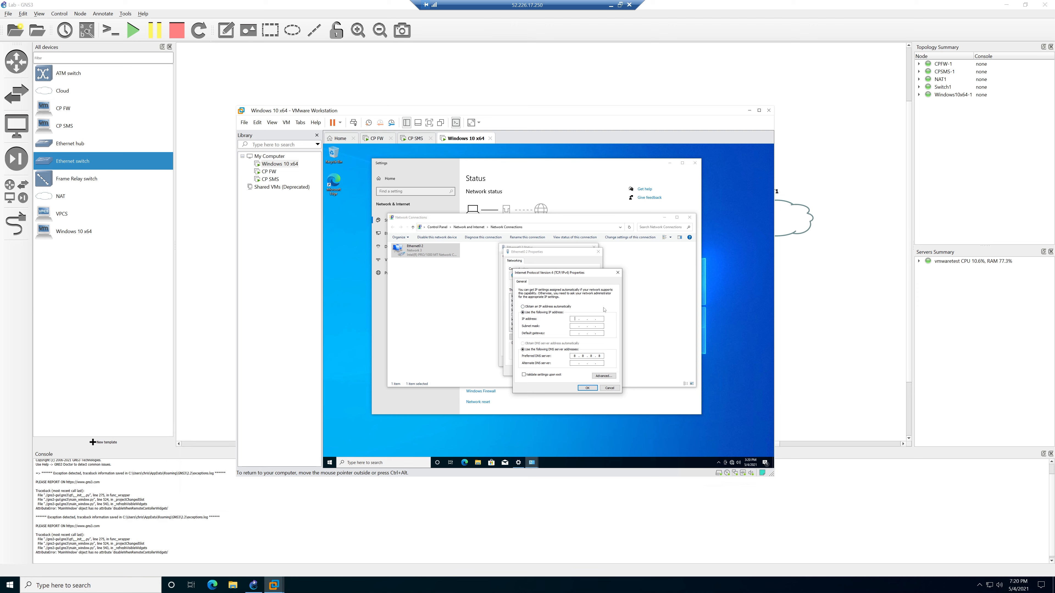
pyautogui.write('10 . 0 . 0')
pyautogui.write('1')
pyautogui.click(587, 388)
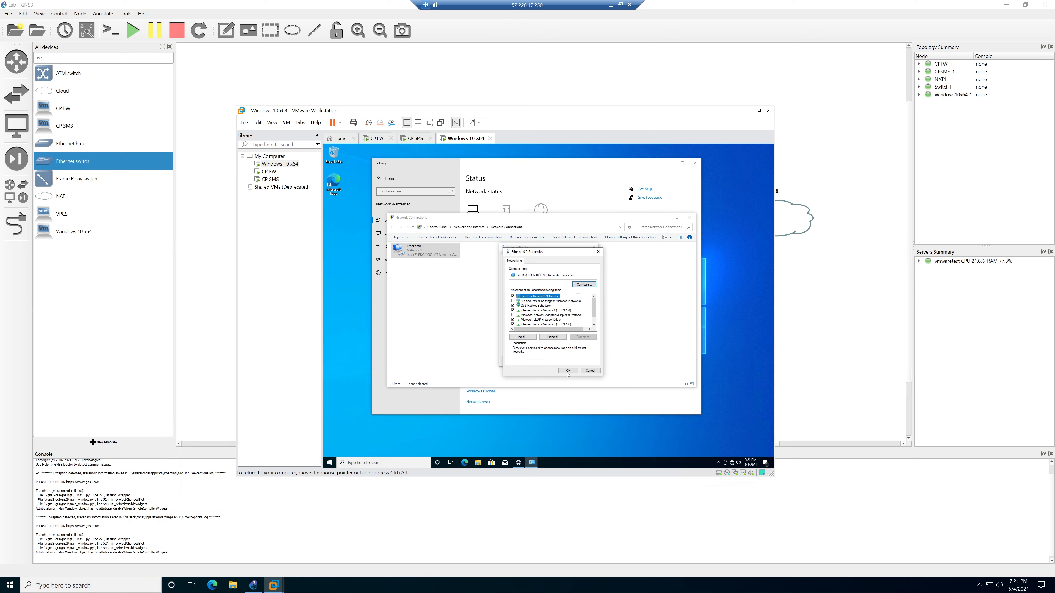
pyautogui.click(567, 371)
pyautogui.click(586, 361)
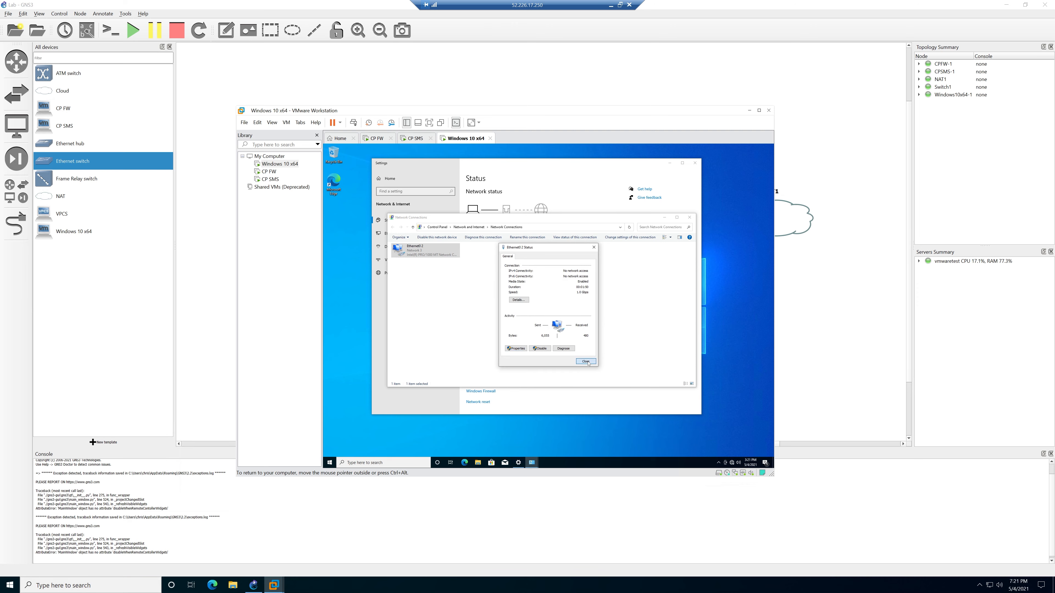
pyautogui.click(690, 218)
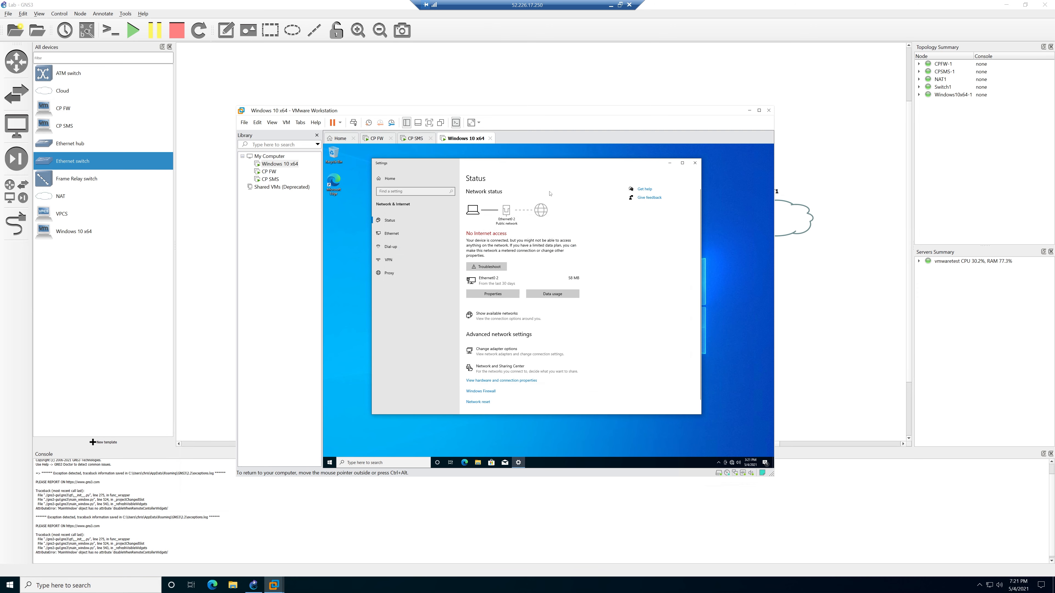
pyautogui.click(696, 164)
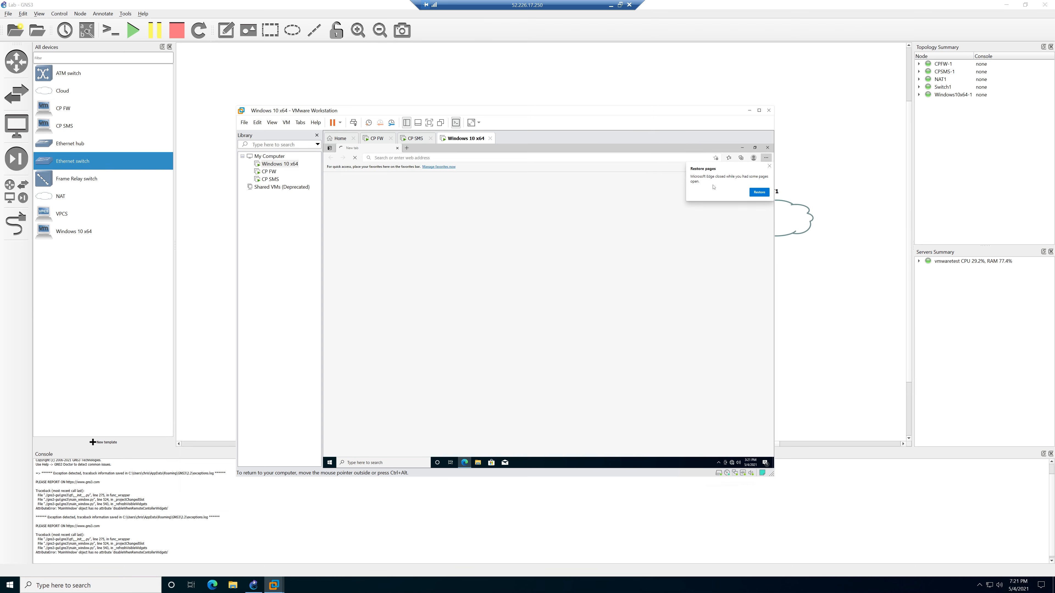
pyautogui.click(769, 167)
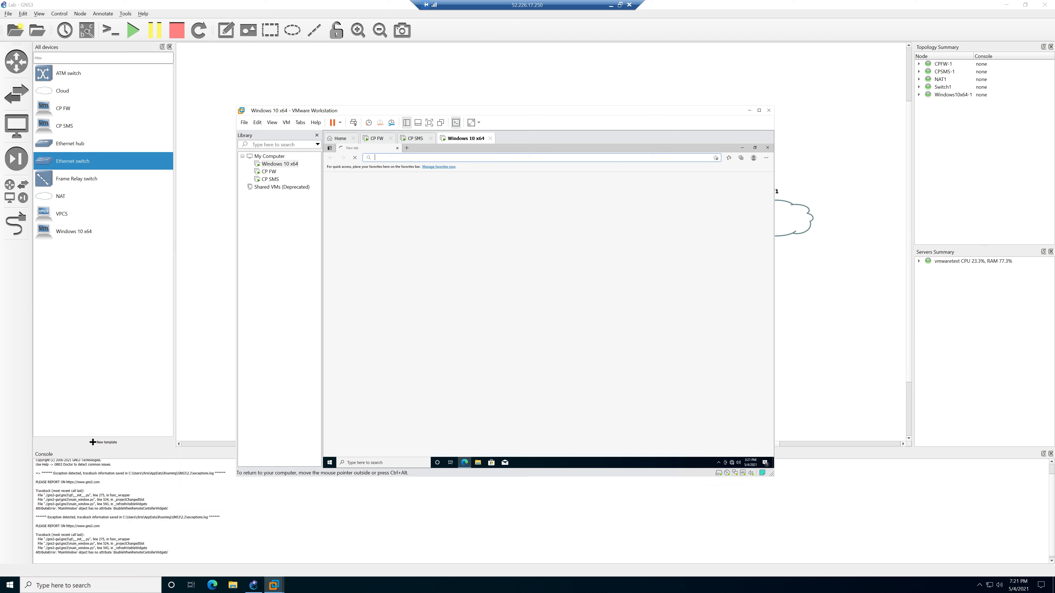
pyautogui.write('https')
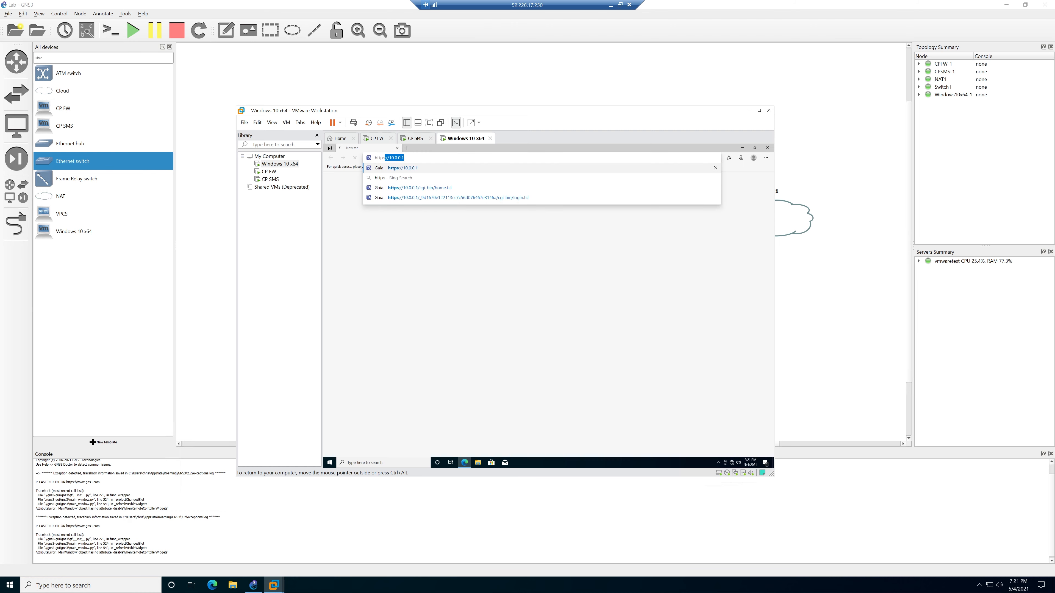
pyautogui.write('://10.0.0.1')
pyautogui.press('Return')
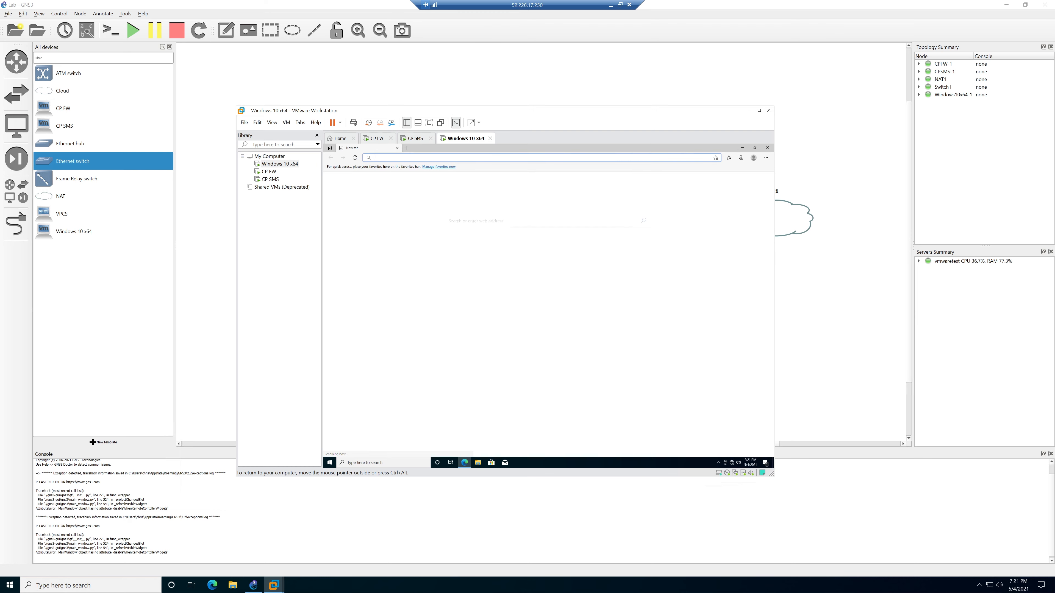
pyautogui.write('https://')
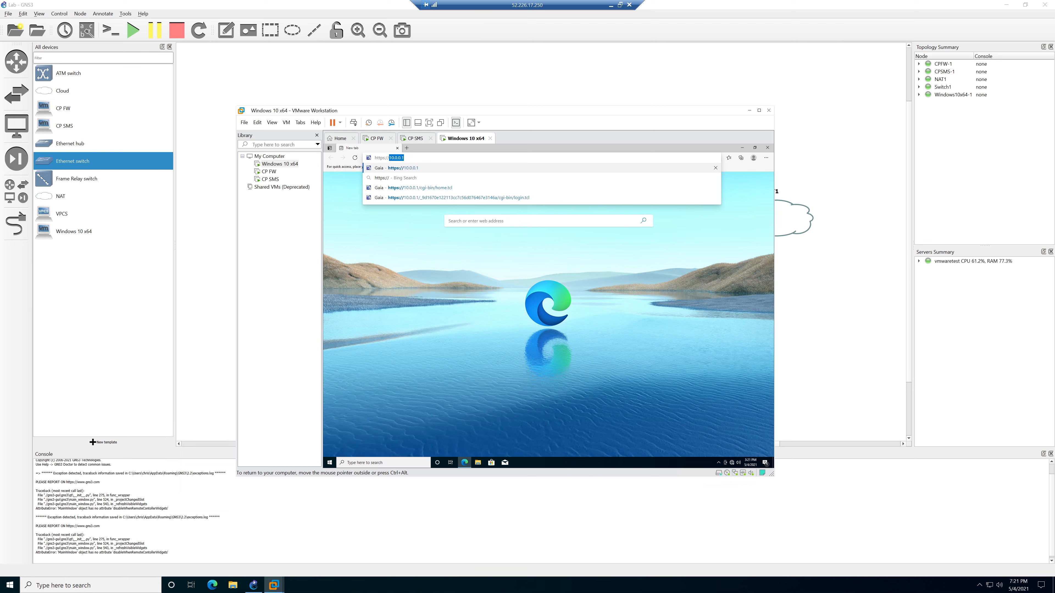
pyautogui.press('Right')
pyautogui.press('Return')
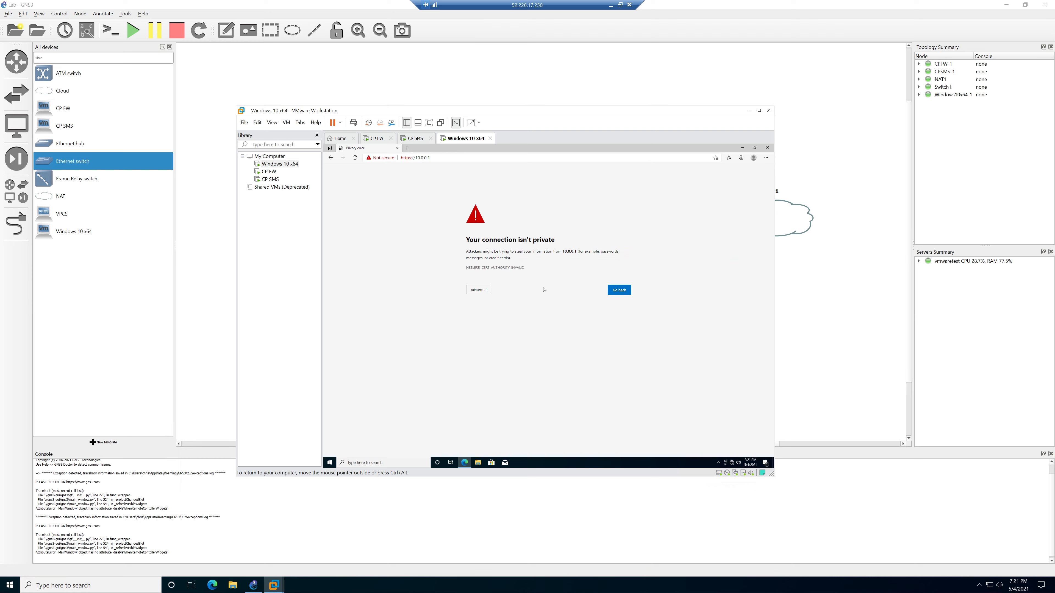
pyautogui.click(478, 290)
pyautogui.click(488, 333)
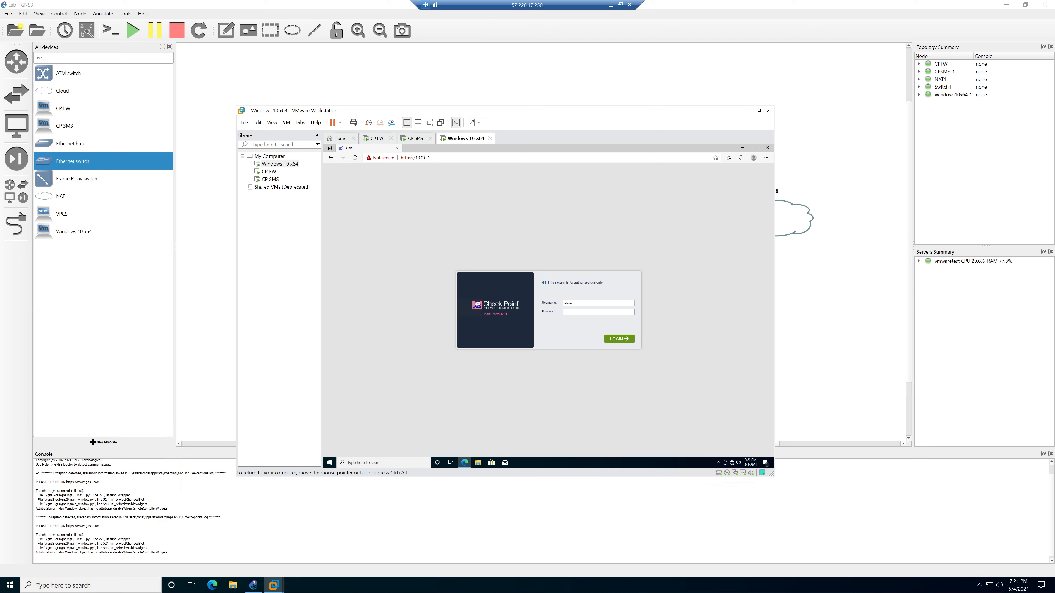
# Log in and advance the wizard, choosing eth0 as the internet connection interface.
pyautogui.click(616, 339)
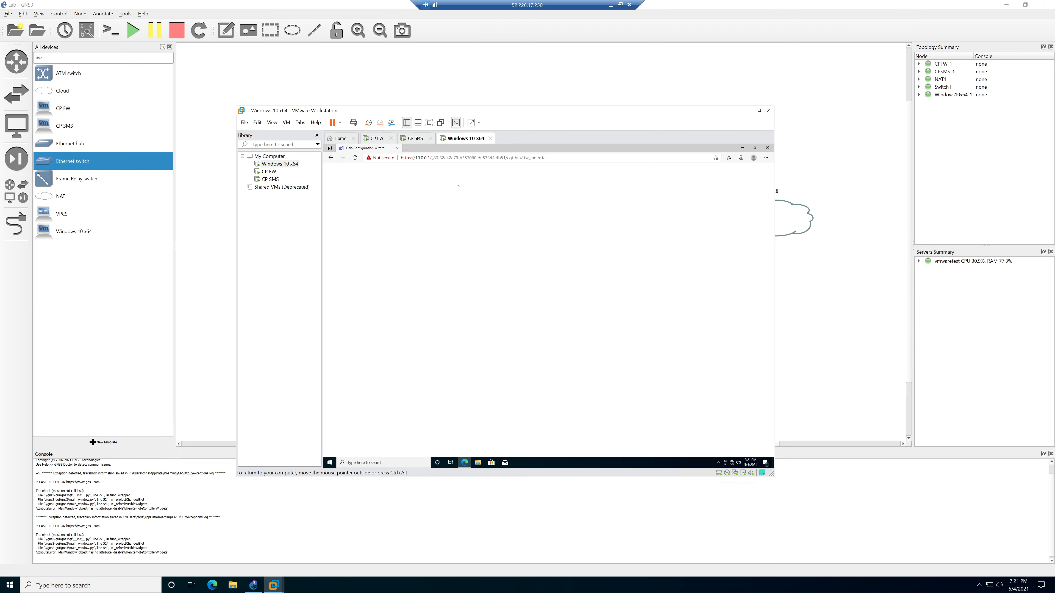
pyautogui.click(589, 364)
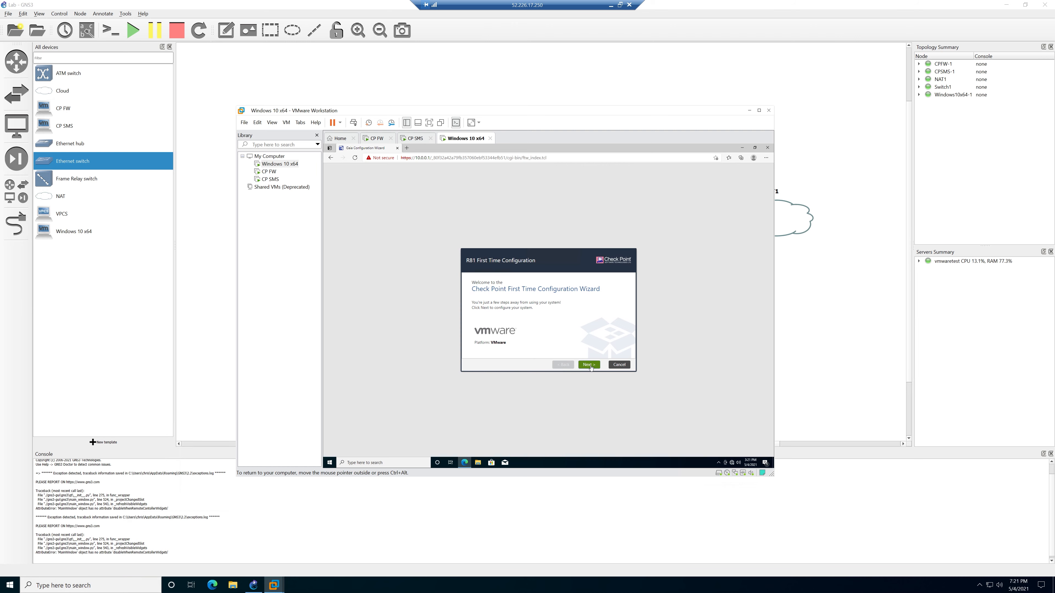
pyautogui.click(588, 365)
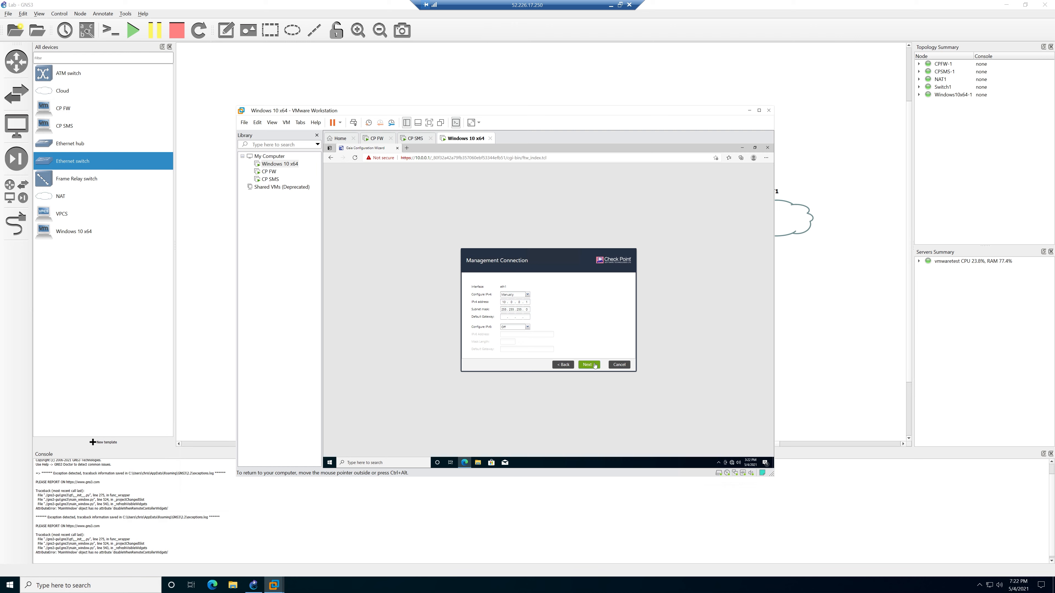
pyautogui.click(589, 365)
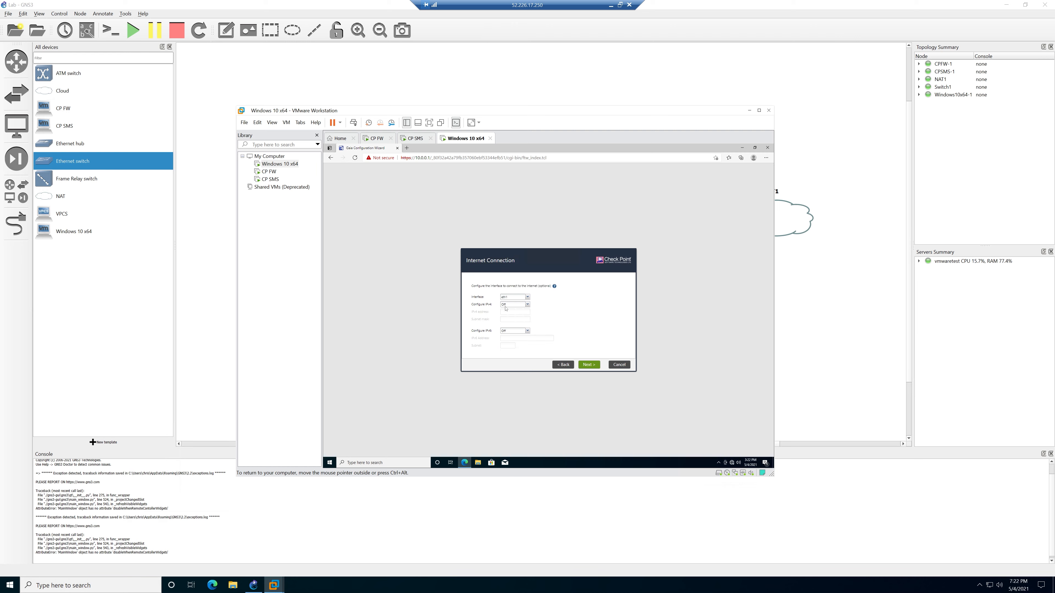
pyautogui.click(527, 297)
pyautogui.click(519, 305)
pyautogui.click(586, 366)
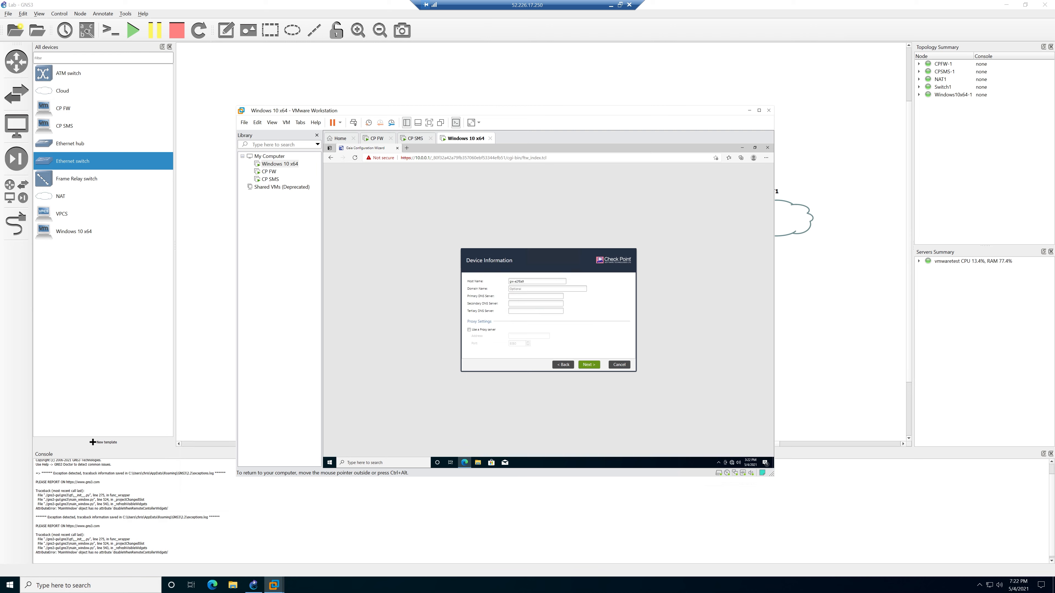
# Rename the host to cc-fw and accept date/time and installation type pages.
pyautogui.moveTo(523, 281); pyautogui.dragTo(501, 284)
pyautogui.write('cc')
pyautogui.write('-fw')
pyautogui.click(585, 366)
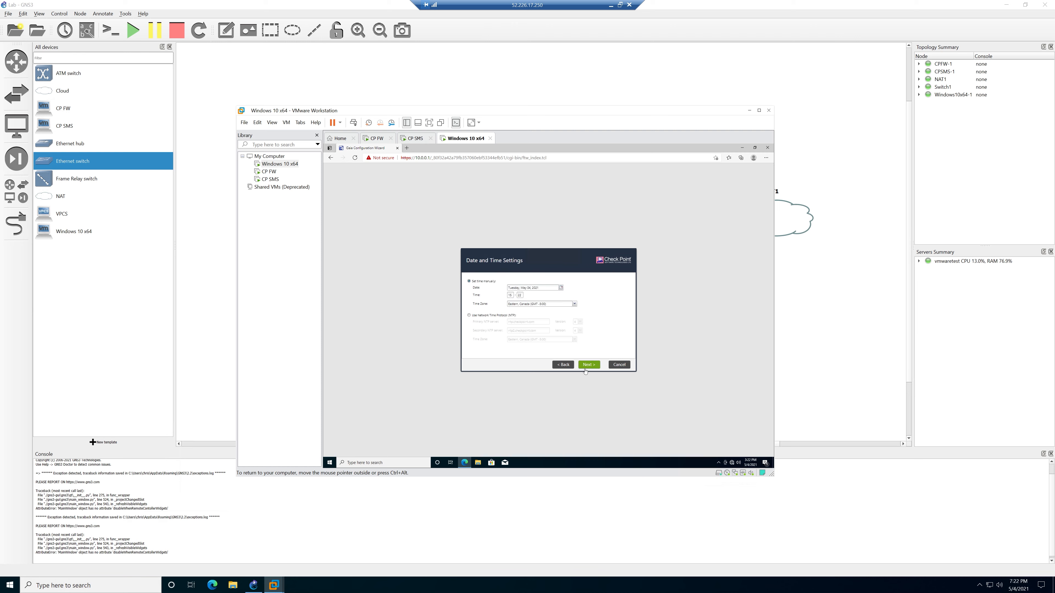
pyautogui.click(594, 364)
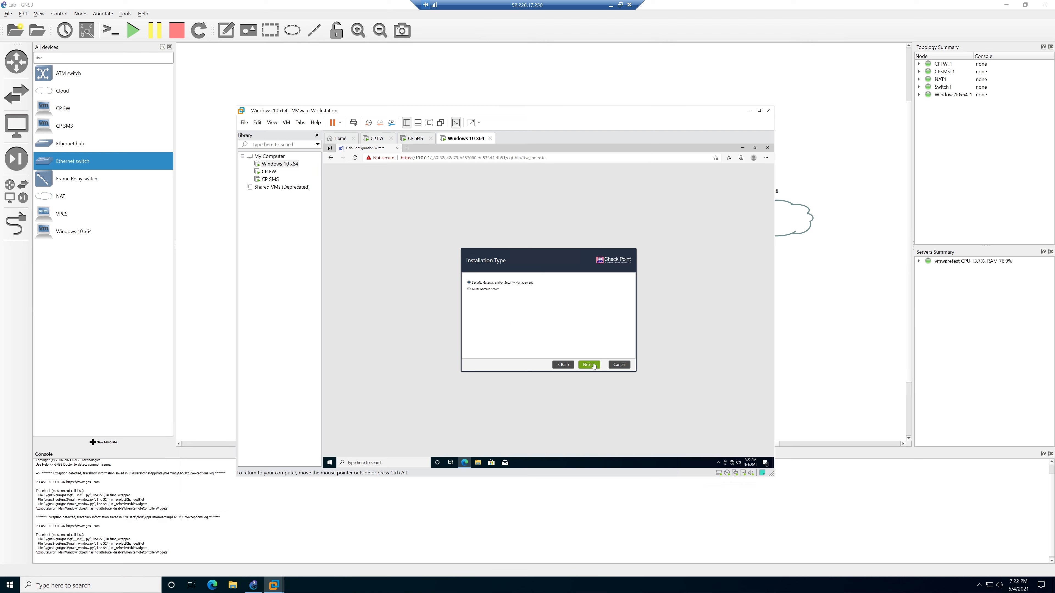
pyautogui.click(593, 364)
# Uncheck Security Management, enter and confirm the activation key, then finish and confirm.
pyautogui.click(483, 296)
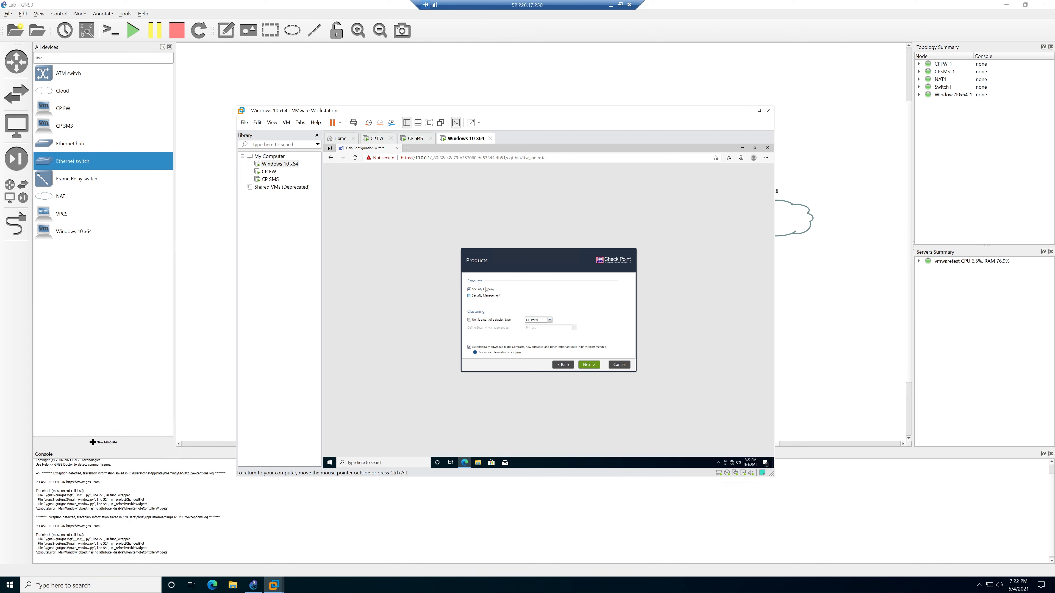
pyautogui.click(587, 365)
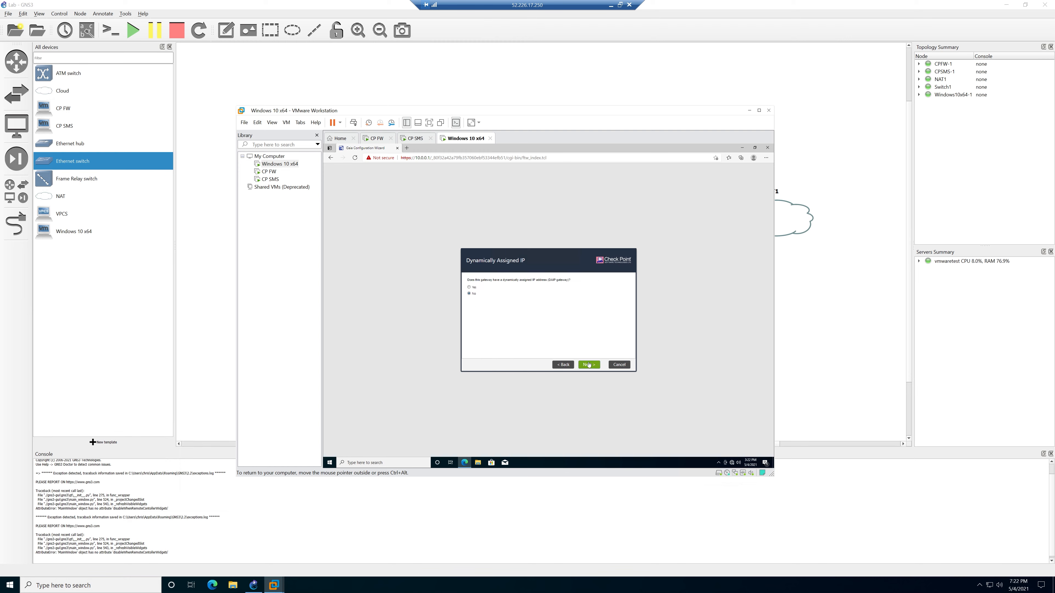
pyautogui.click(588, 366)
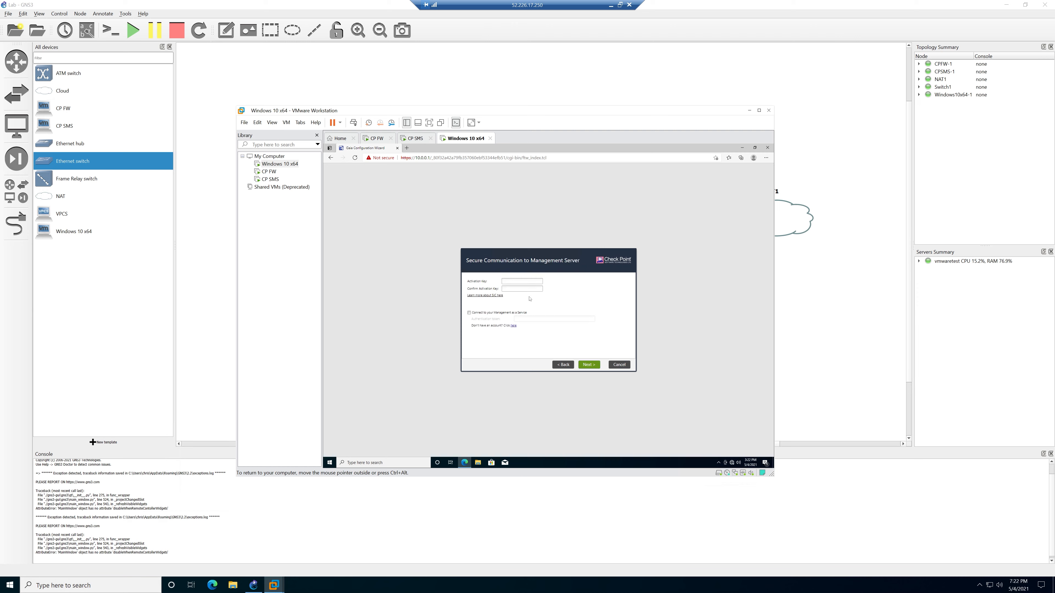
pyautogui.write('vpn123')
pyautogui.press('Tab')
pyautogui.write('vpn123')
pyautogui.click(589, 366)
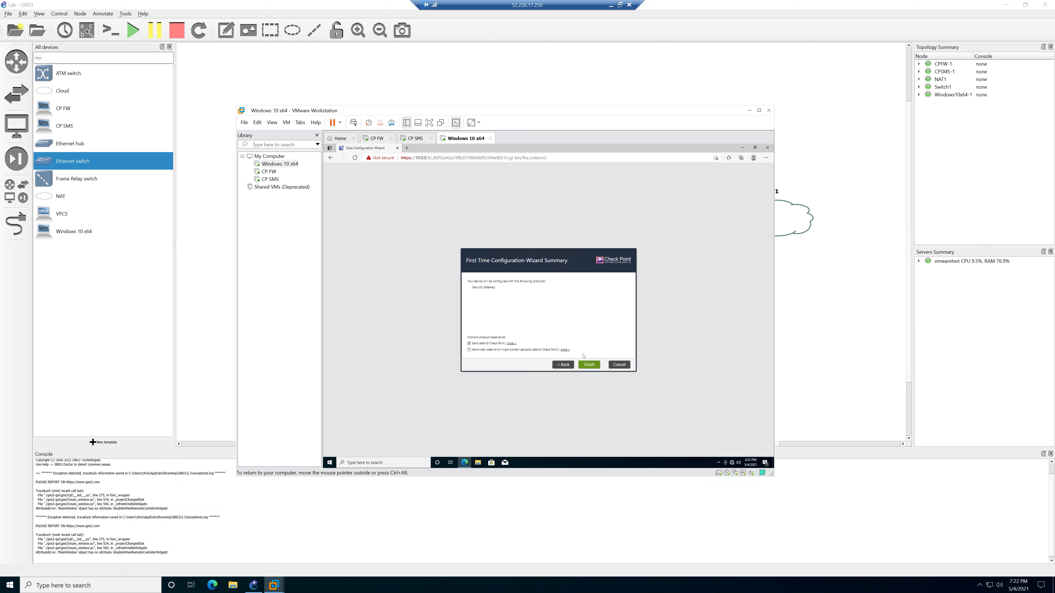
pyautogui.click(589, 364)
pyautogui.click(537, 322)
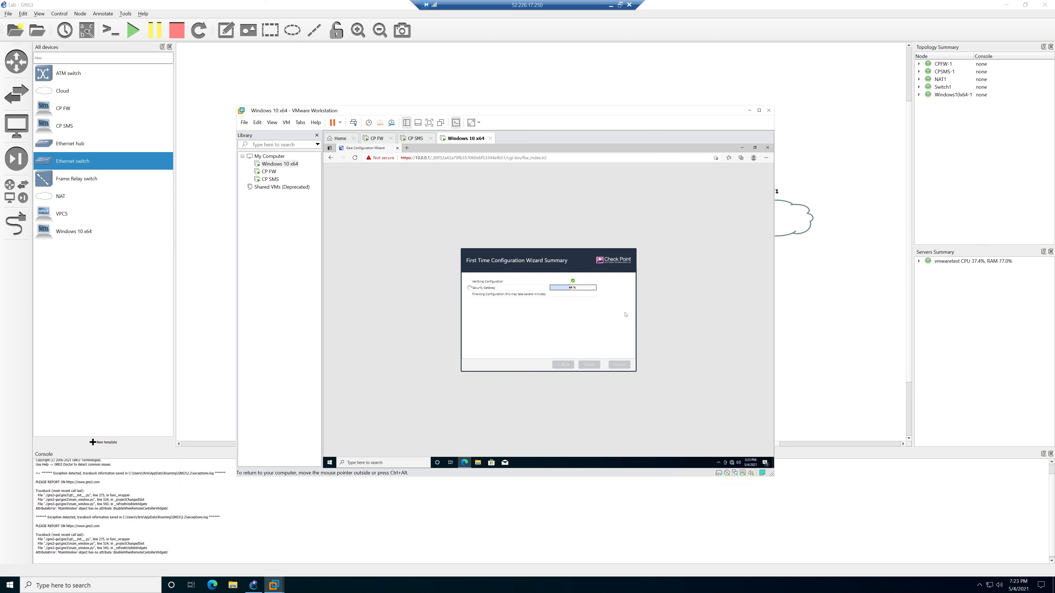
pyautogui.click(406, 148)
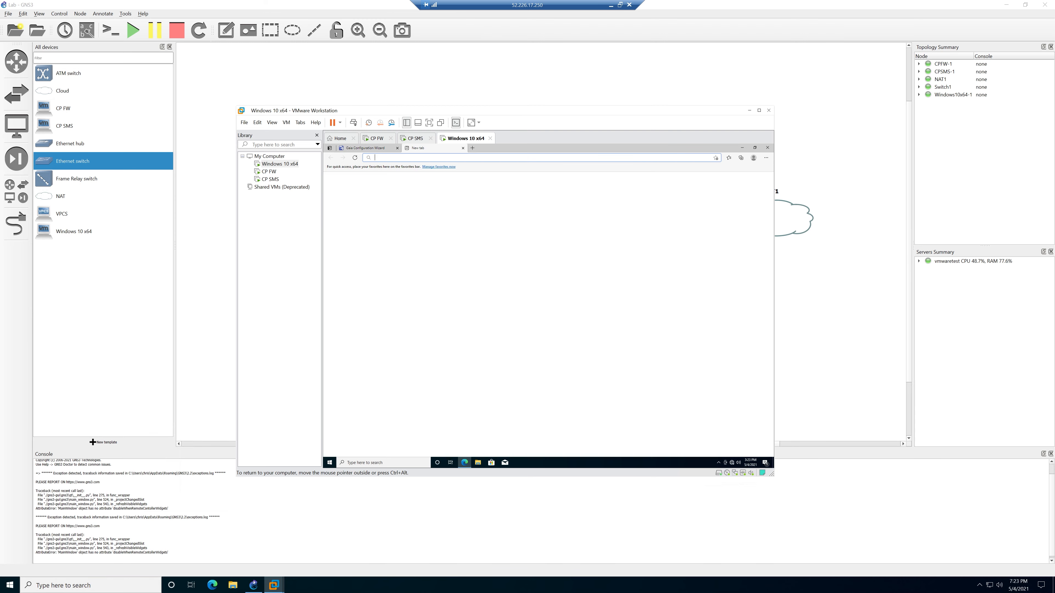
pyautogui.write('https://10.0.0.')
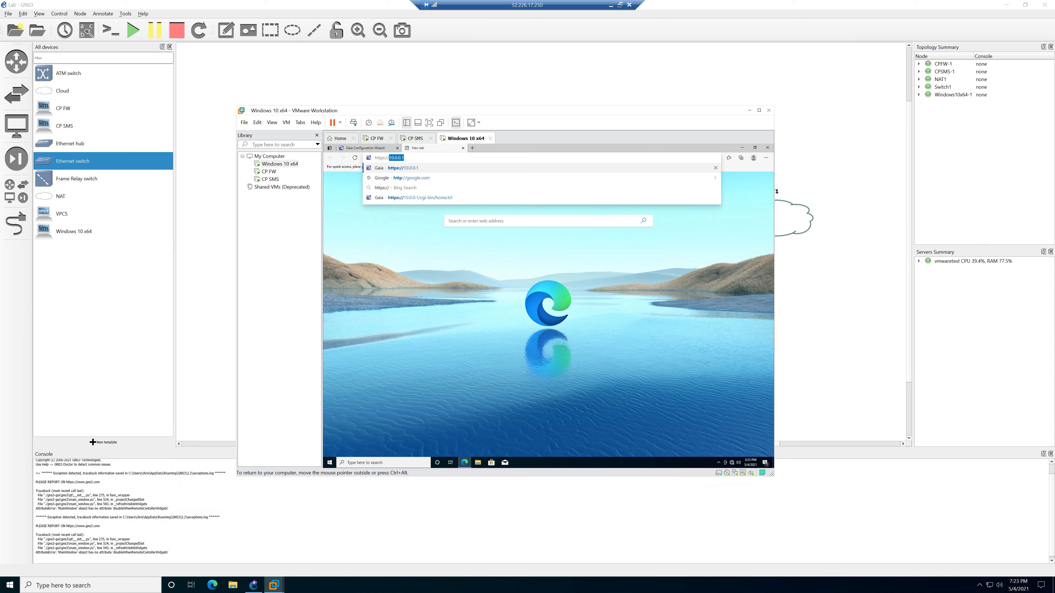
pyautogui.write('1')
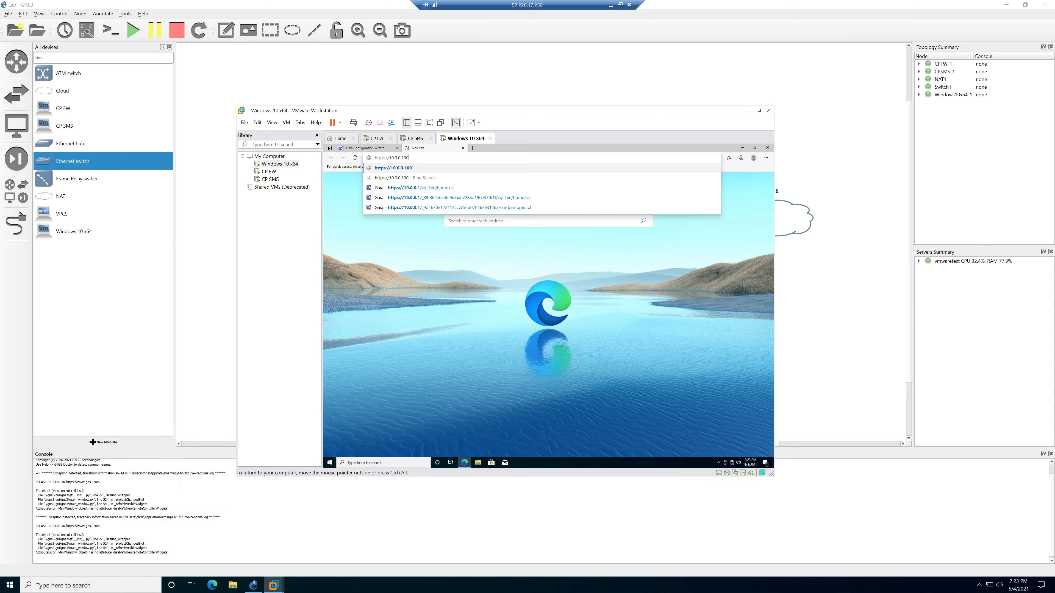
pyautogui.press('Return')
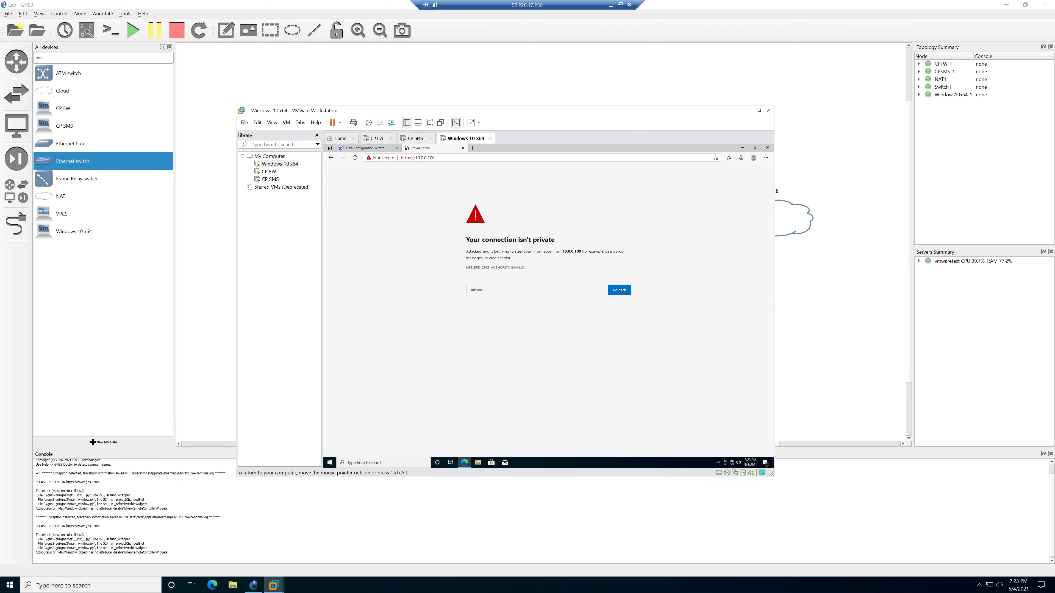
pyautogui.click(478, 290)
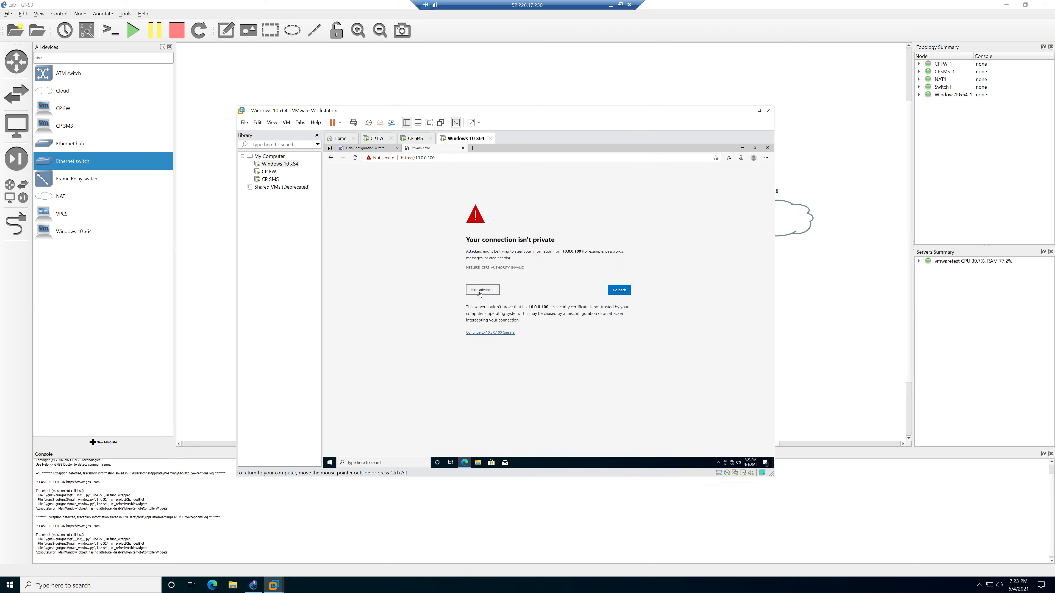
pyautogui.click(493, 333)
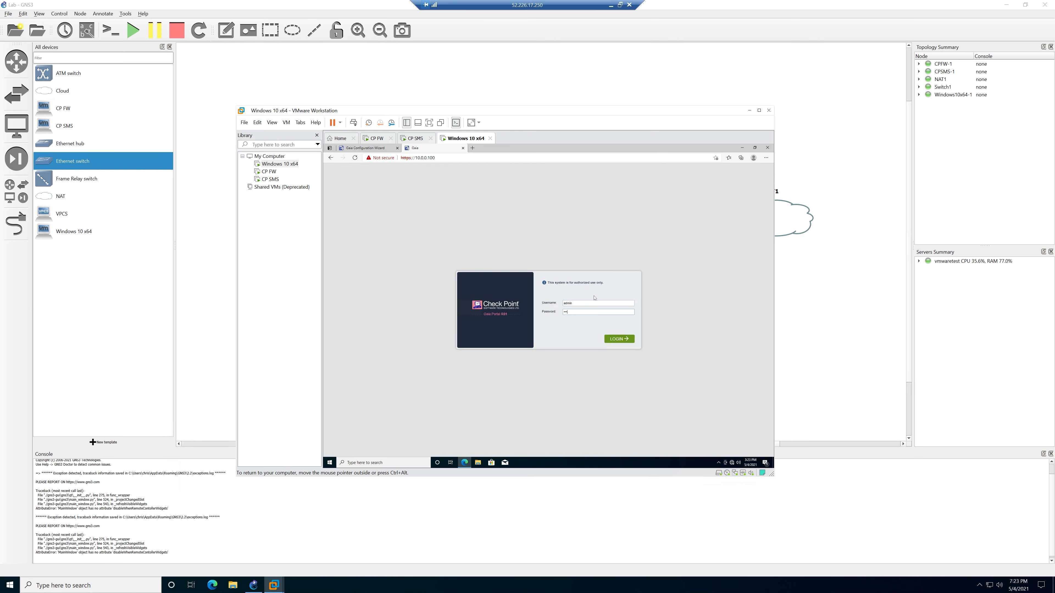
pyautogui.press('Return')
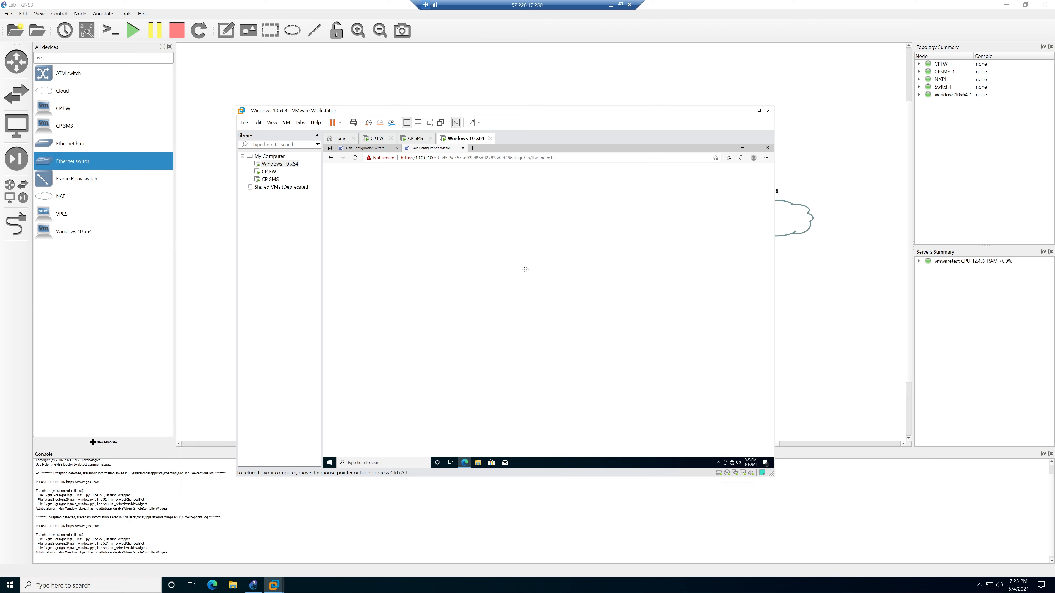
# Advance the CP SMS wizard, setting the host name to cp-sm8.8 and accepting date/time.
pyautogui.click(587, 364)
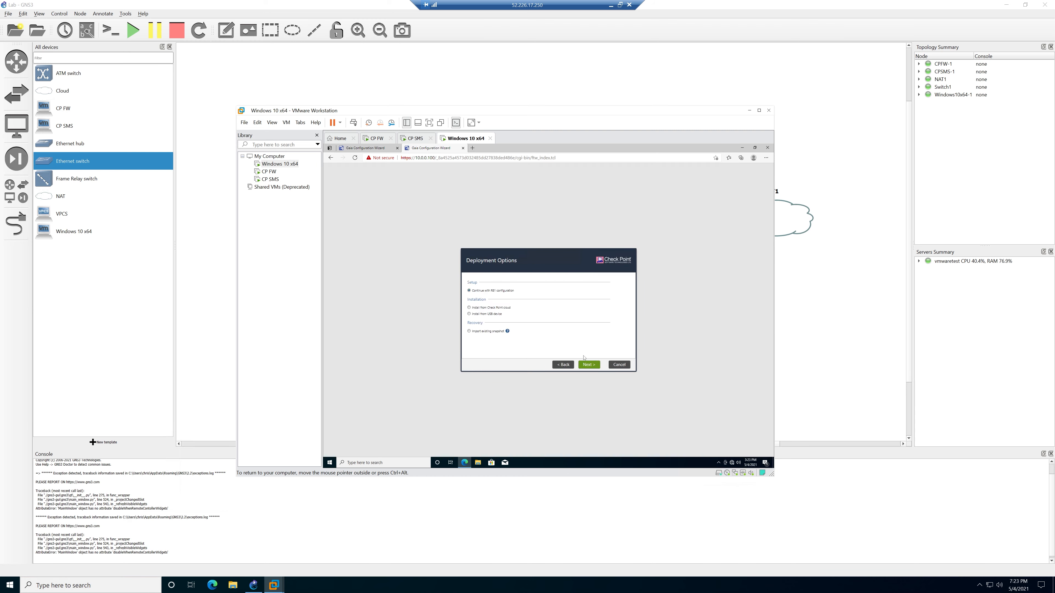
pyautogui.click(594, 366)
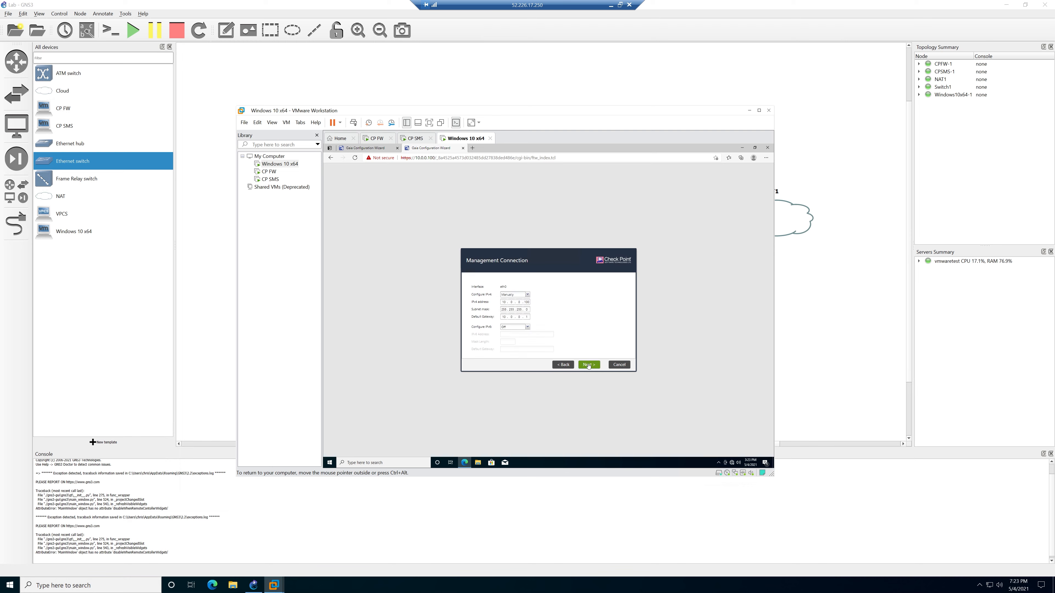
pyautogui.click(588, 366)
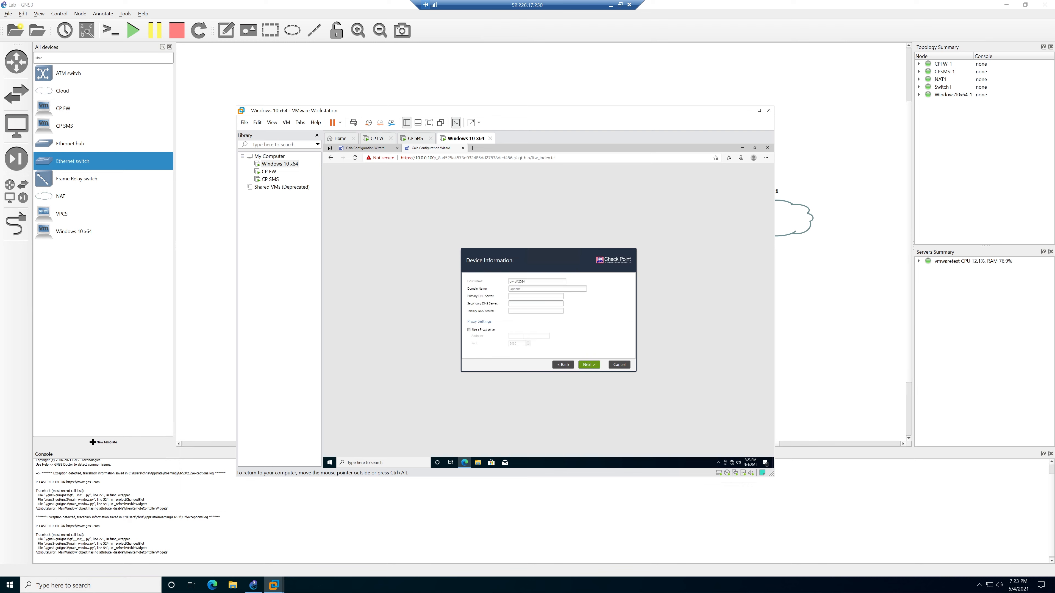
pyautogui.moveTo(528, 282); pyautogui.dragTo(494, 282)
pyautogui.write('cp-sm')
pyautogui.write('8.8.8.8')
pyautogui.click(589, 365)
pyautogui.click(595, 366)
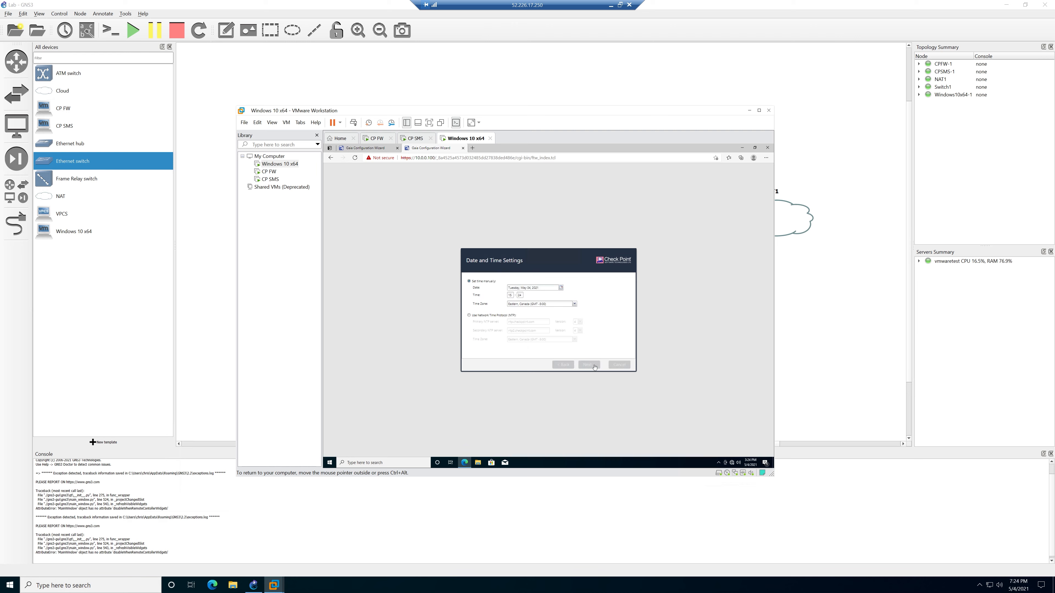
# Accept the Products, Administrator and GUI Clients pages, then finish and confirm the configuration.
pyautogui.click(595, 366)
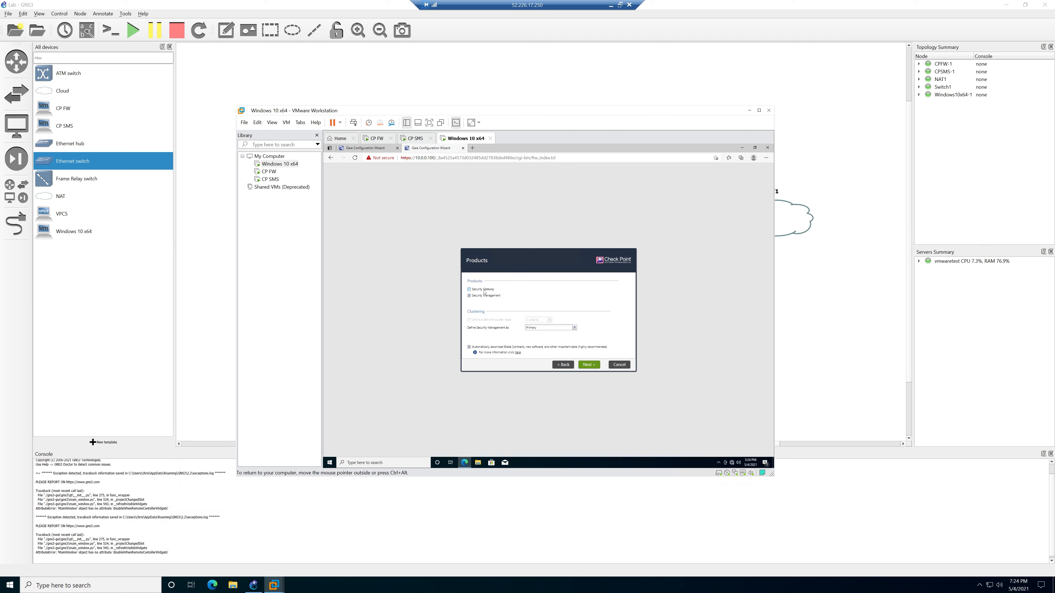
pyautogui.click(591, 365)
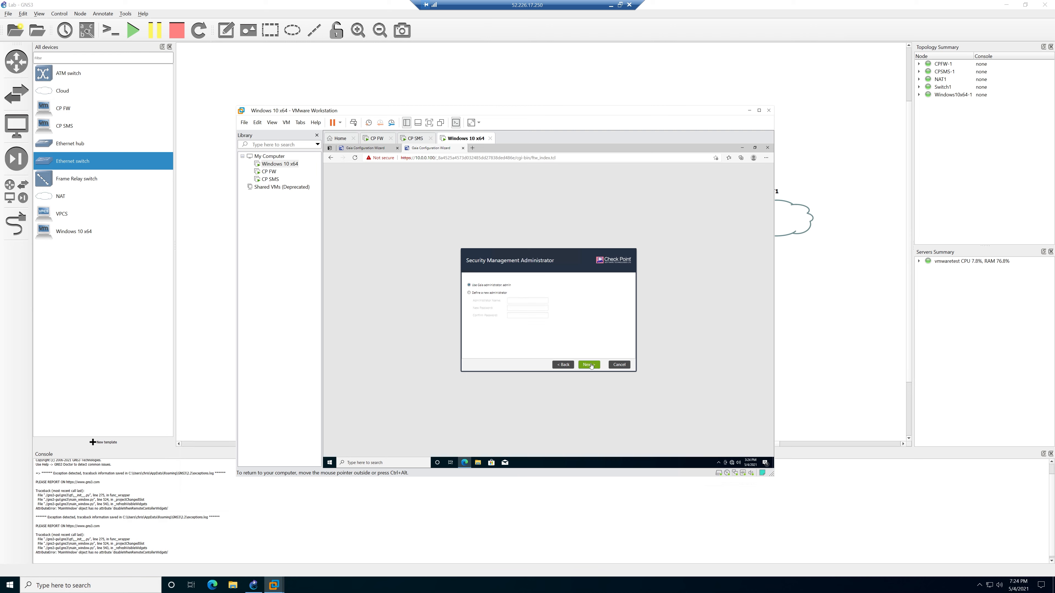
pyautogui.click(590, 366)
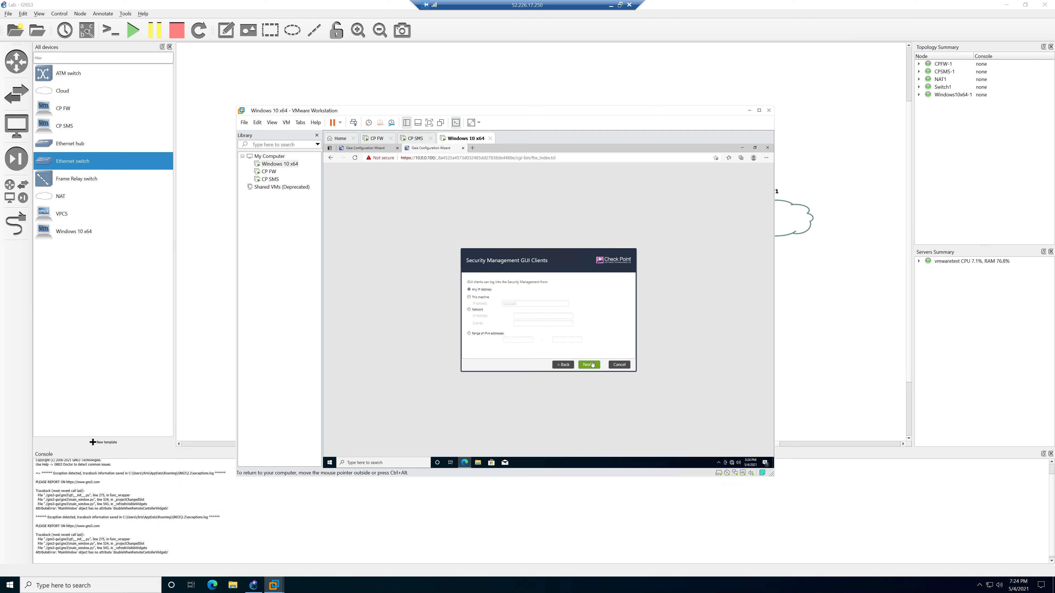
pyautogui.click(592, 365)
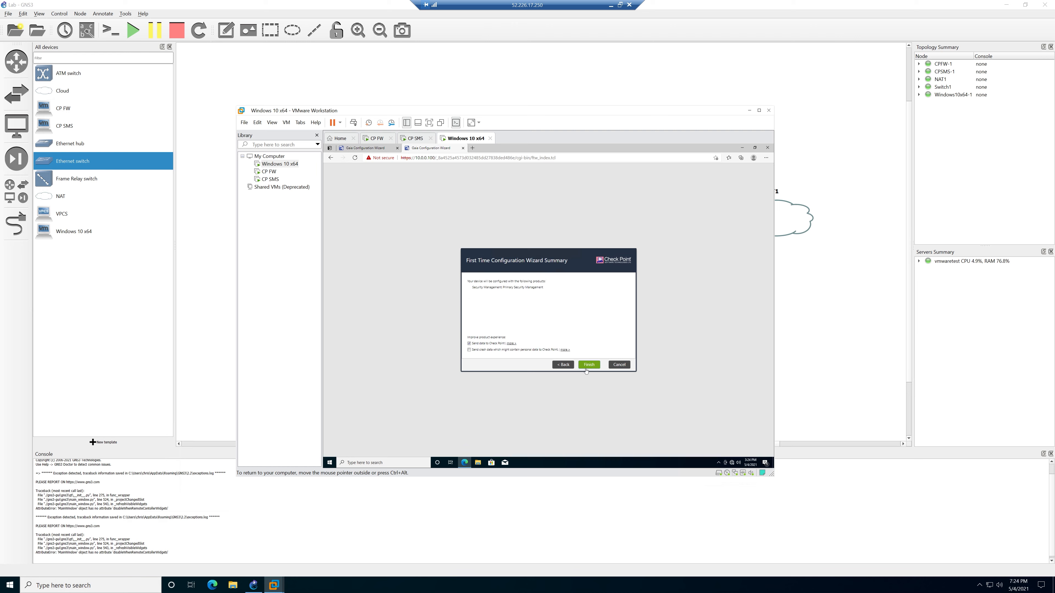
pyautogui.click(587, 366)
pyautogui.click(537, 323)
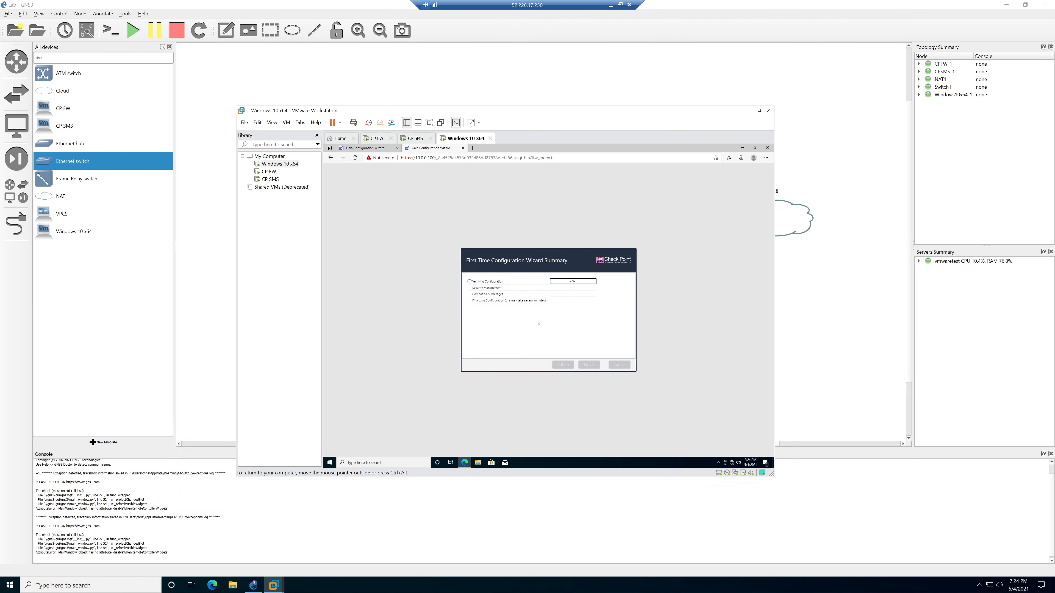
pyautogui.click(365, 149)
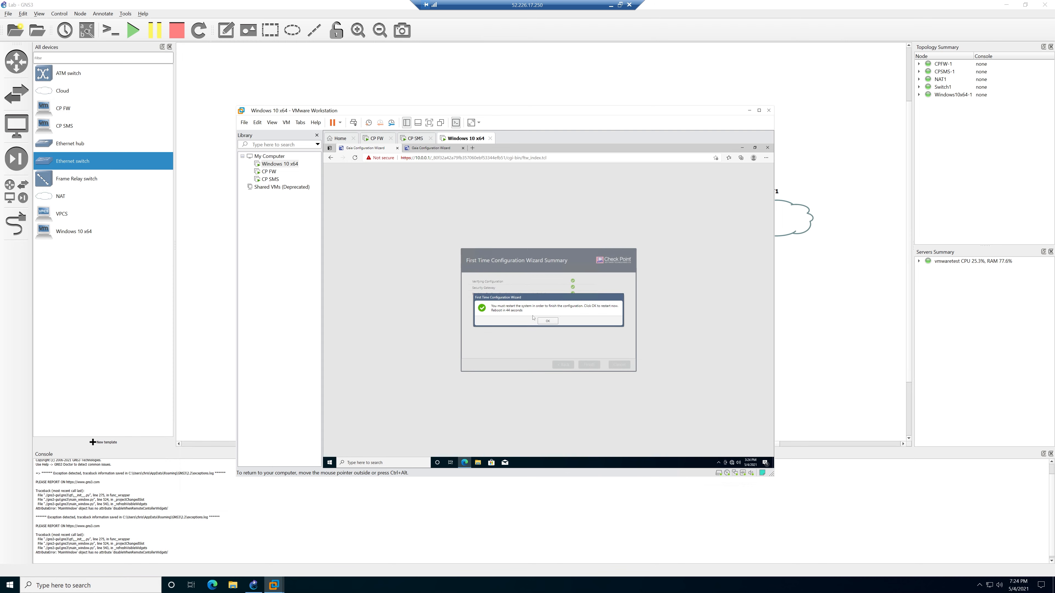
# Confirm the 10.0.0.1 gateway's restart, then open a fresh Microsoft Edge window on the host.
pyautogui.click(549, 322)
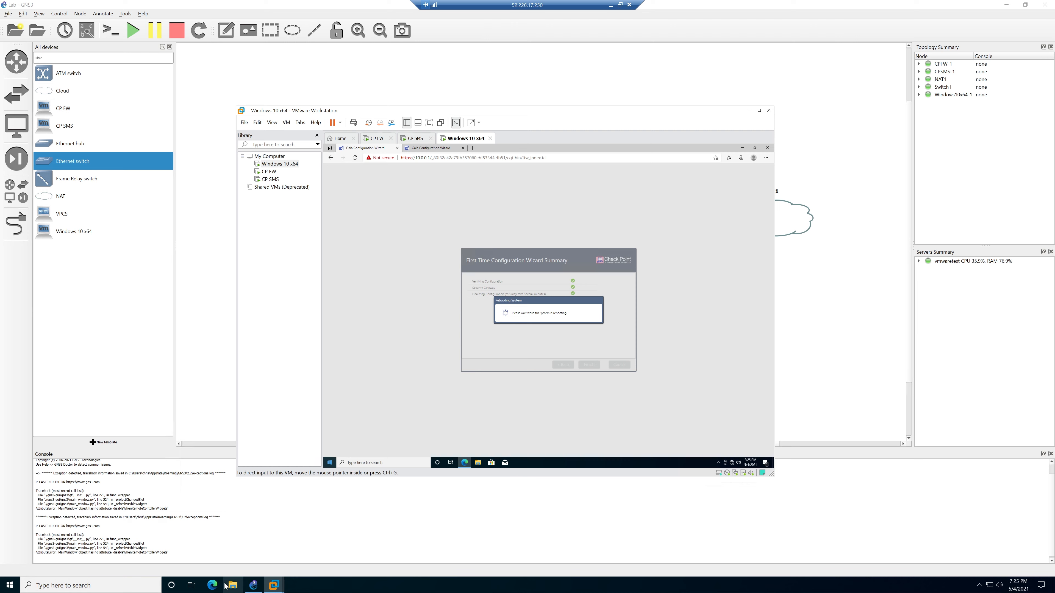
pyautogui.click(216, 585)
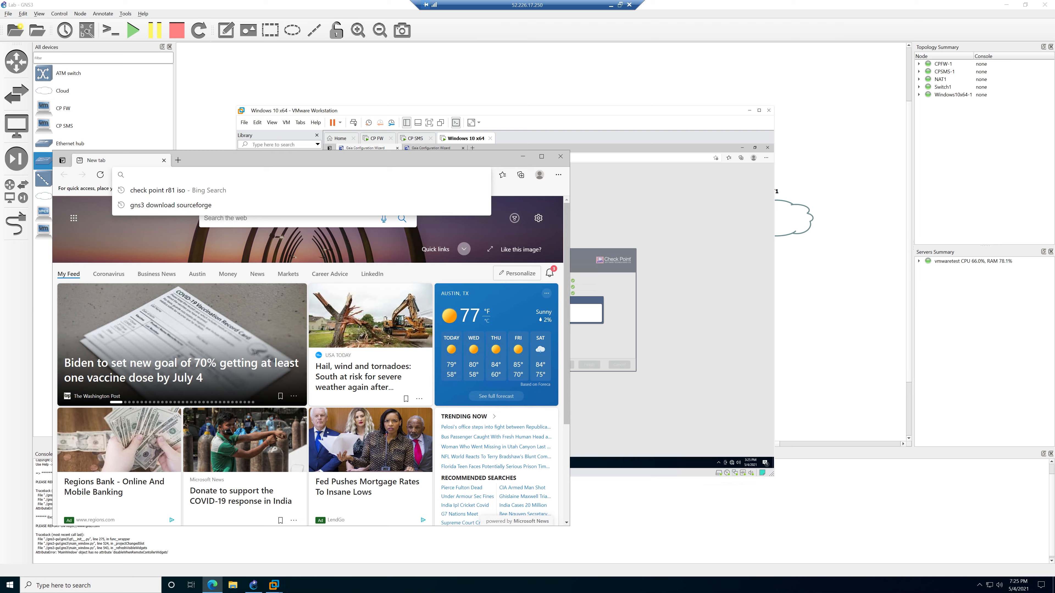
# Search 'check point r81 smartconsole' and open the R81 SmartConsole for Windows result.
pyautogui.write('check point r81 ')
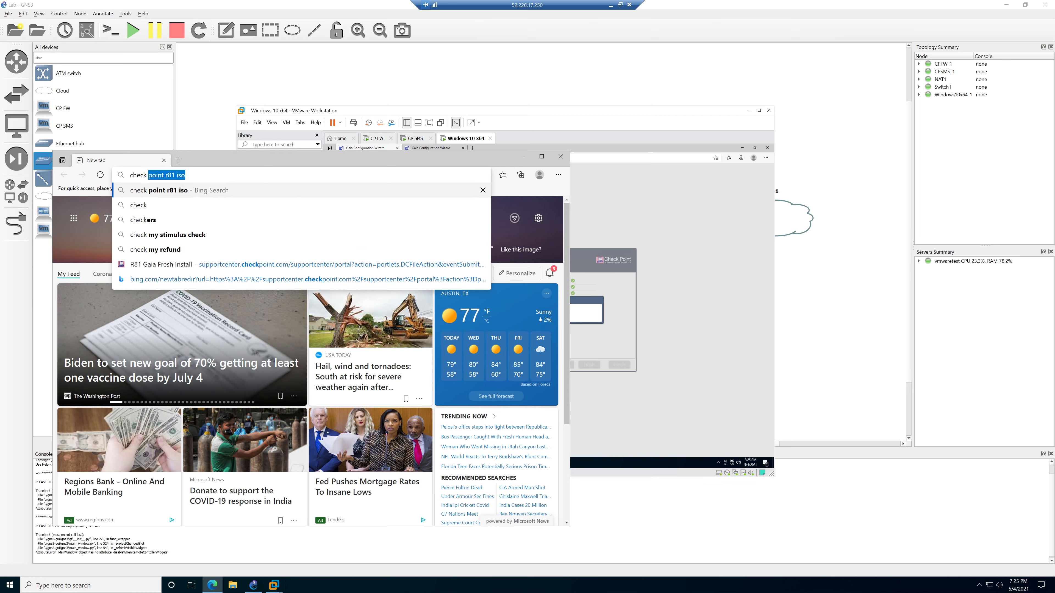
pyautogui.write('smartconsole')
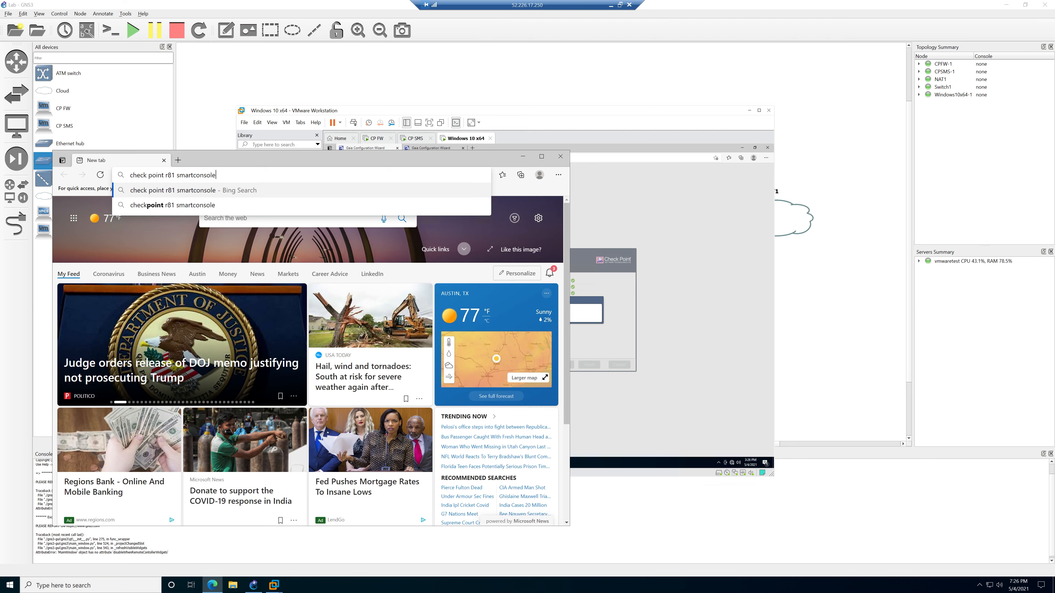
pyautogui.press('Return')
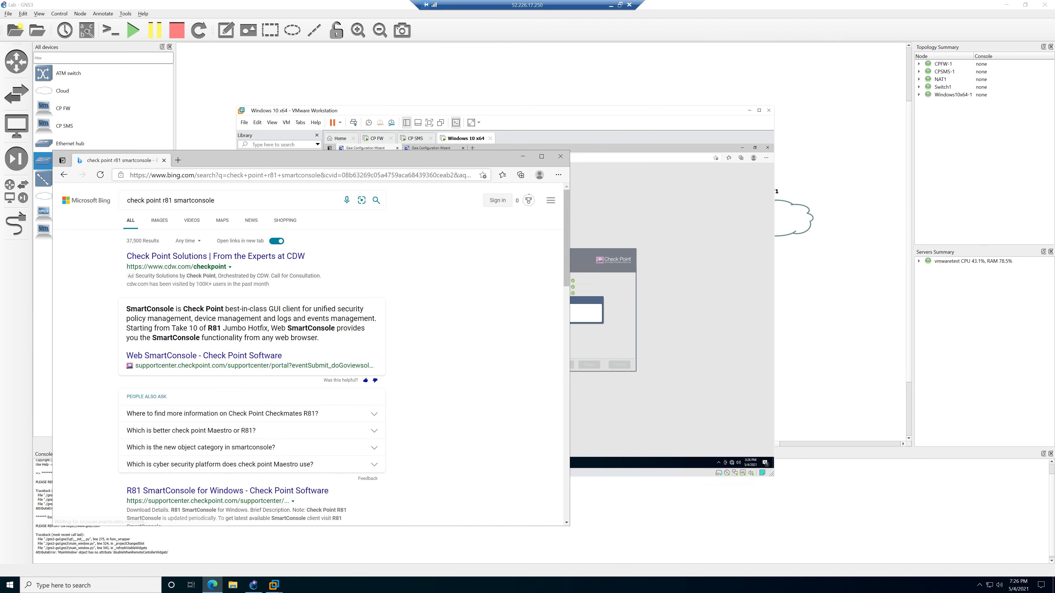
pyautogui.scroll(-3, 206, 288)
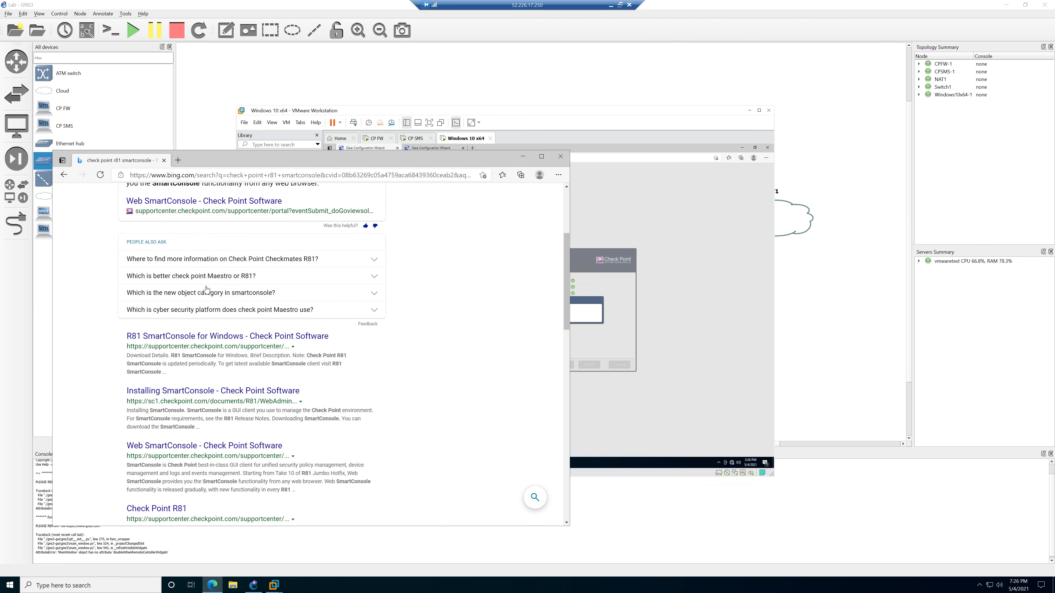
pyautogui.click(205, 337)
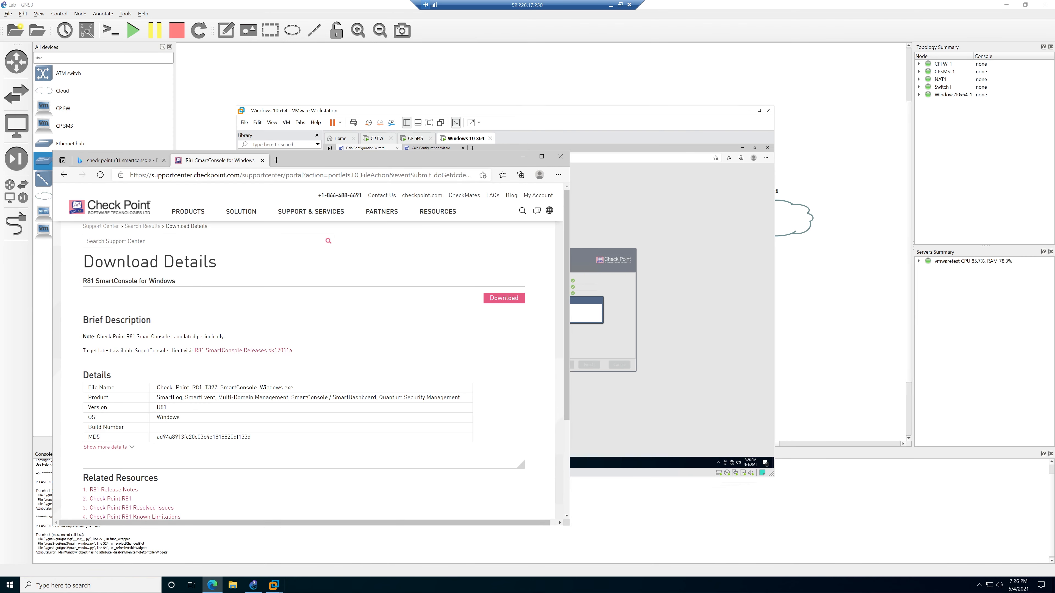
# Follow sk170116 to the Build 550 page and start downloading the B550 EXE installer.
pyautogui.scroll(-1, 152, 360)
pyautogui.scroll(1, 255, 372)
pyautogui.click(241, 351)
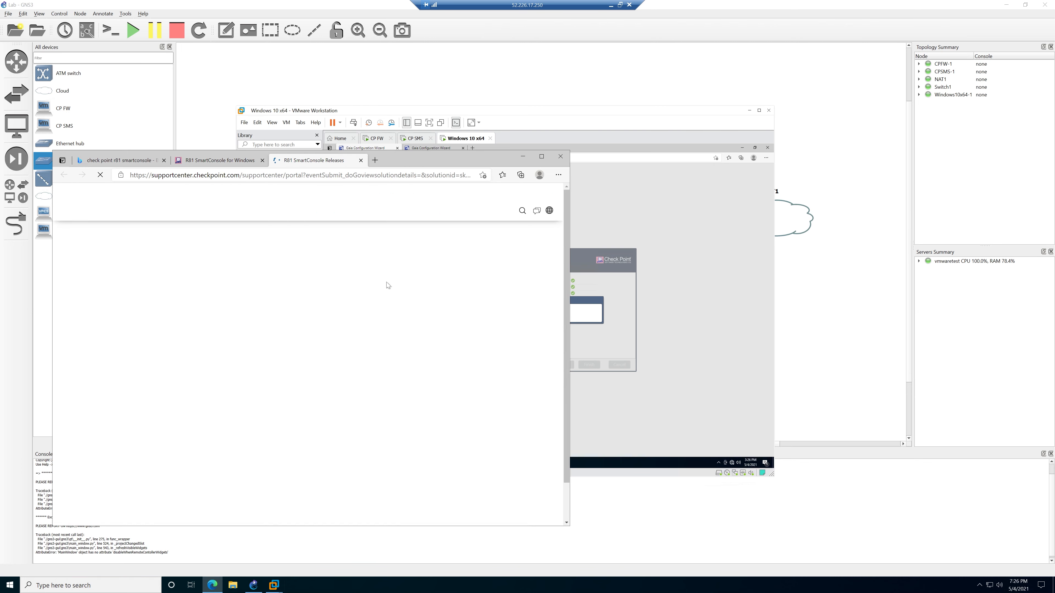
pyautogui.scroll(-8, 312, 301)
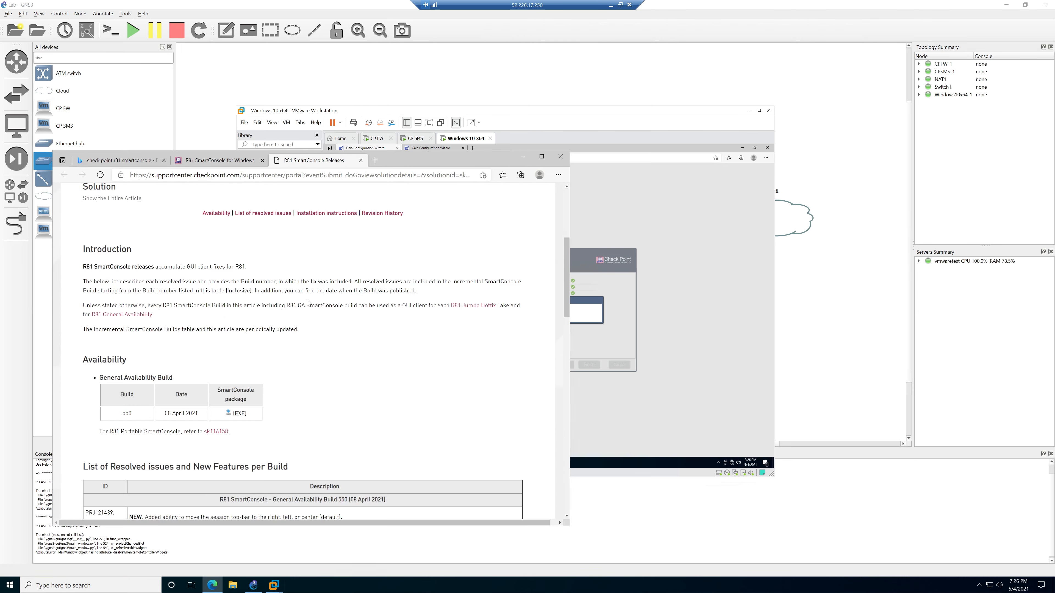
pyautogui.scroll(1, 307, 300)
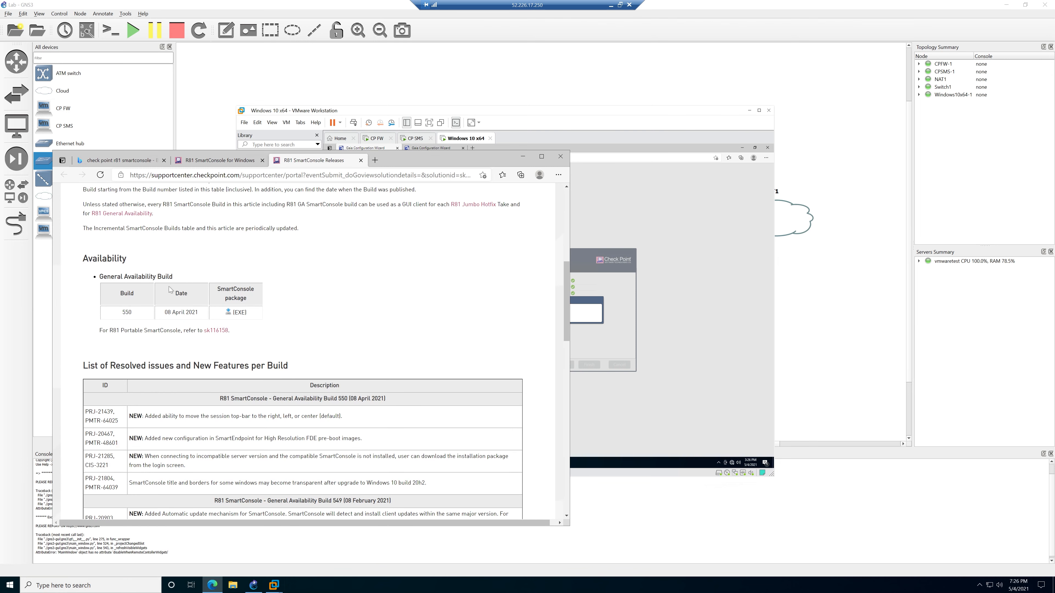
pyautogui.click(232, 312)
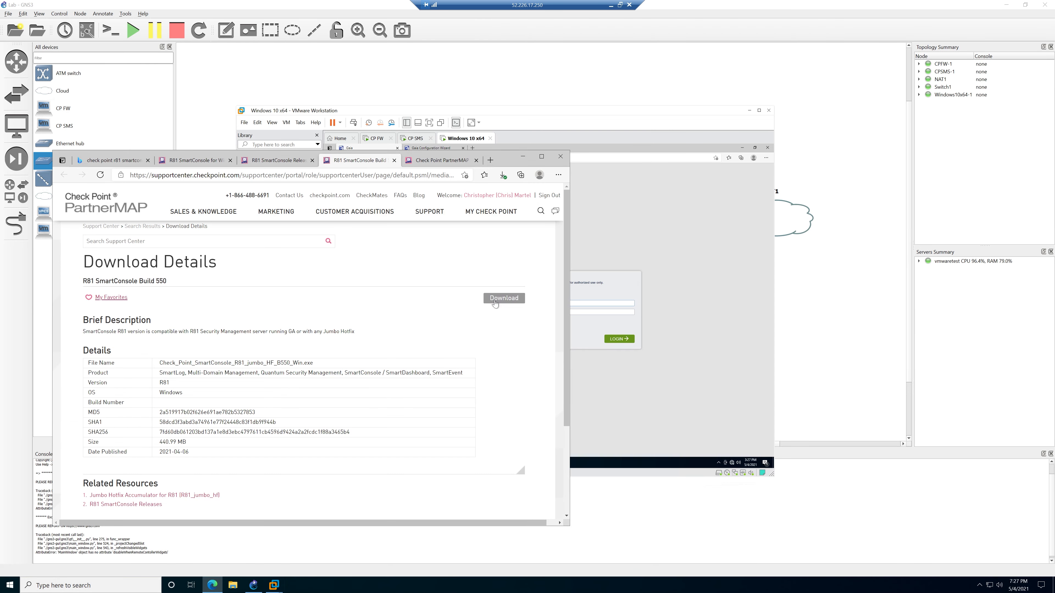
pyautogui.click(495, 299)
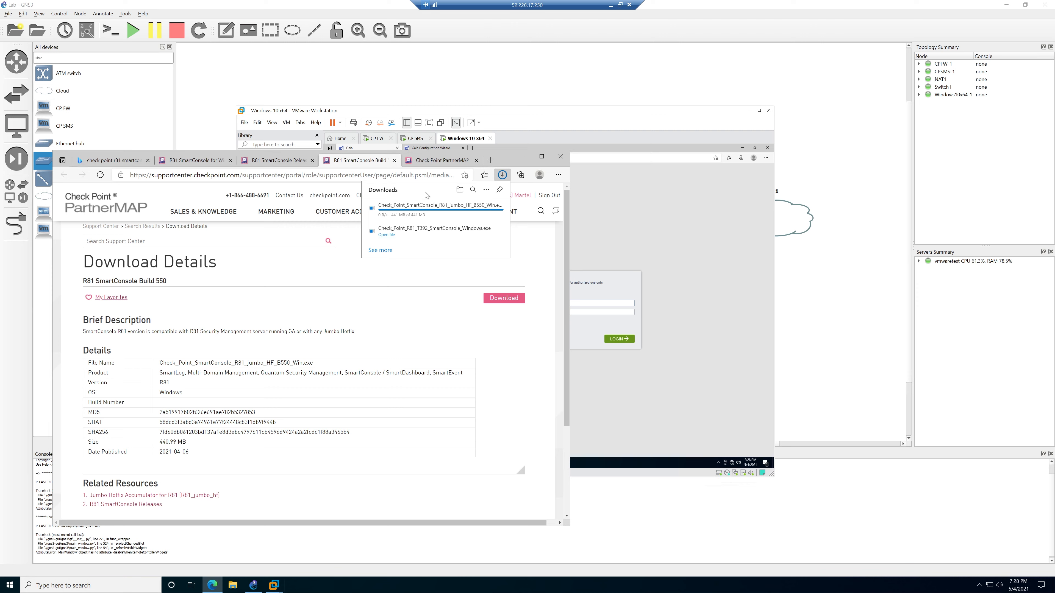
# Open the finished SmartConsole B550 installer and show it in its Downloads folder.
pyautogui.click(387, 211)
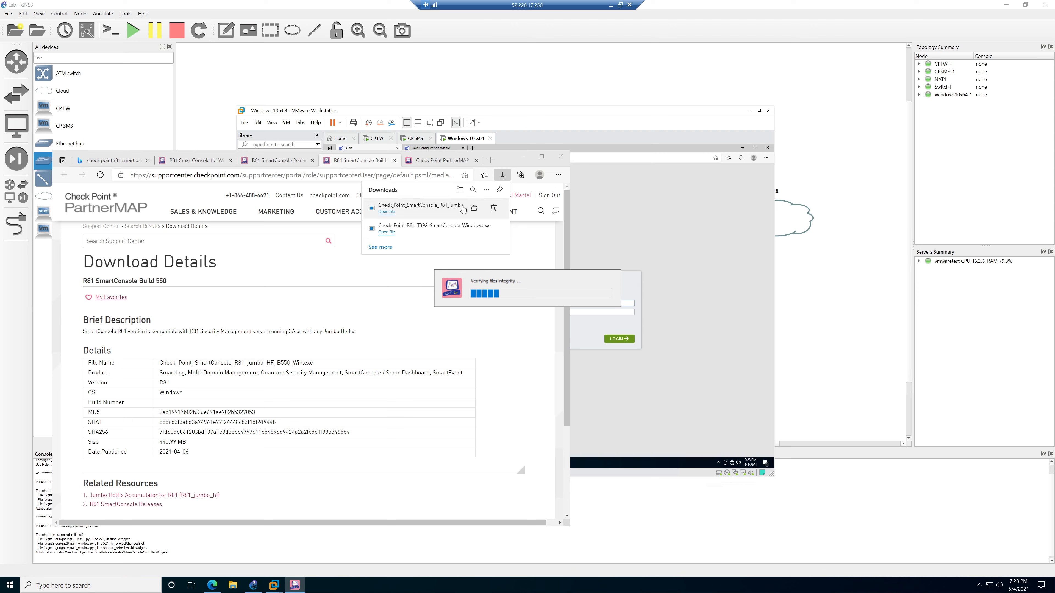
pyautogui.click(473, 208)
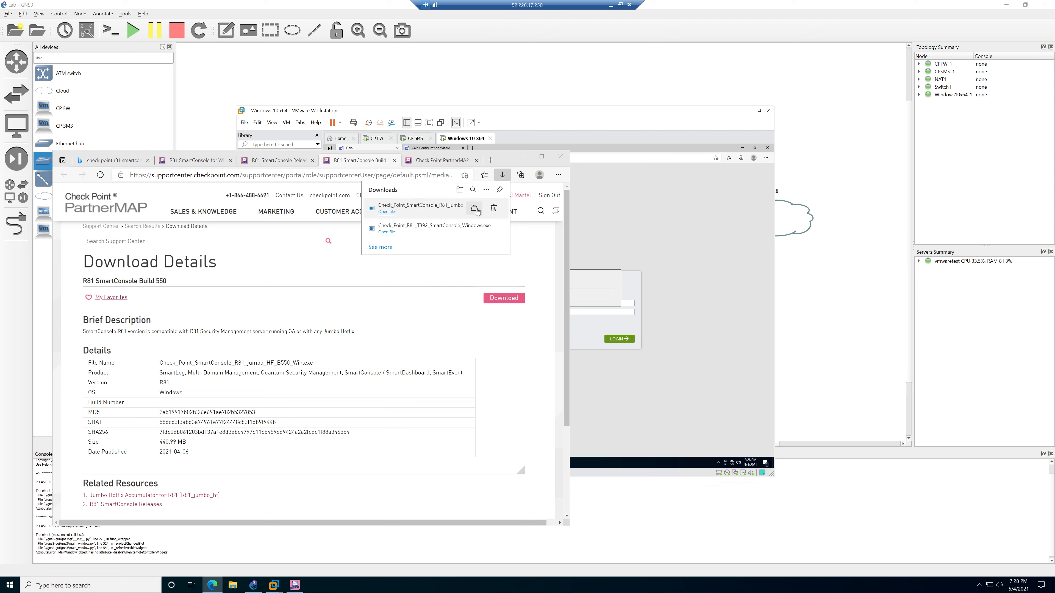
# Launch the downloaded SmartConsole installer on the host and copy the file.
pyautogui.doubleClick(431, 210)
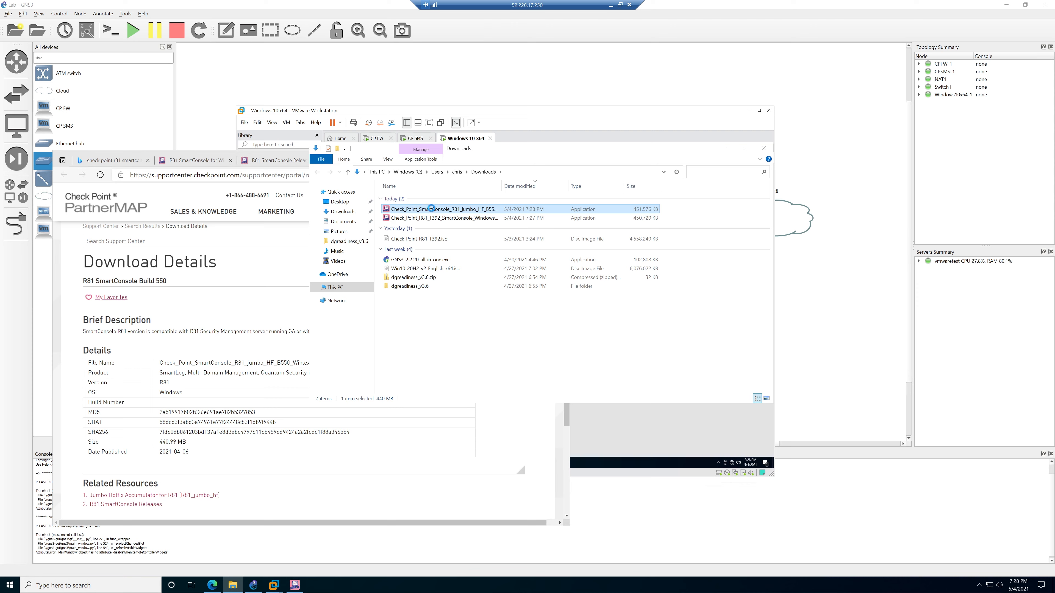
pyautogui.rightClick(431, 209)
pyautogui.click(469, 333)
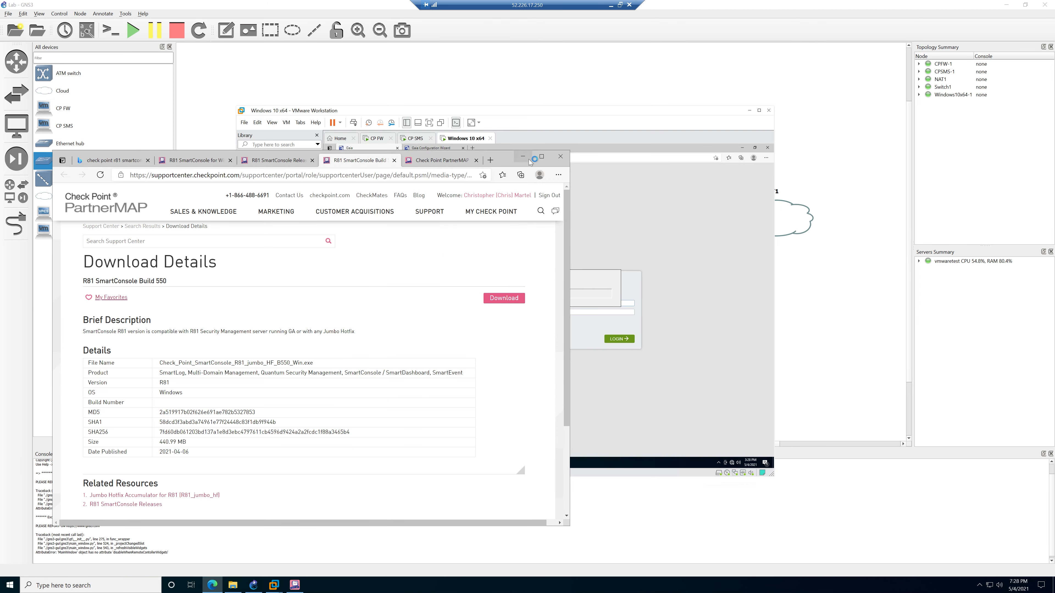
# Close the host setup launcher, paste the installer onto the Windows 10 VM desktop and run it.
pyautogui.rightClick(298, 584)
pyautogui.click(298, 571)
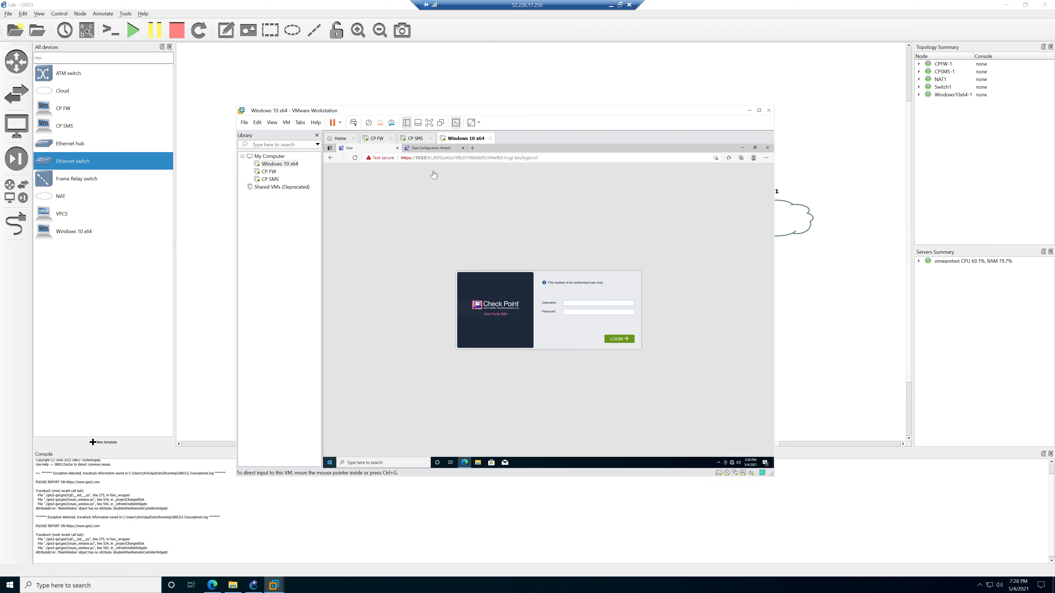
pyautogui.click(742, 148)
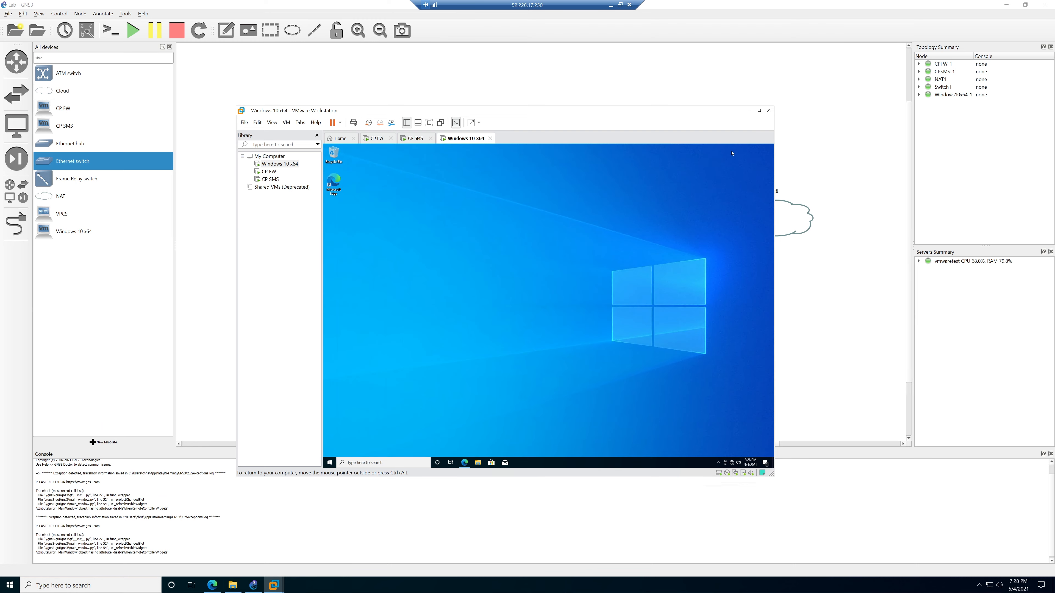
pyautogui.rightClick(337, 211)
pyautogui.click(345, 234)
pyautogui.doubleClick(337, 225)
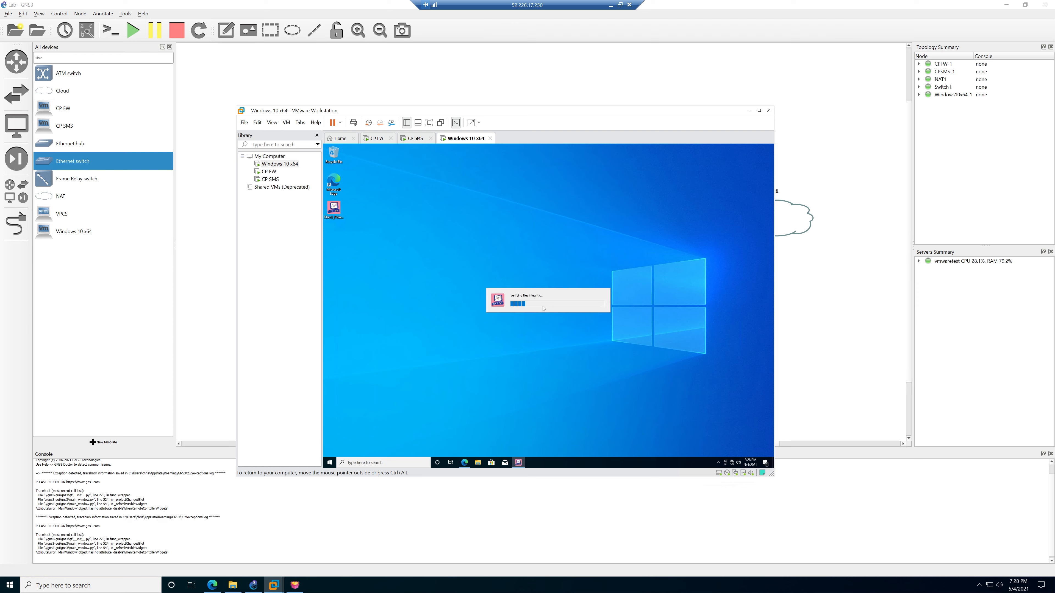
# Accept the EULA to start the SmartConsole install, then acknowledge the CP SMS wizard's completion.
pyautogui.click(464, 462)
pyautogui.click(439, 150)
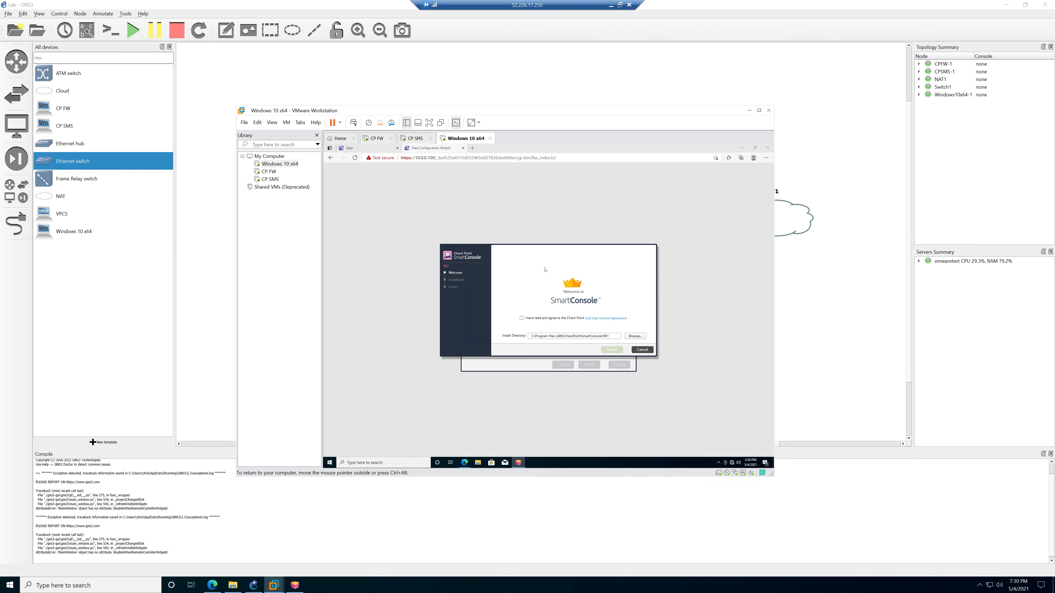
pyautogui.click(538, 319)
pyautogui.click(612, 350)
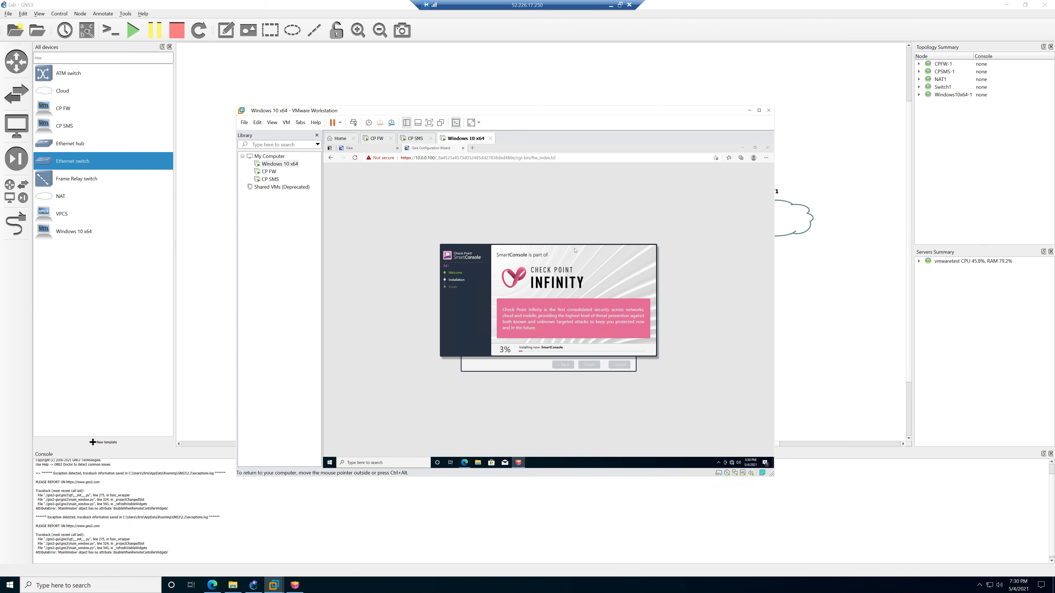
pyautogui.moveTo(574, 250); pyautogui.dragTo(460, 174)
pyautogui.click(548, 321)
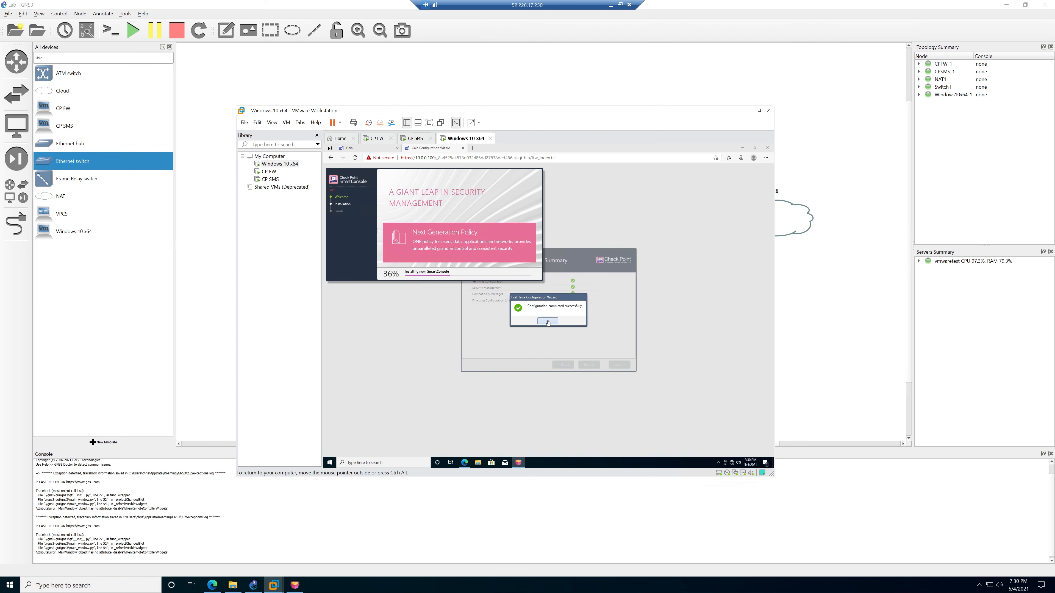
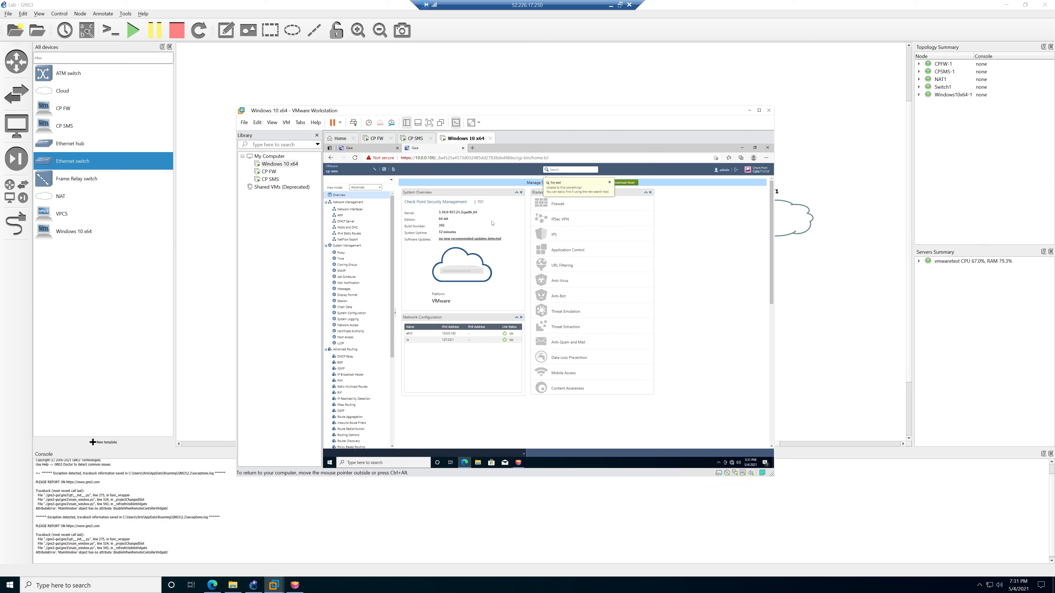
# Switch to the gateway's 10.0.0.1 Gaia login tab, then bring the finished SmartConsole installer to centre.
pyautogui.click(609, 183)
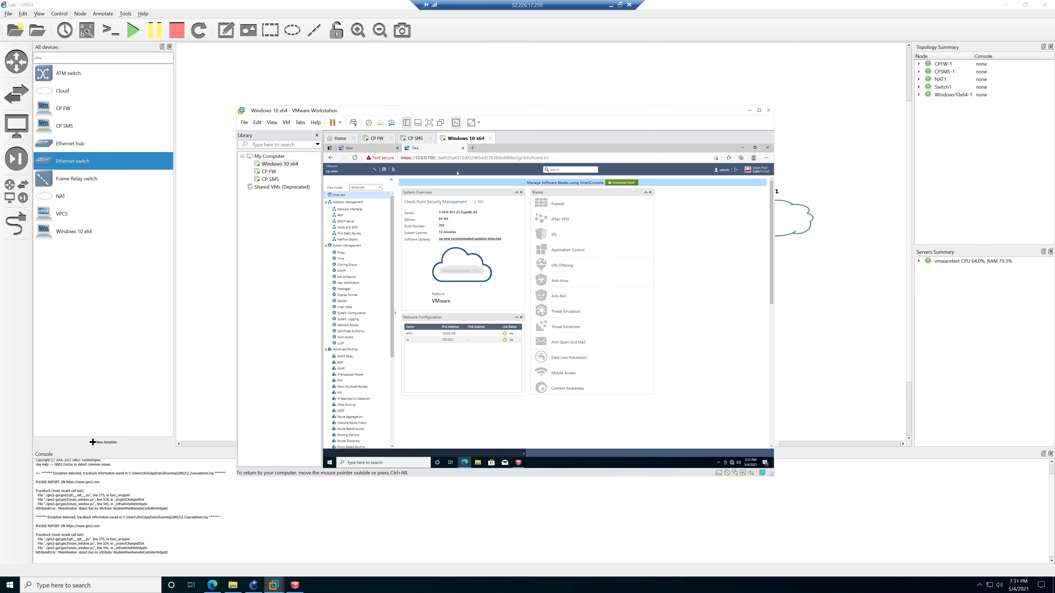
pyautogui.click(375, 150)
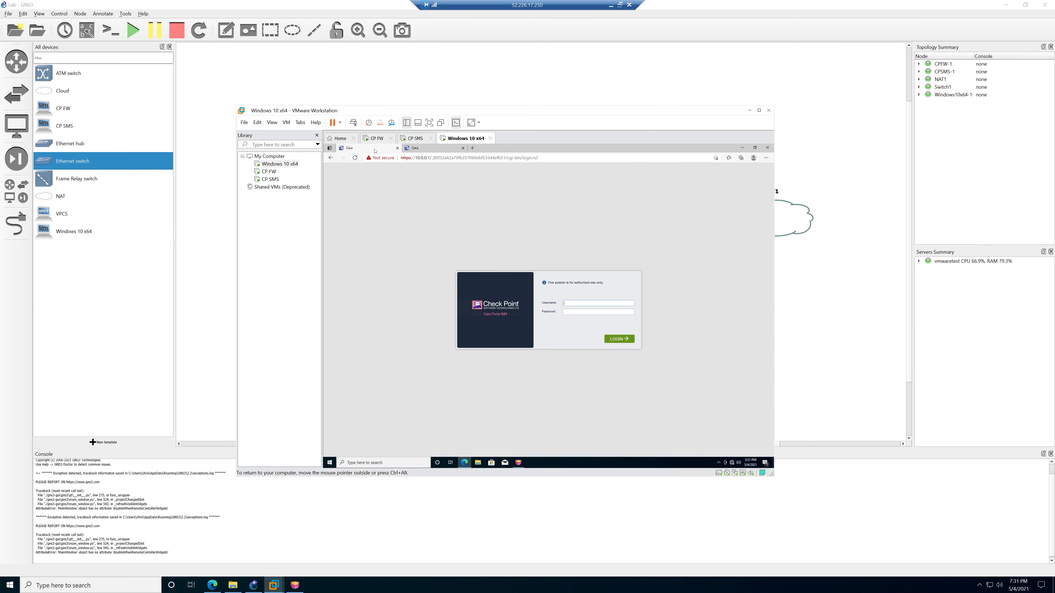
pyautogui.click(742, 148)
pyautogui.moveTo(452, 174); pyautogui.dragTo(530, 218)
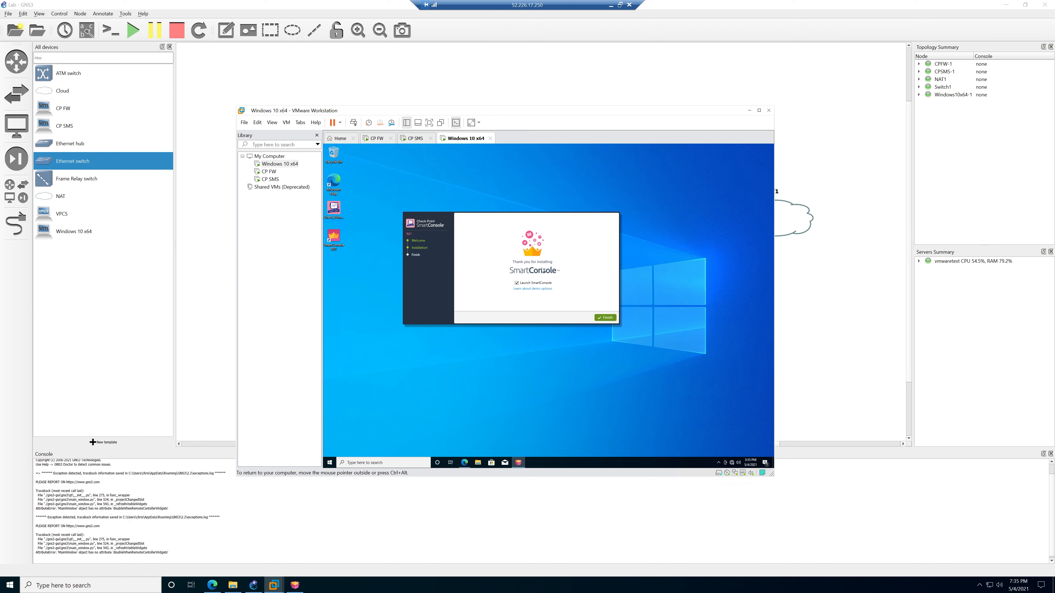
# Finish the SmartConsole install so it launches, then restore the gateway's Gaia login page in Edge.
pyautogui.click(600, 318)
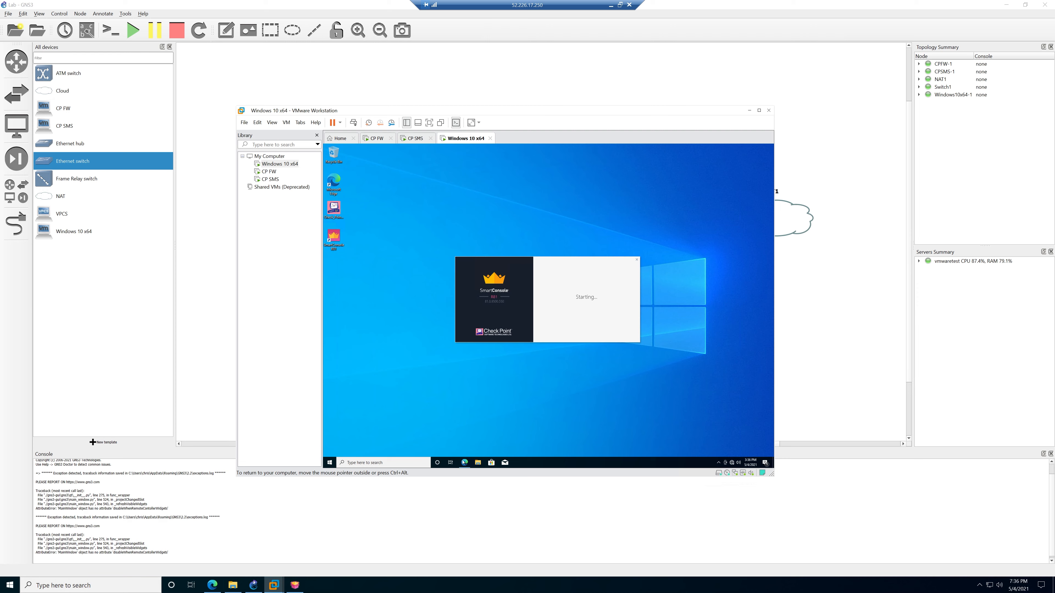
pyautogui.moveTo(465, 463)
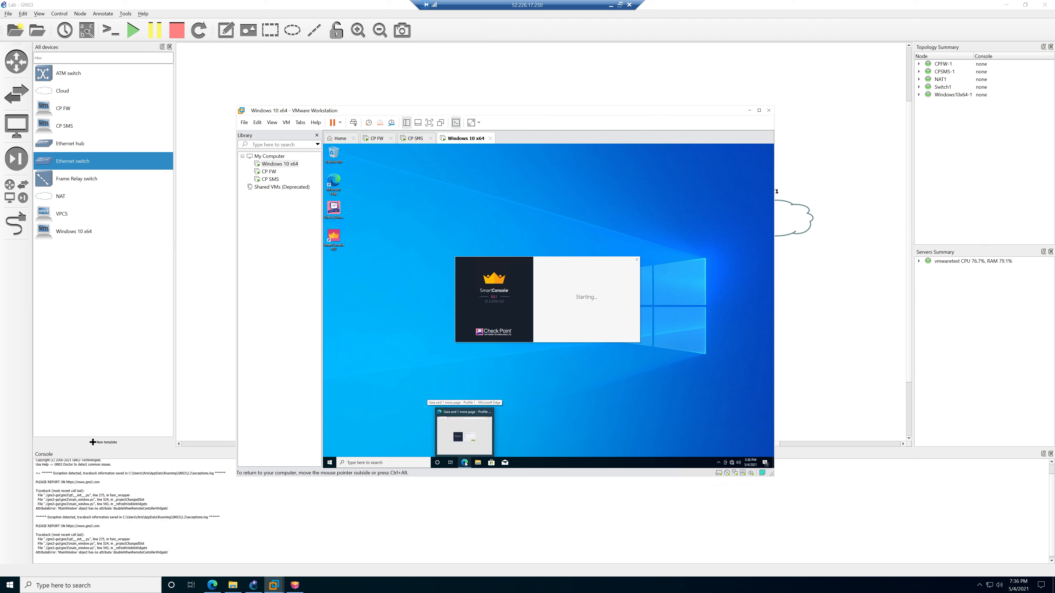
pyautogui.click(465, 463)
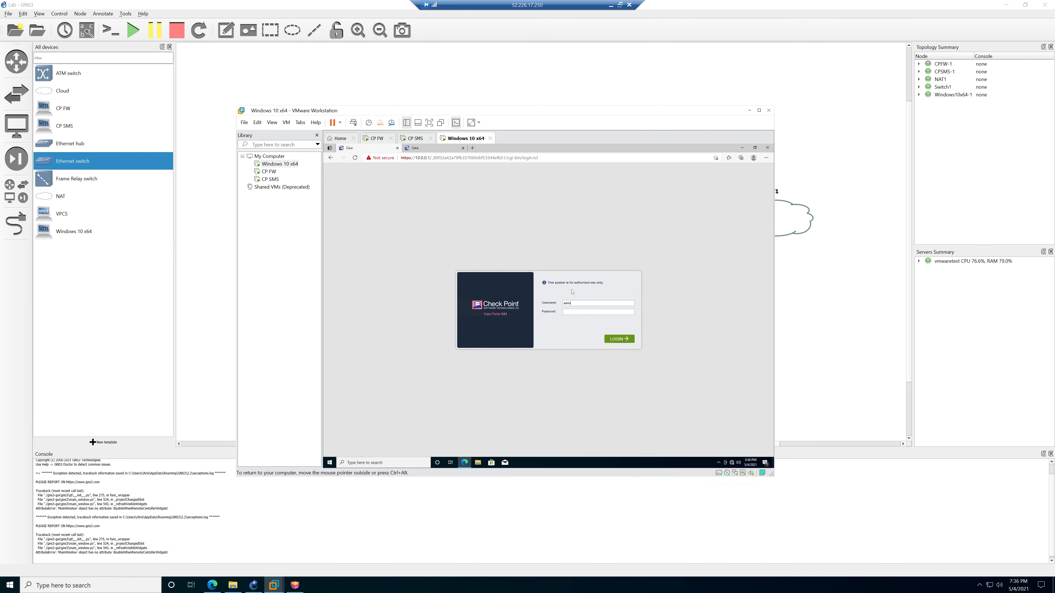
# Log in to the gateway's Gaia Portal and go to Network Management > Network Interfaces.
pyautogui.click(611, 338)
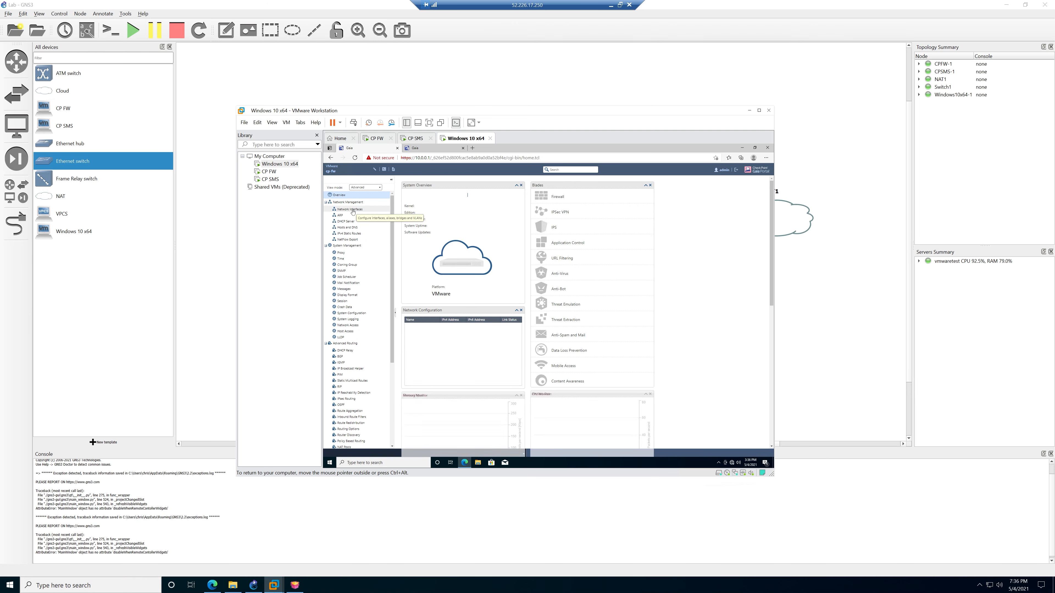
pyautogui.click(352, 210)
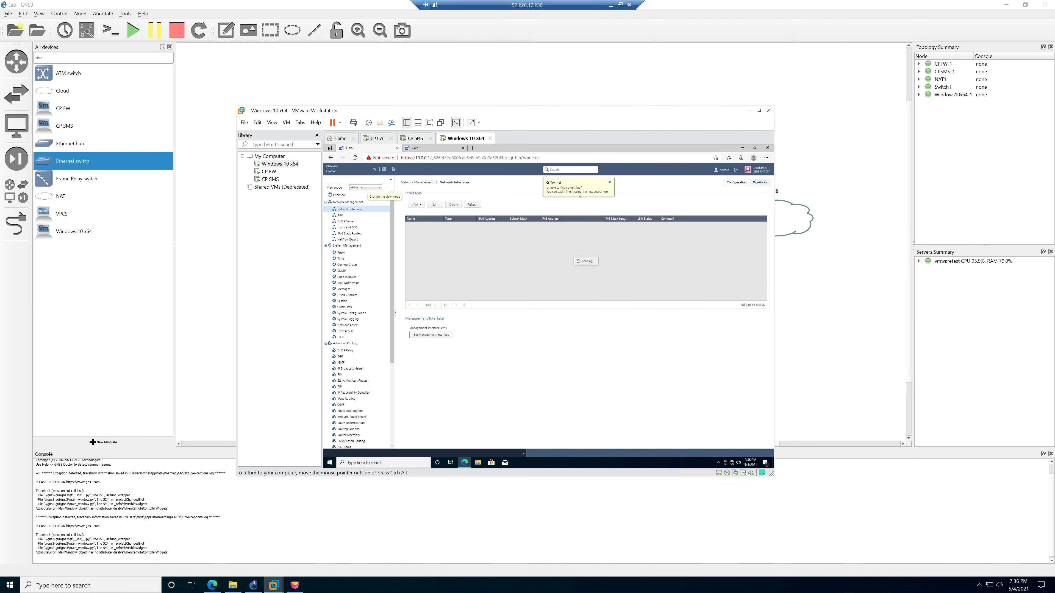
# Set eth0 to obtain its IPv4 address automatically and refresh the interfaces list.
pyautogui.click(609, 182)
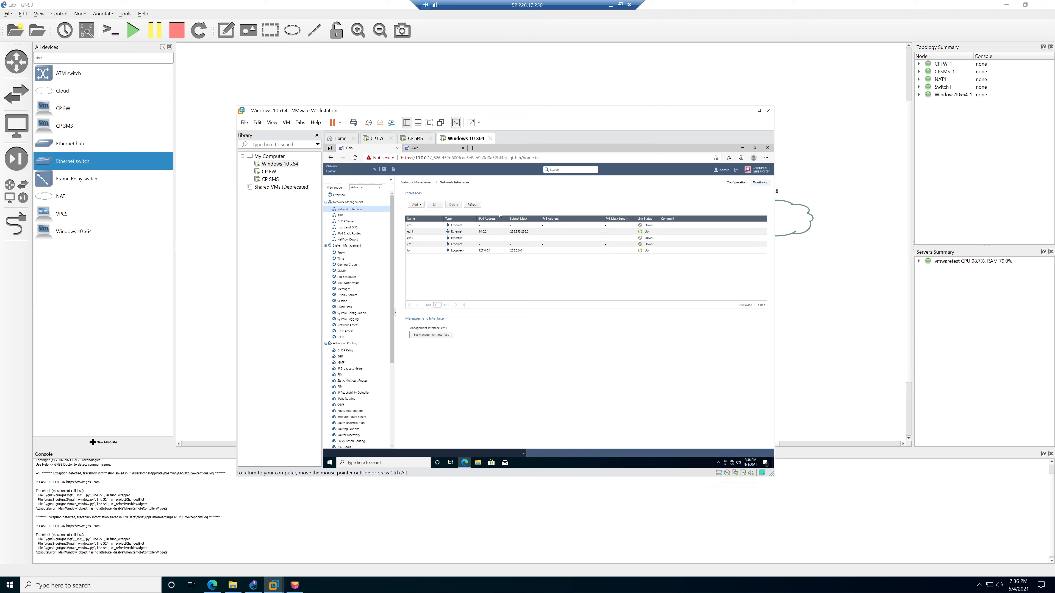
pyautogui.click(427, 225)
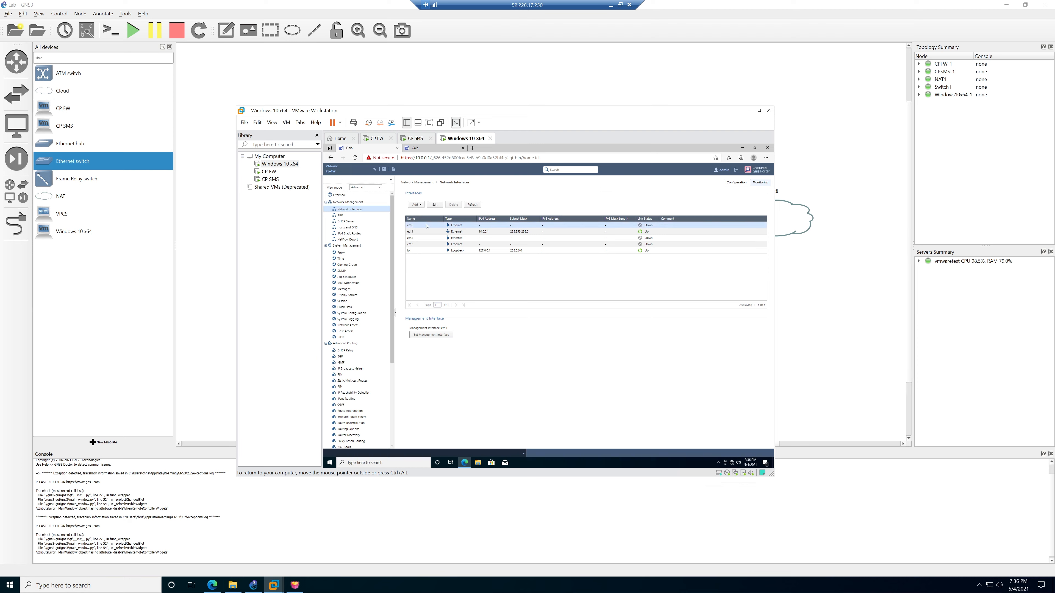
pyautogui.click(434, 205)
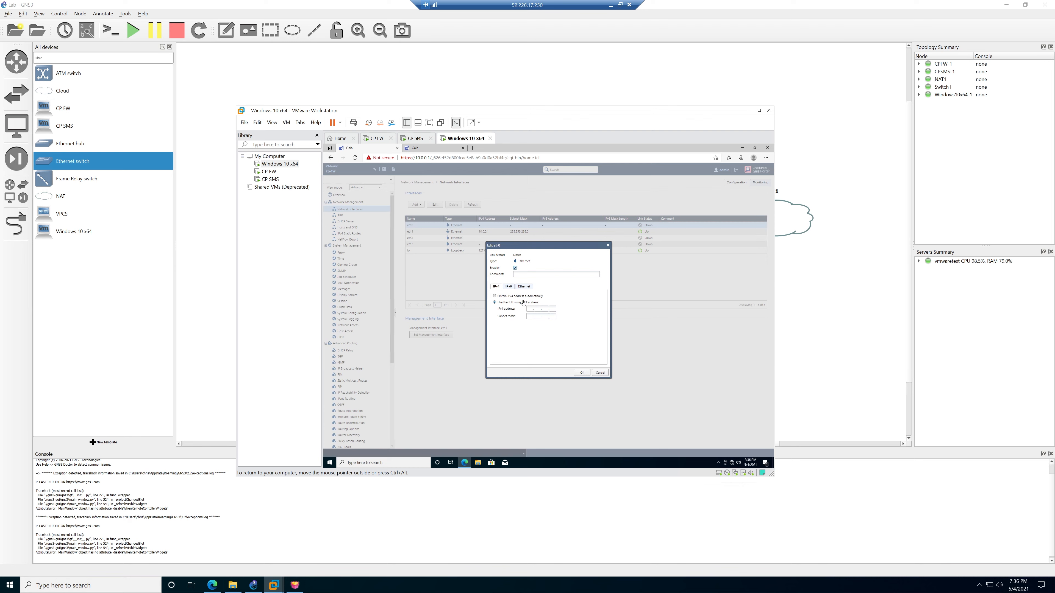
pyautogui.click(509, 296)
pyautogui.click(582, 372)
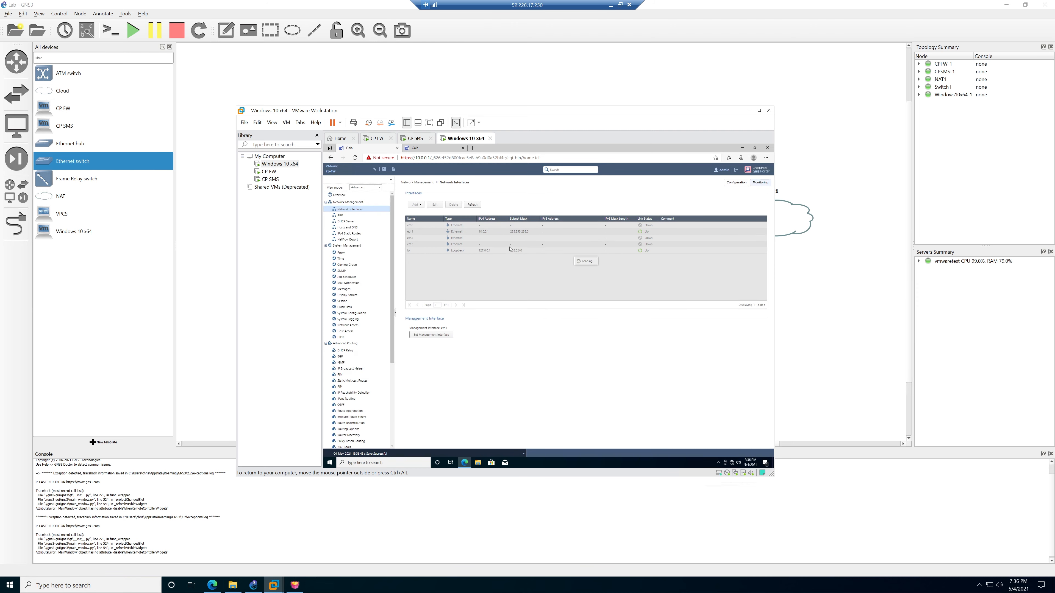
pyautogui.click(472, 205)
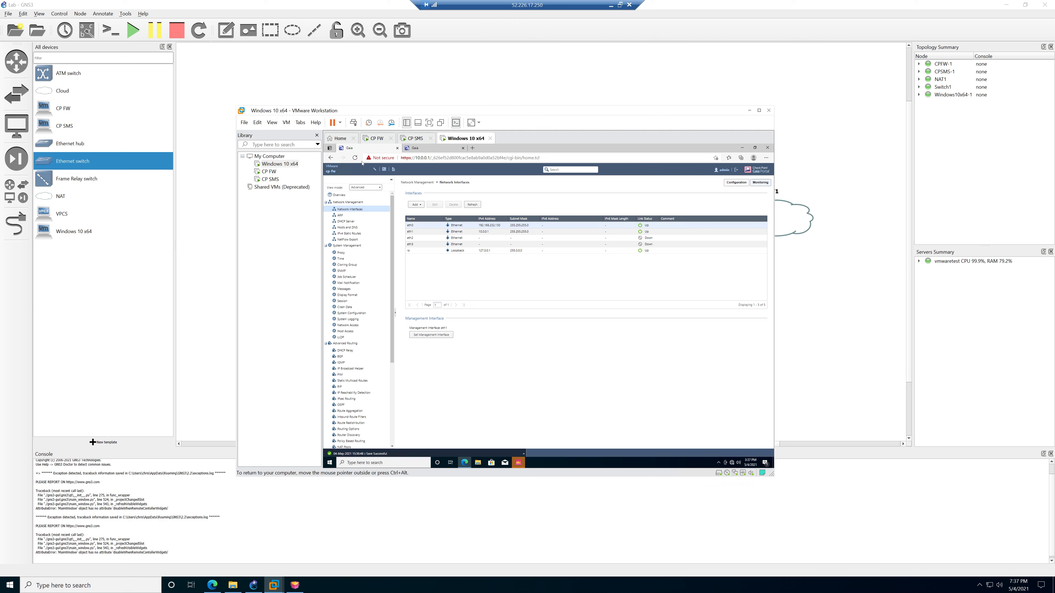
pyautogui.click(258, 123)
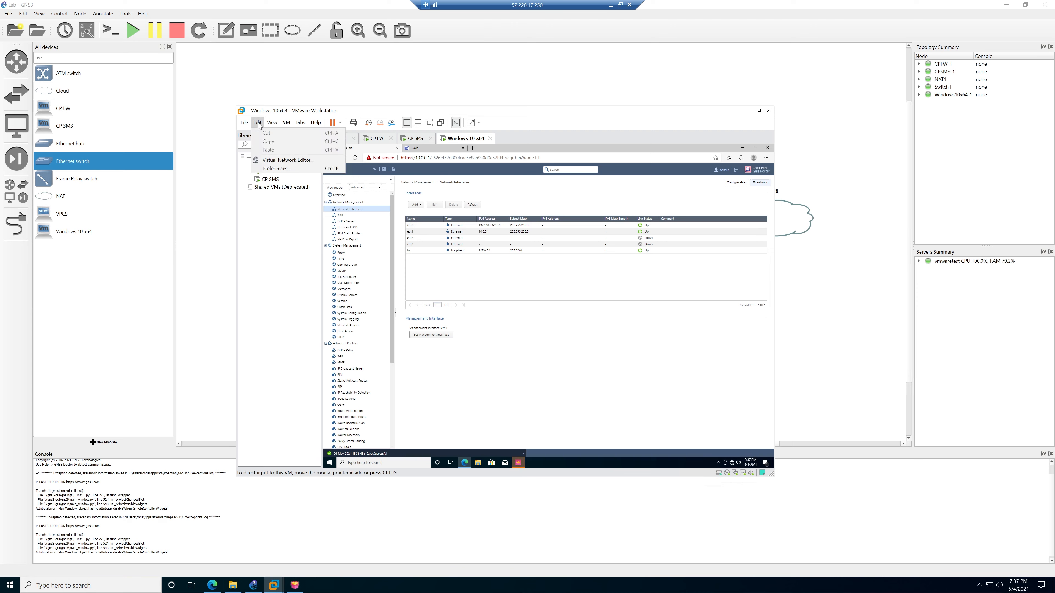
pyautogui.click(281, 162)
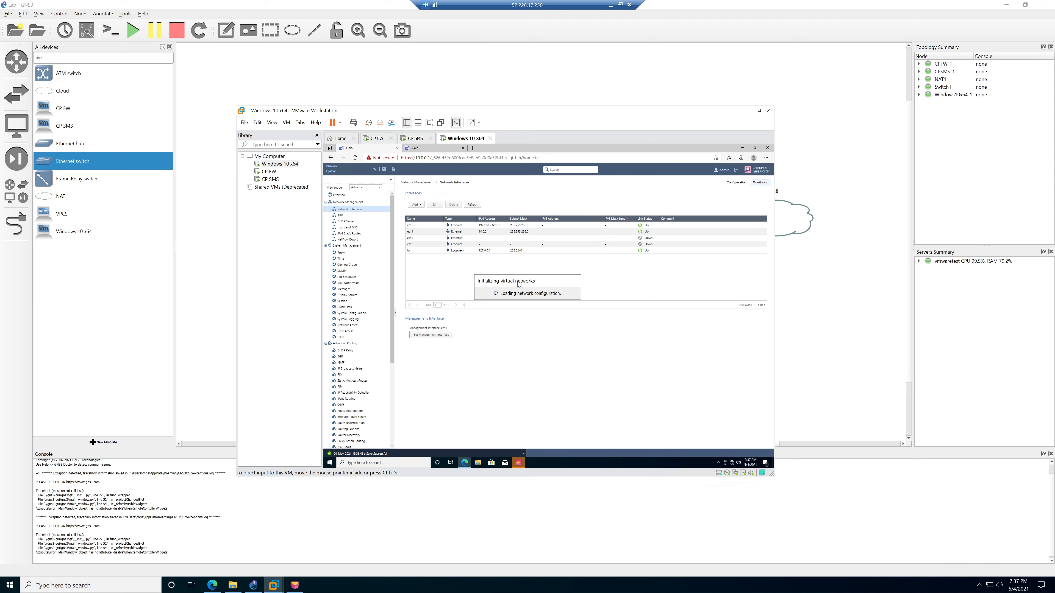
pyautogui.click(427, 259)
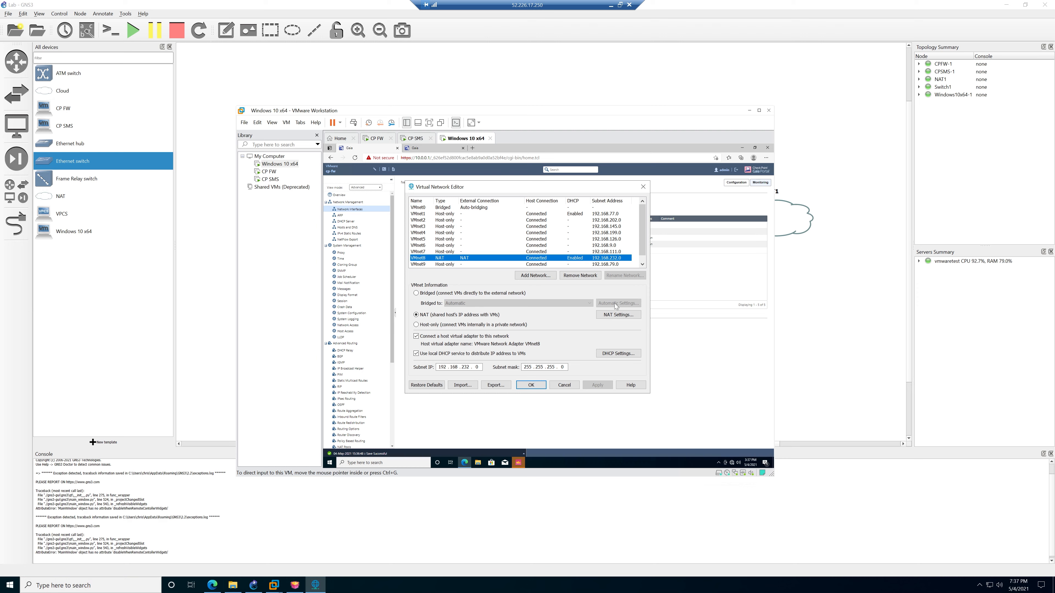
pyautogui.click(617, 315)
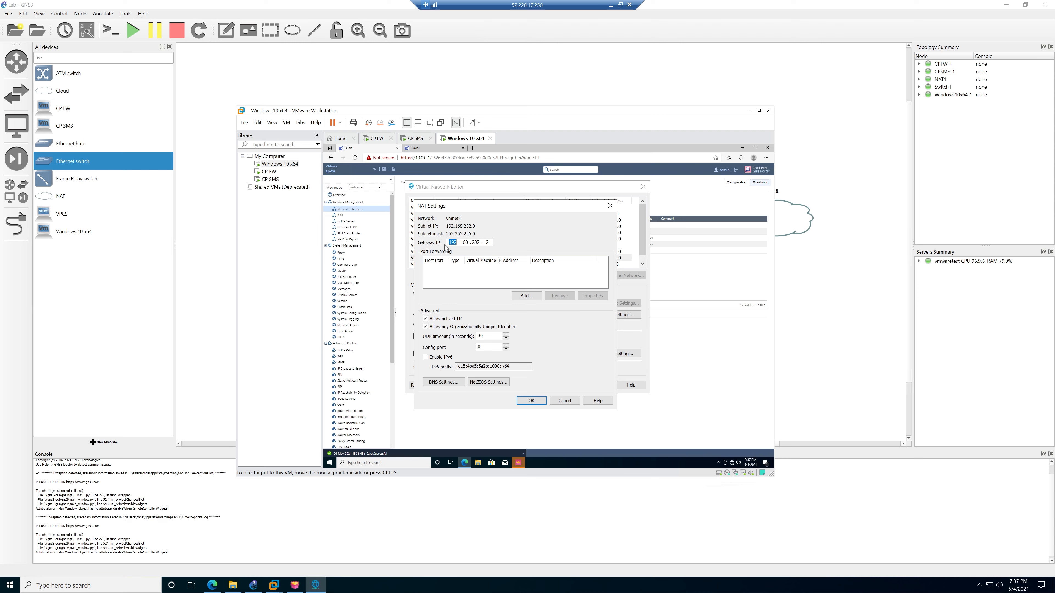
pyautogui.click(468, 243)
pyautogui.click(532, 401)
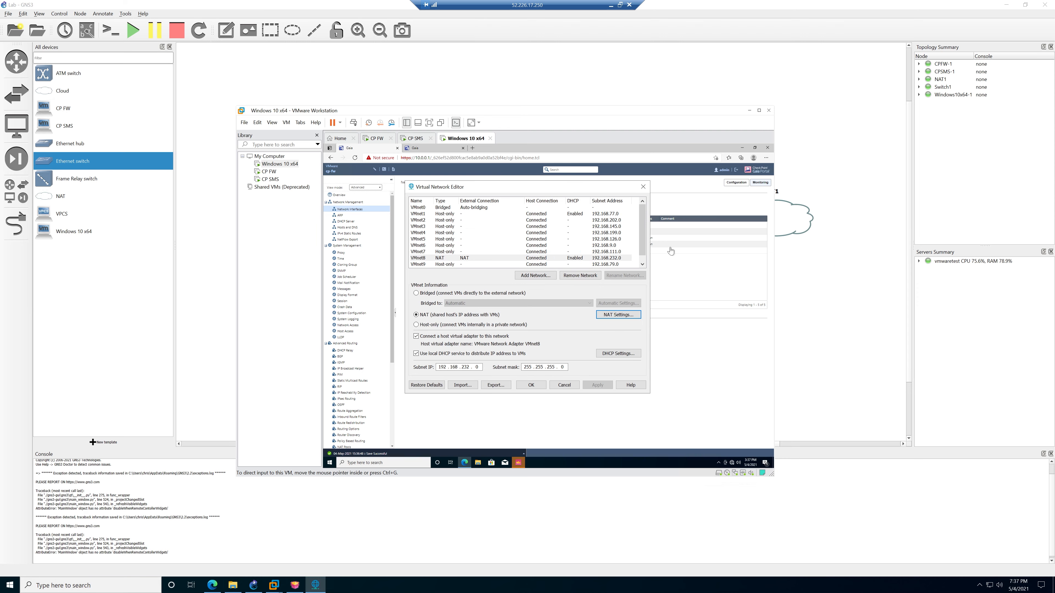
pyautogui.click(643, 188)
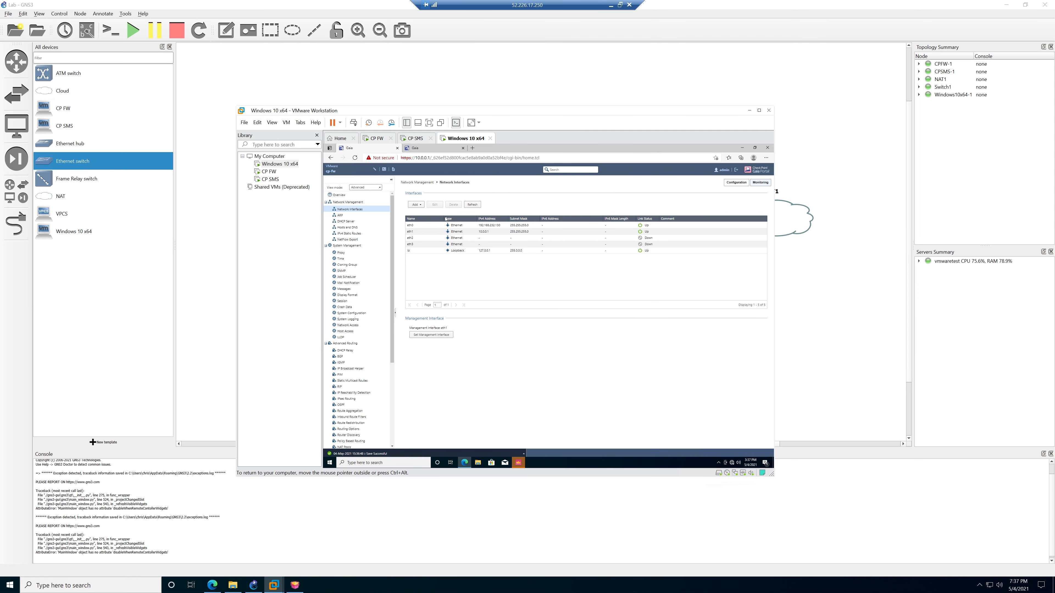
# Add gateway IP 192.168.232.2 to the Default IPv4 static route and save it.
pyautogui.click(359, 233)
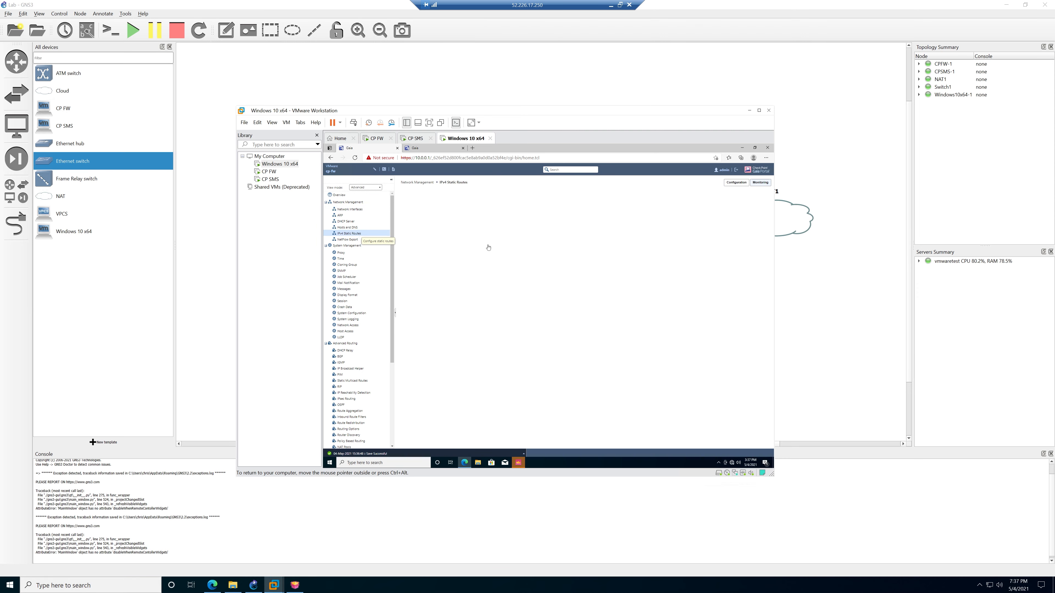
pyautogui.click(457, 219)
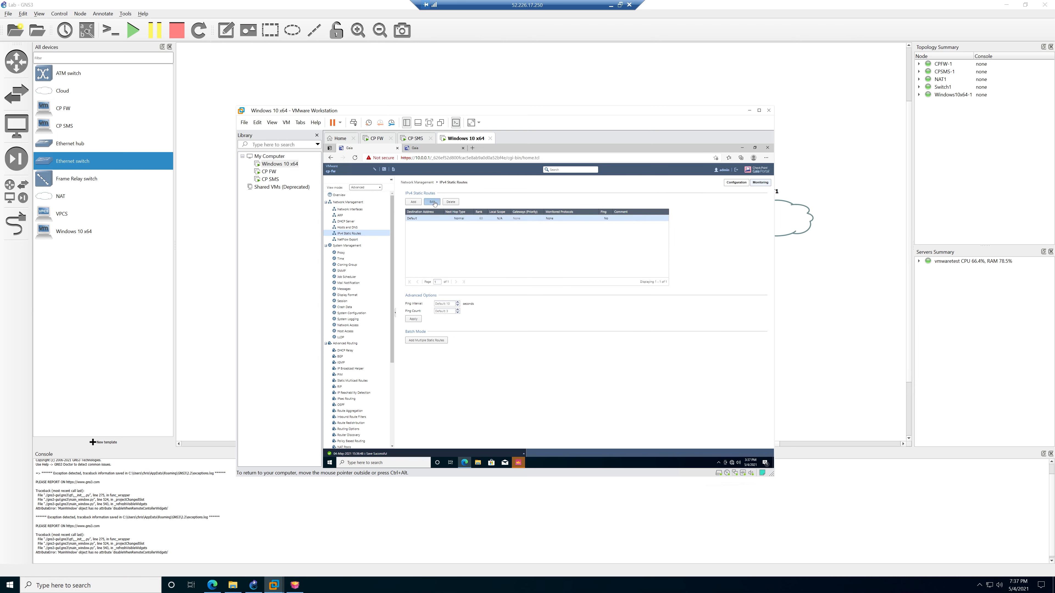
pyautogui.click(433, 202)
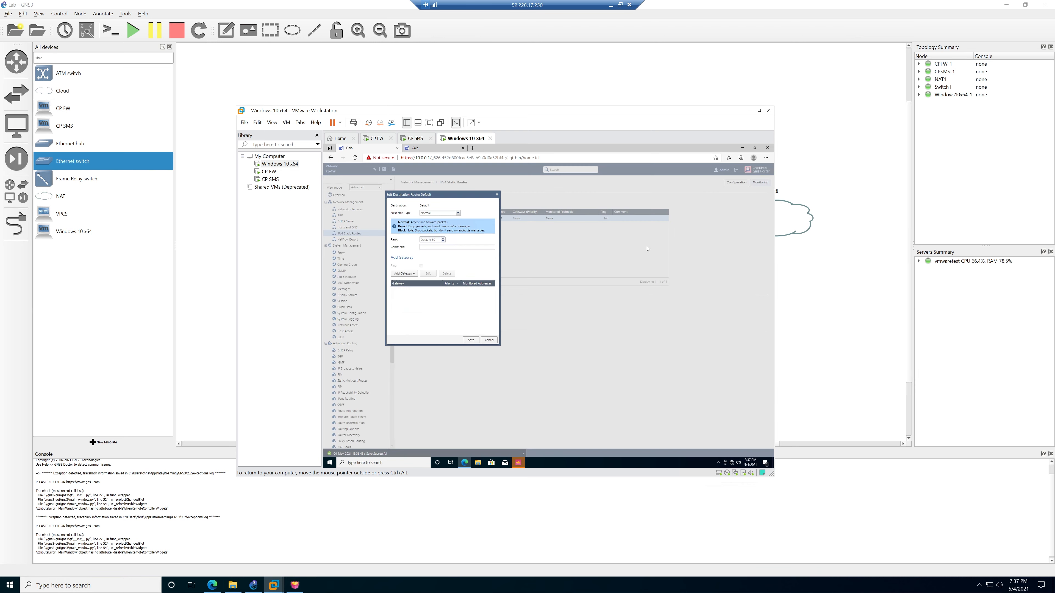
pyautogui.click(402, 273)
pyautogui.click(407, 283)
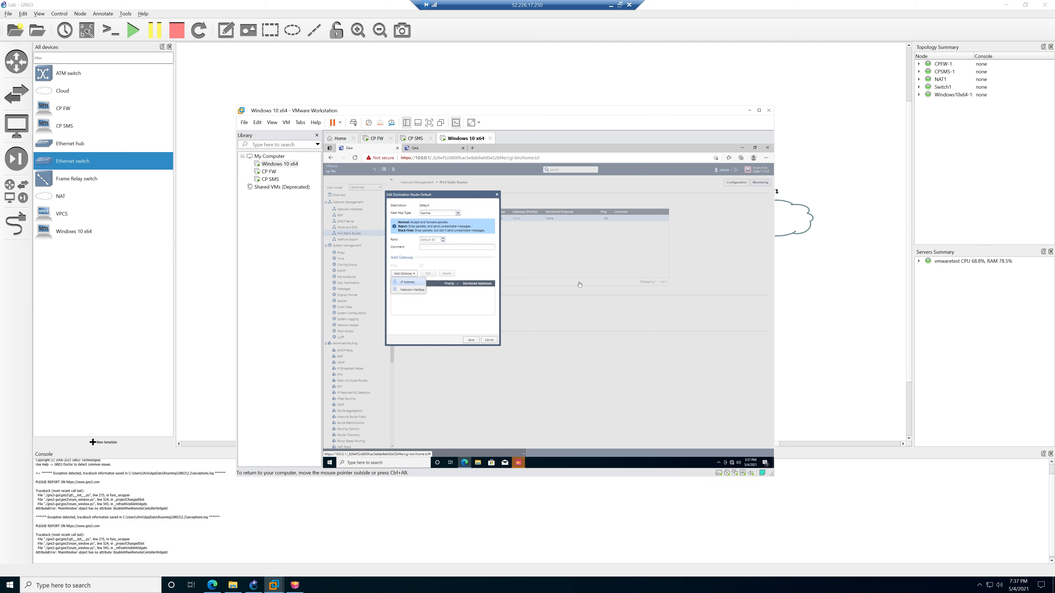
pyautogui.write('1')
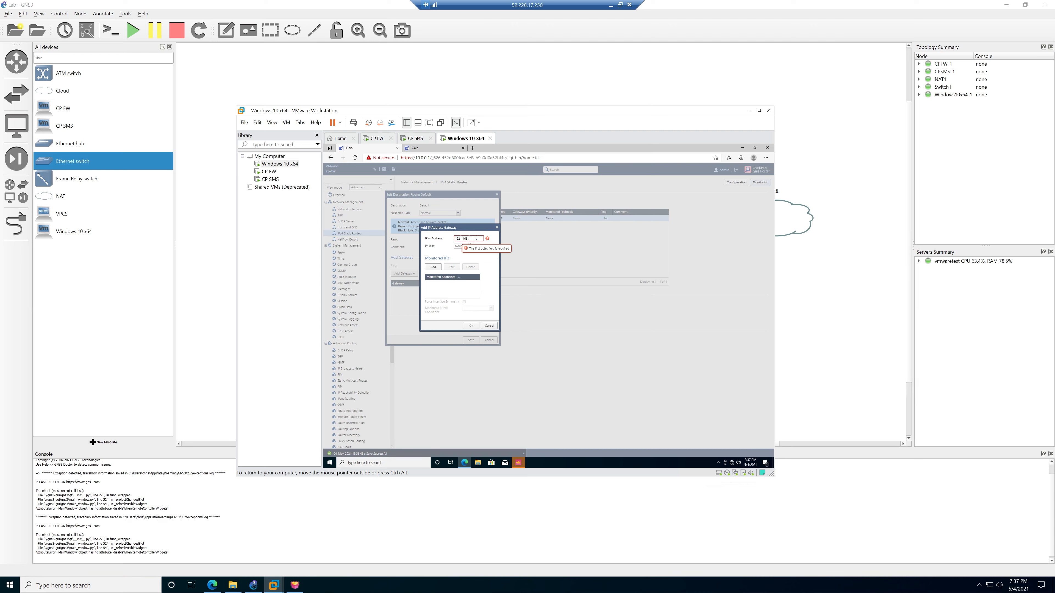
pyautogui.write('92.168.232.2')
pyautogui.click(471, 325)
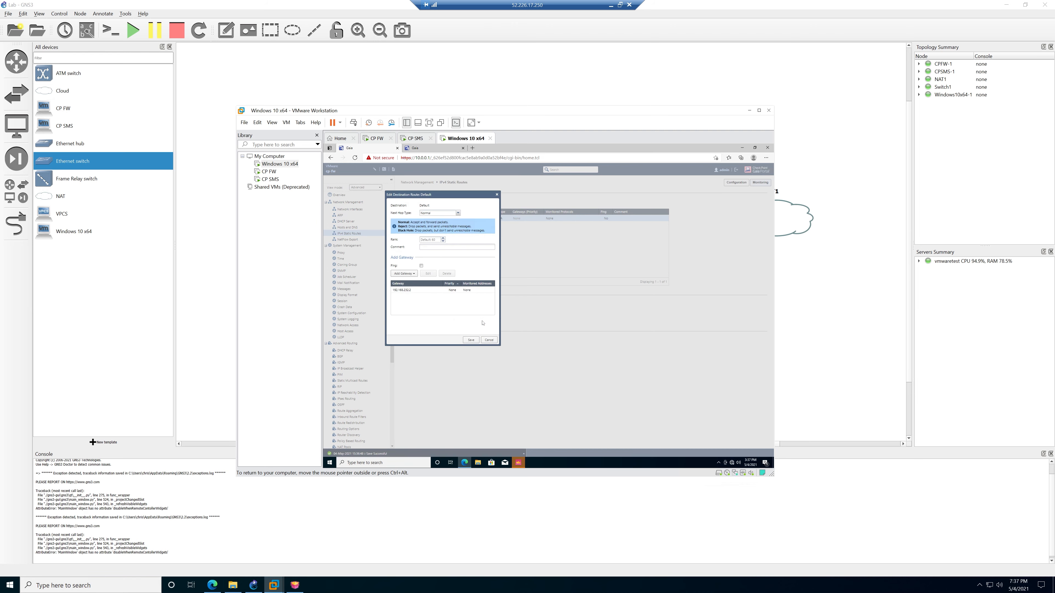
pyautogui.click(471, 340)
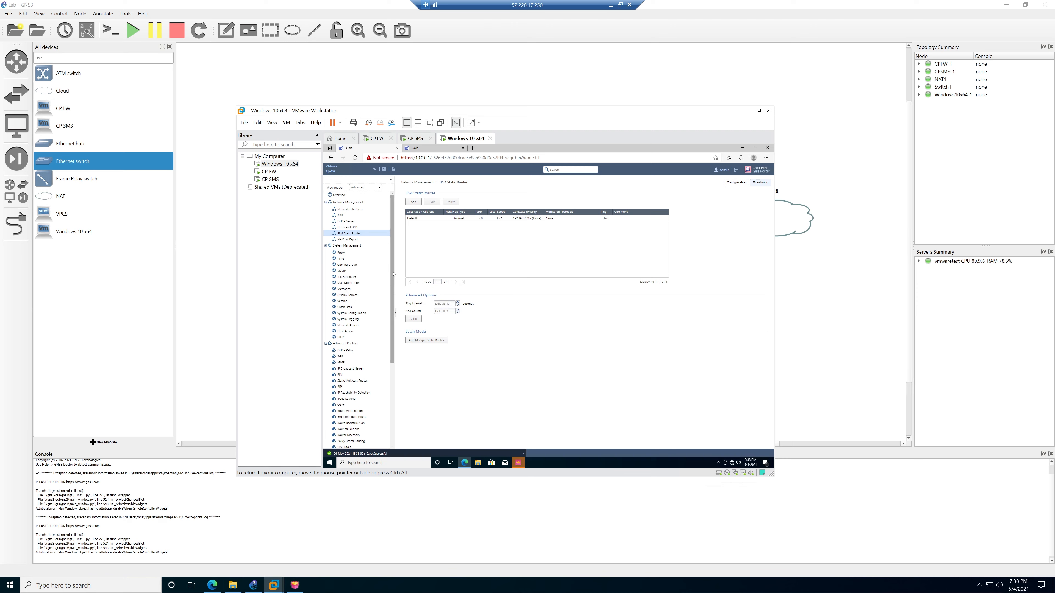
pyautogui.moveTo(390, 310); pyautogui.dragTo(390, 274)
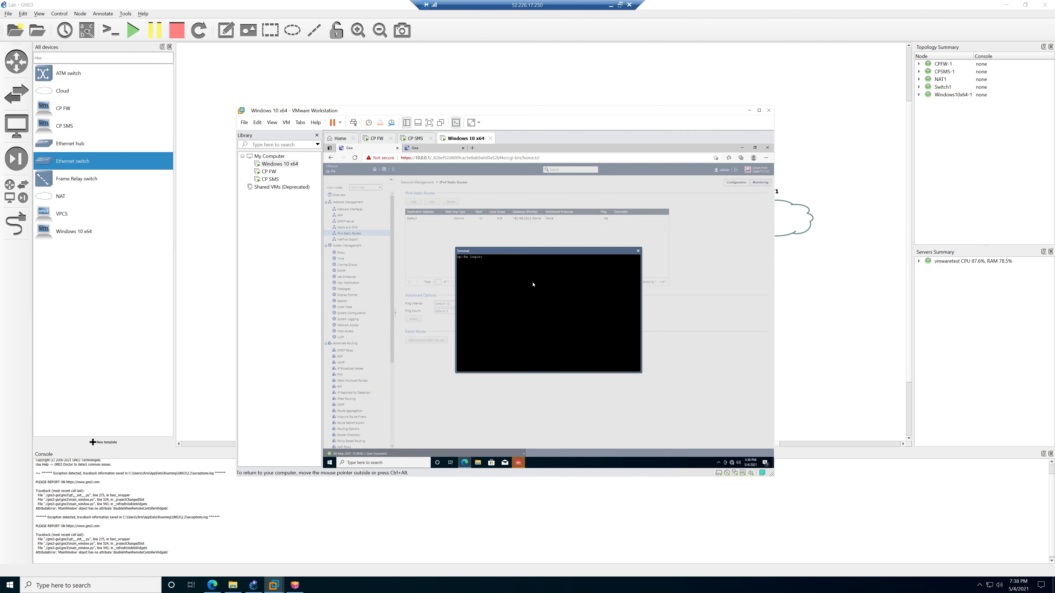
# Log in to the firewall terminal, ping 8.8.8.8 until replies arrive, then close the terminal.
pyautogui.write('n')
pyautogui.press('Return')
pyautogui.write('.8.8.8')
pyautogui.press('Return')
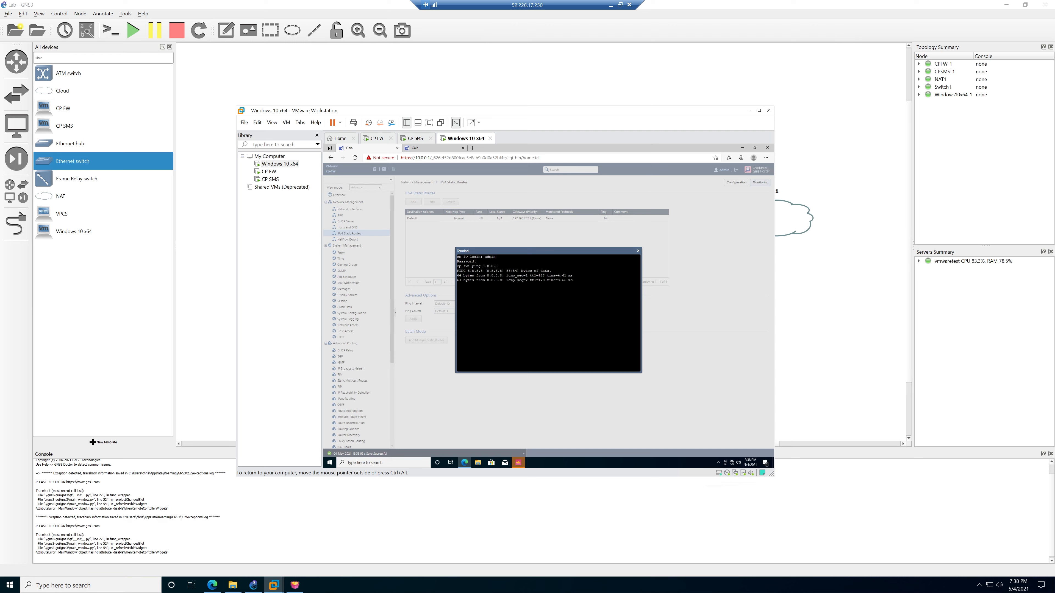
pyautogui.hotkey('ctrl', 'c')
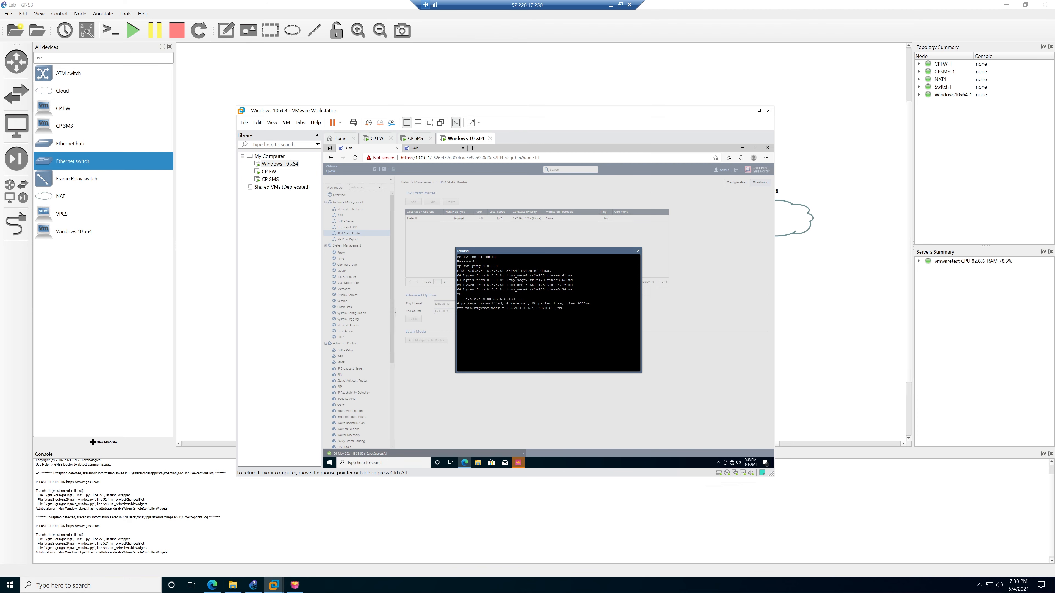
pyautogui.click(639, 252)
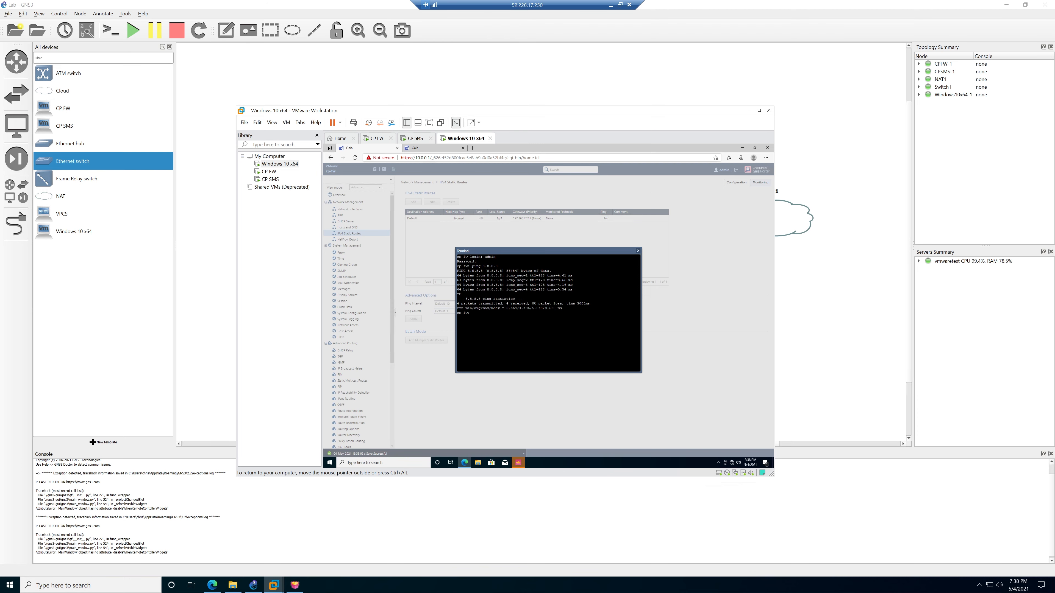
# Log in to SmartConsole as the administrator with the account password at server 10.0.0.100, accepting the fingerprint.
pyautogui.click(742, 148)
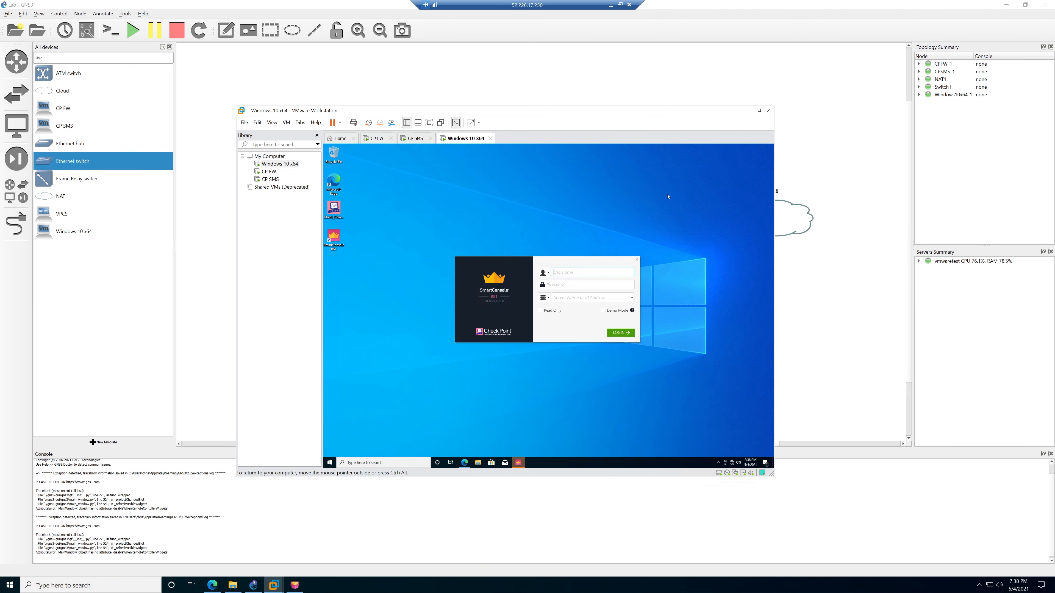
pyautogui.moveTo(573, 262); pyautogui.dragTo(569, 222)
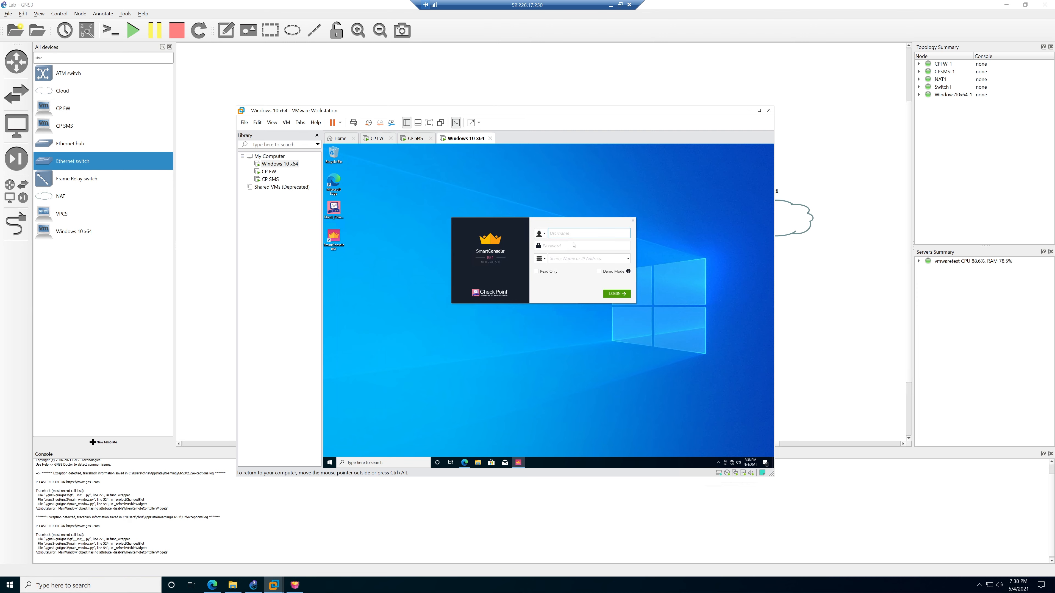
pyautogui.write('admin')
pyautogui.press('Tab')
pyautogui.write('vpn123')
pyautogui.press('Tab')
pyautogui.write('1')
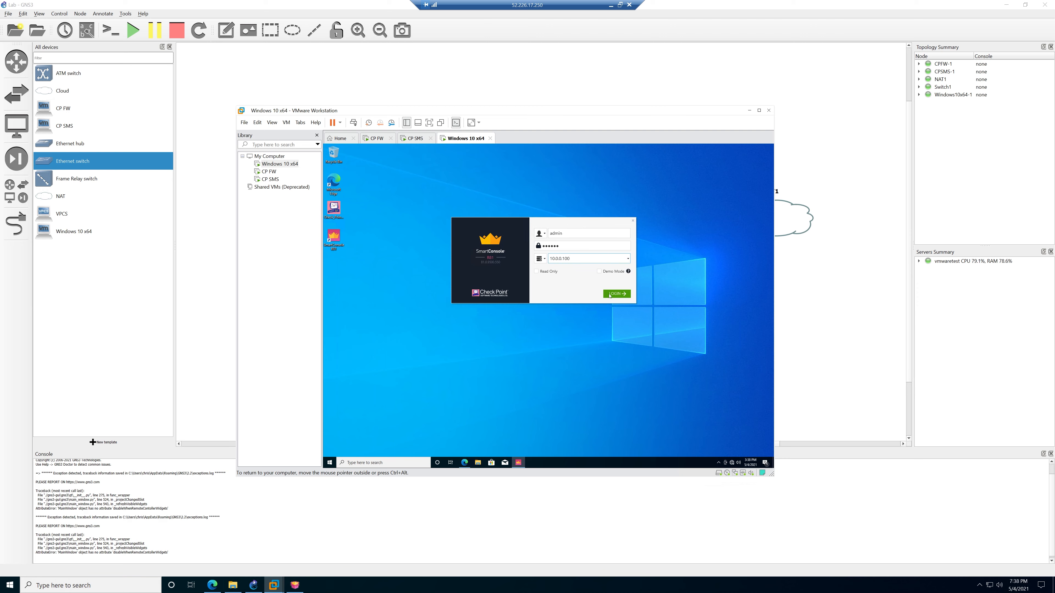
pyautogui.click(612, 295)
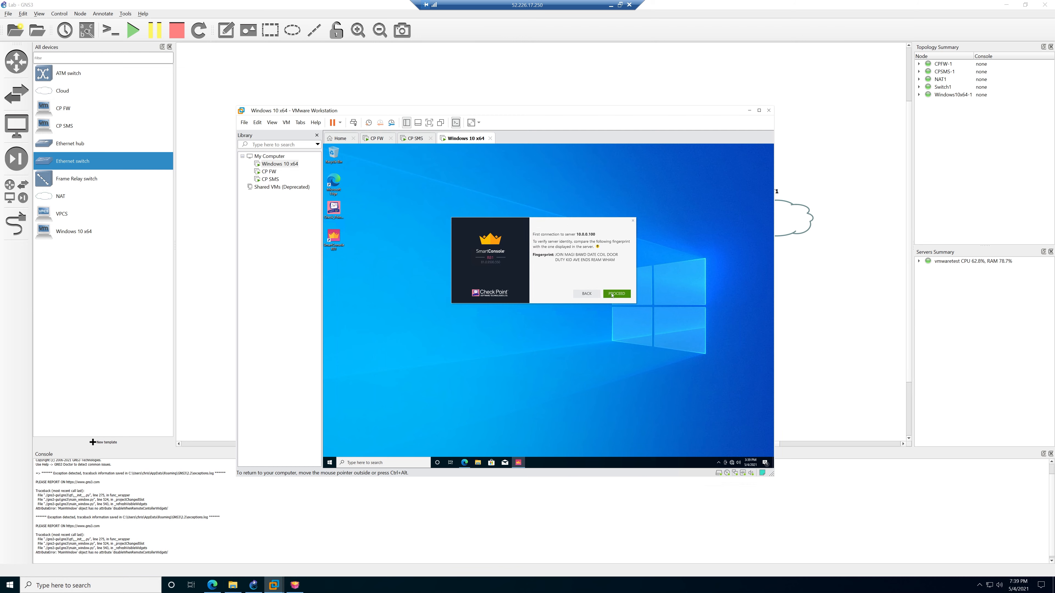
pyautogui.click(618, 294)
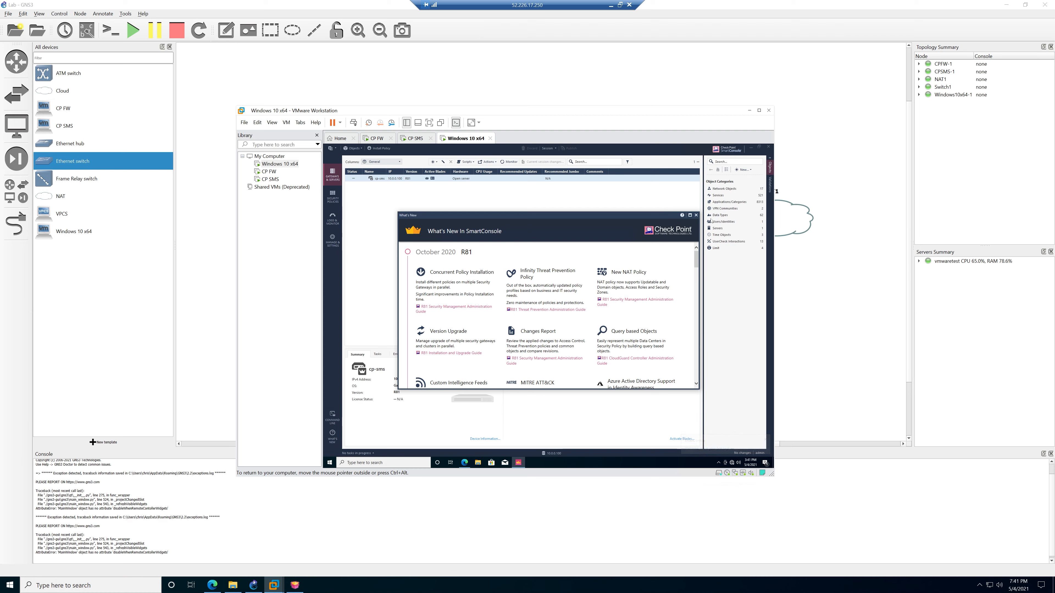
# Start a wizard-mode gateway named cp-fw, platform Open server, IPv4 10.0.0.1.
pyautogui.click(696, 215)
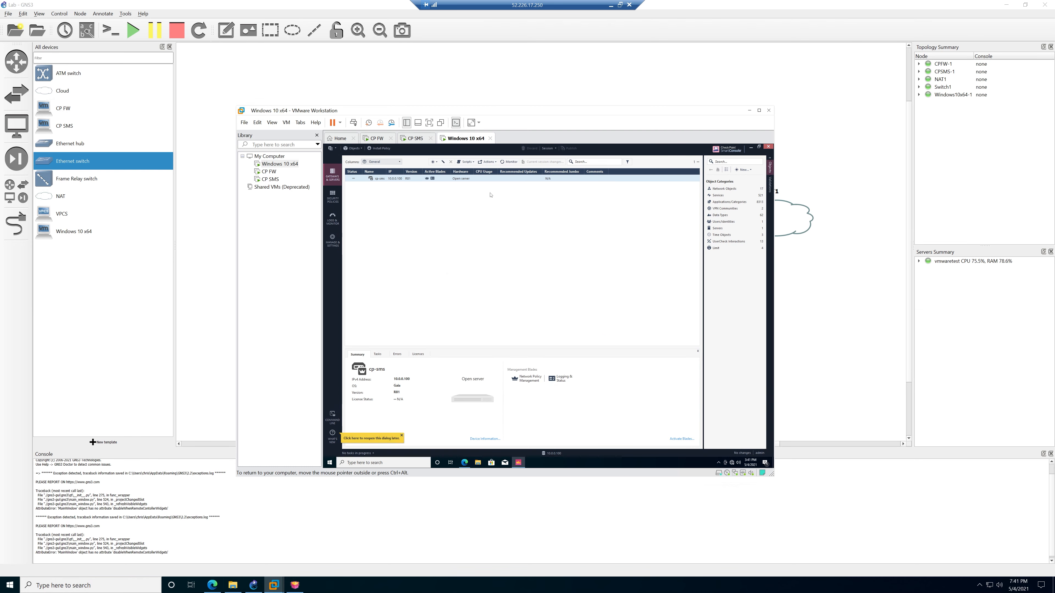
pyautogui.click(435, 163)
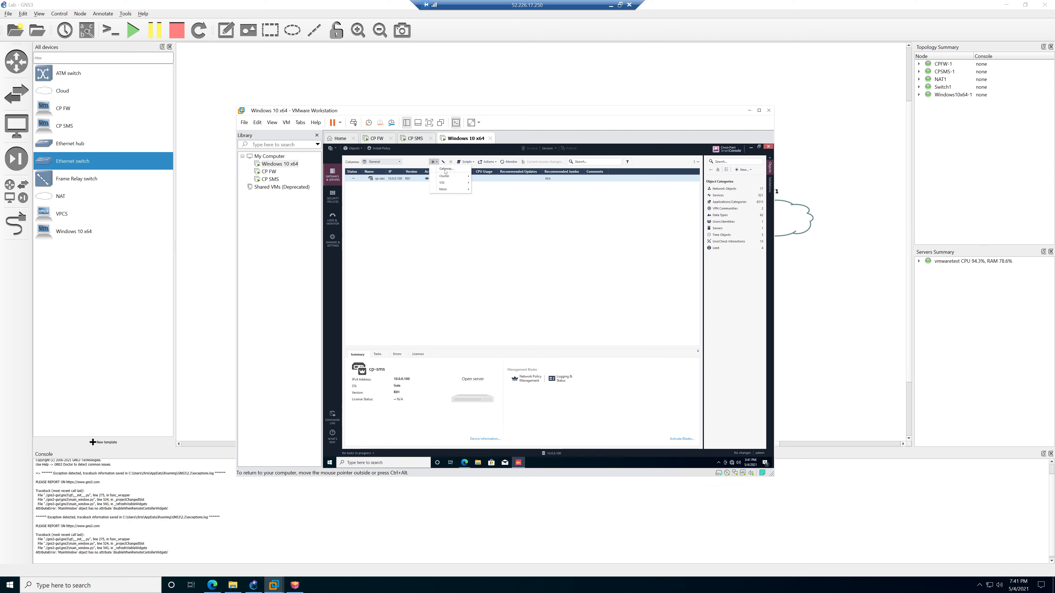
pyautogui.click(451, 170)
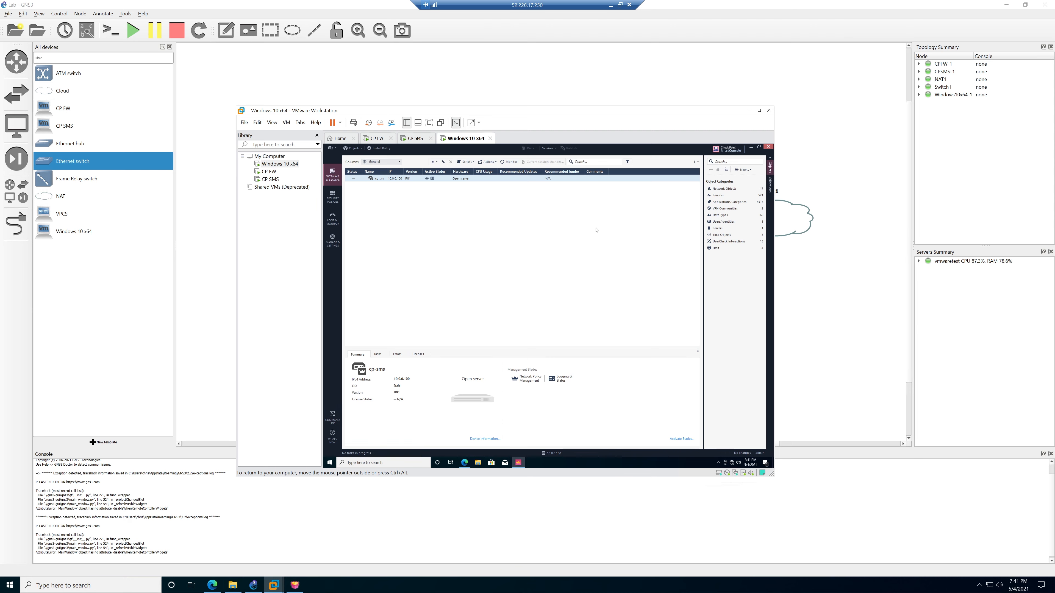
pyautogui.click(535, 300)
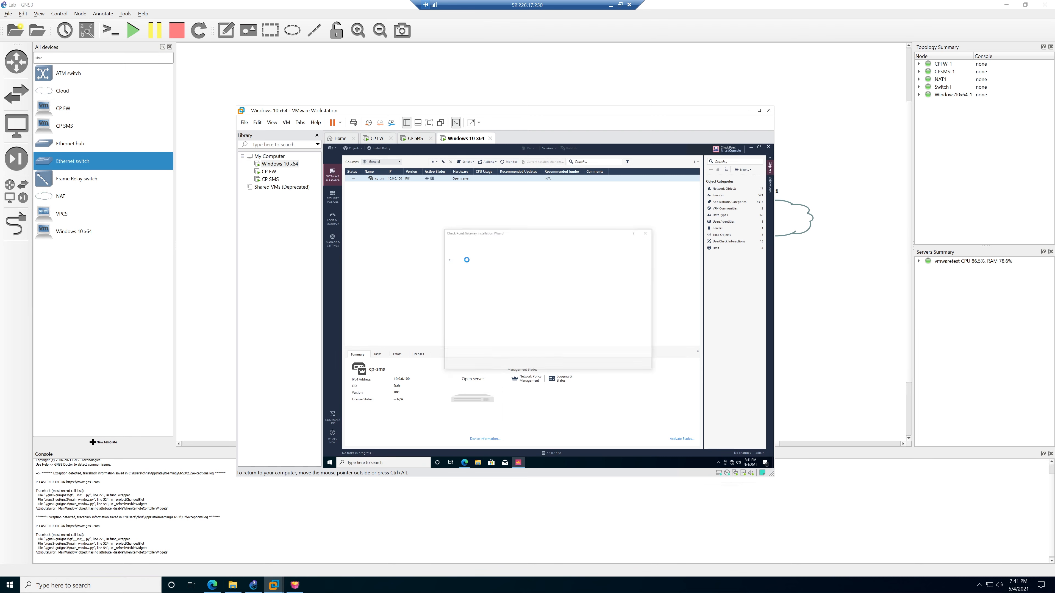
pyautogui.write('cp-fw')
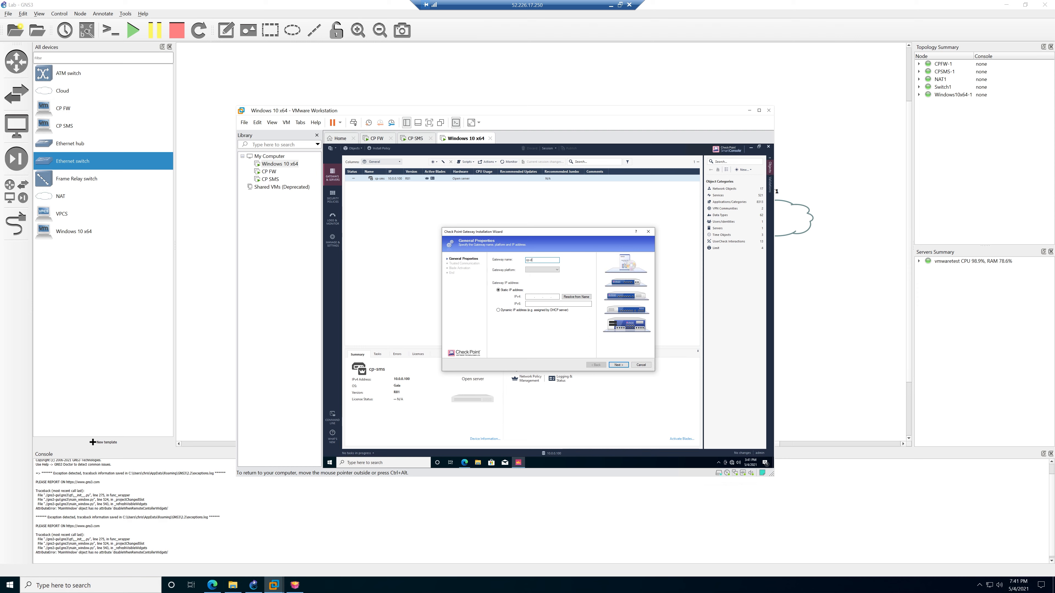
pyautogui.click(547, 270)
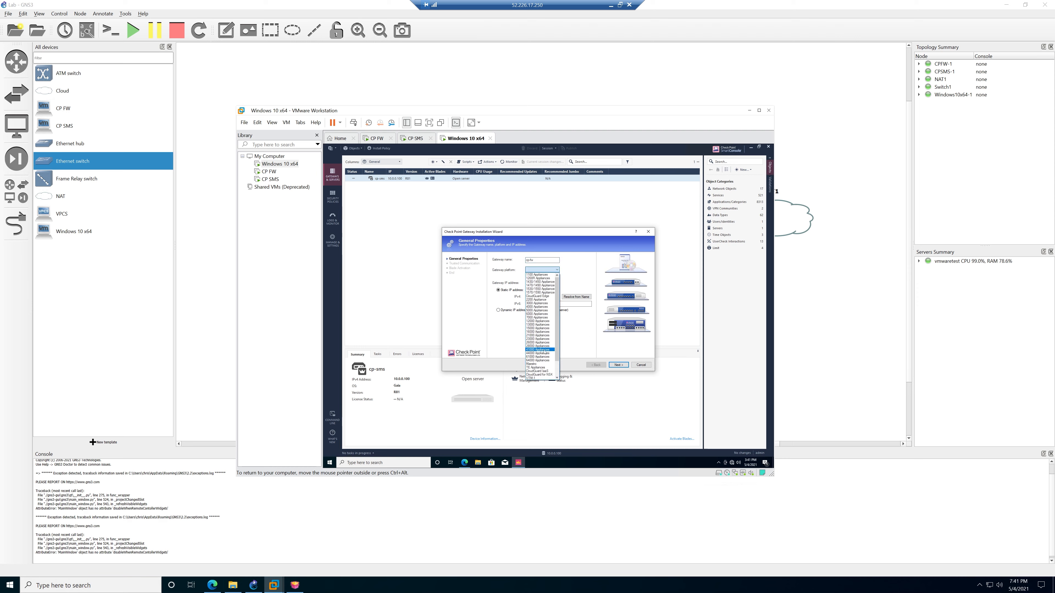
pyautogui.scroll(-3, 542, 365)
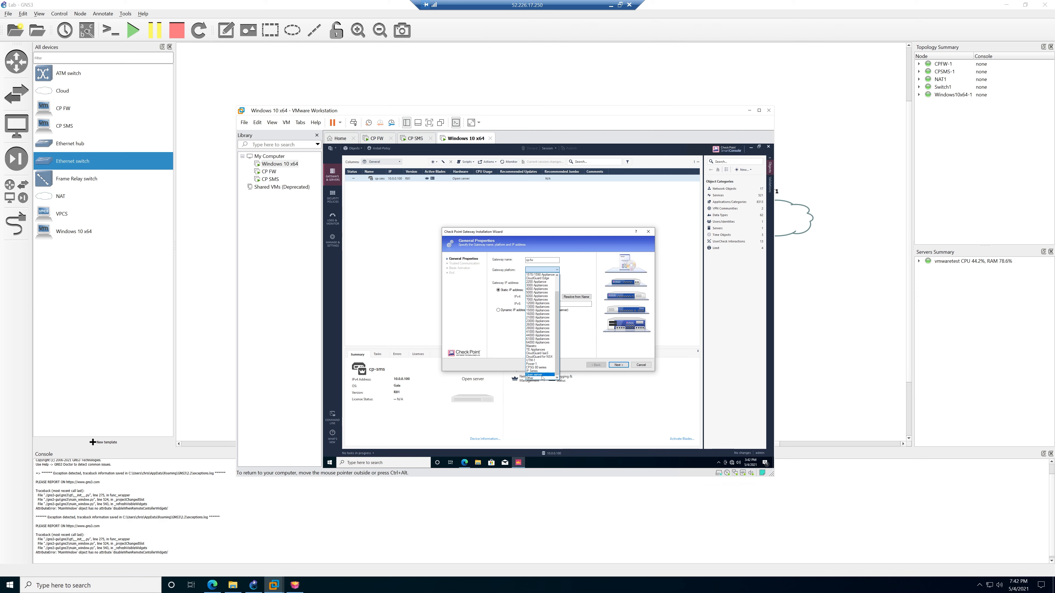
pyautogui.click(540, 374)
pyautogui.click(531, 297)
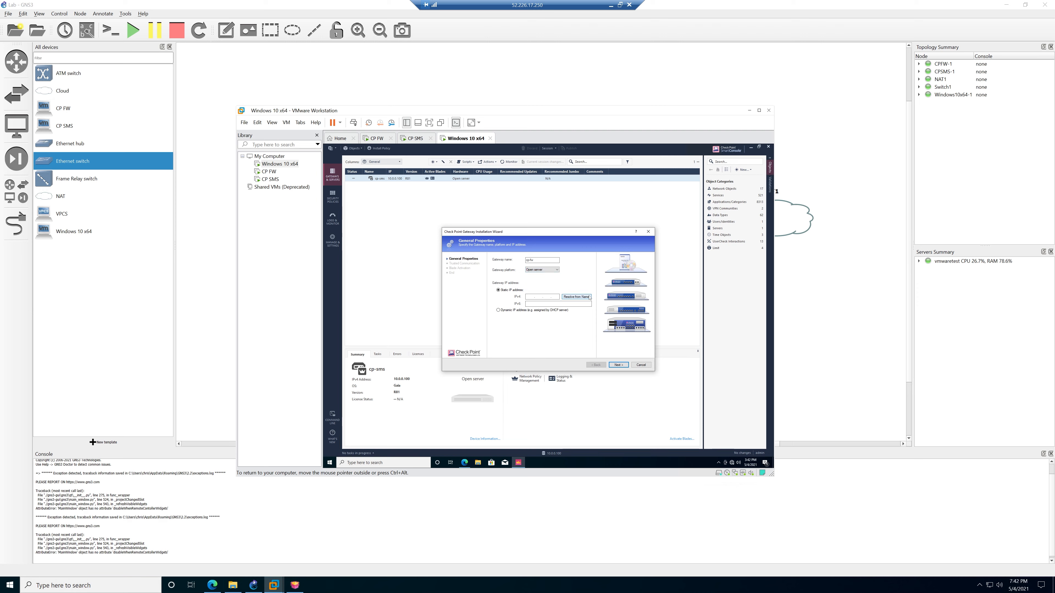
pyautogui.write('10.0.0.1')
pyautogui.click(623, 365)
# Establish trusted communication using the one-time password and accept the retrieved topology.
pyautogui.write('123')
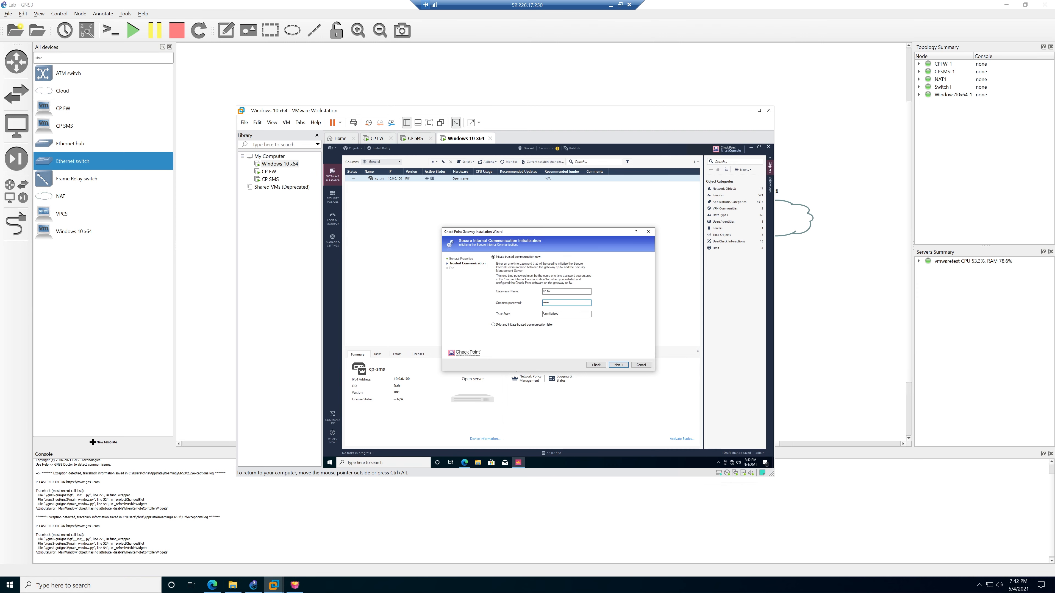
pyautogui.write('456')
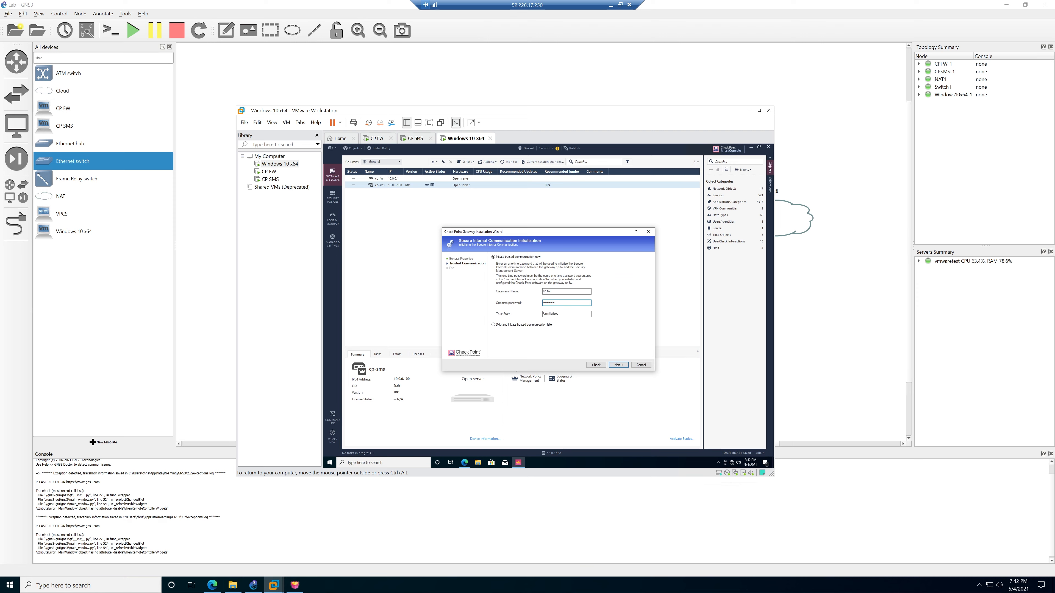
pyautogui.click(622, 364)
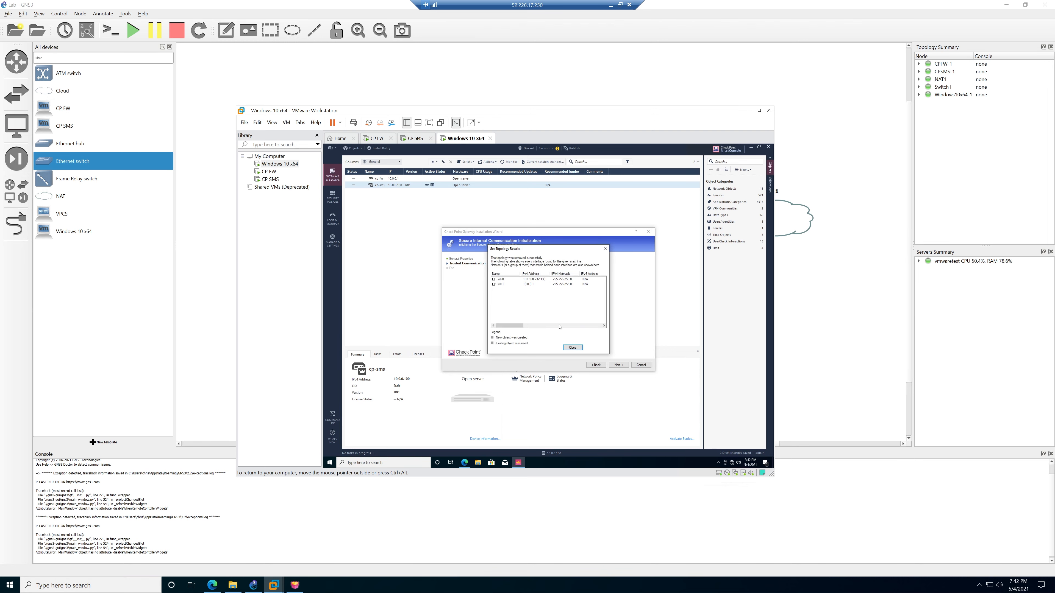
pyautogui.click(576, 349)
pyautogui.click(619, 365)
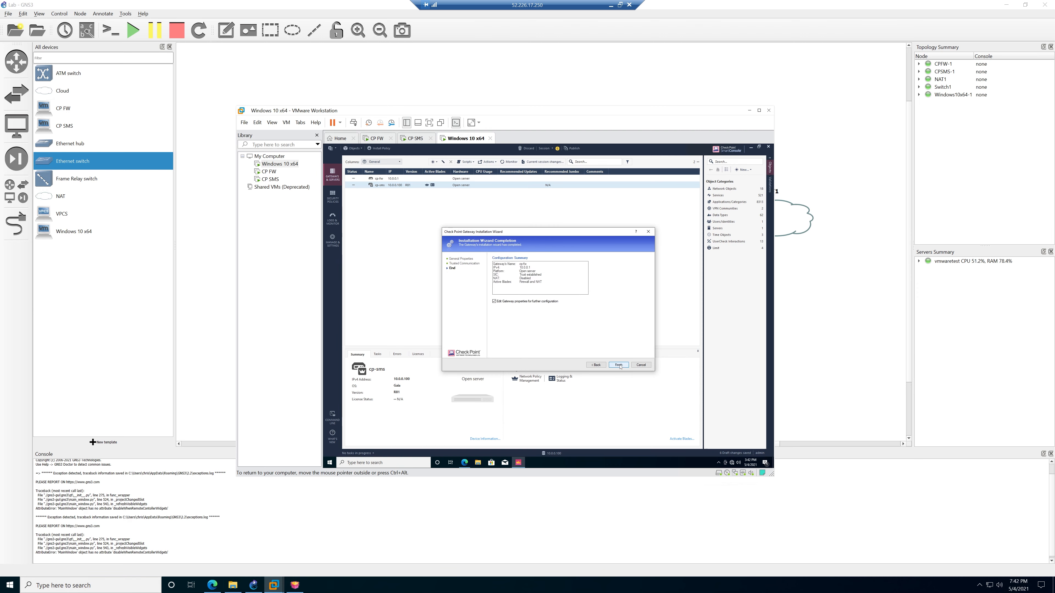
# Finish adding cp-fw and review its NAT and network interface settings.
pyautogui.click(618, 364)
pyautogui.press('Return')
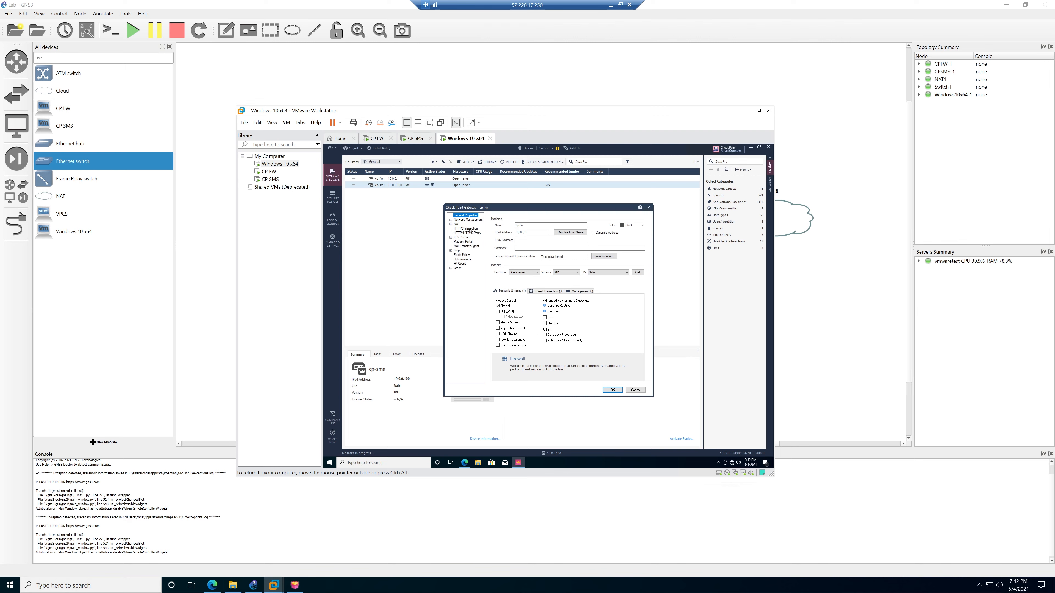
pyautogui.click(457, 224)
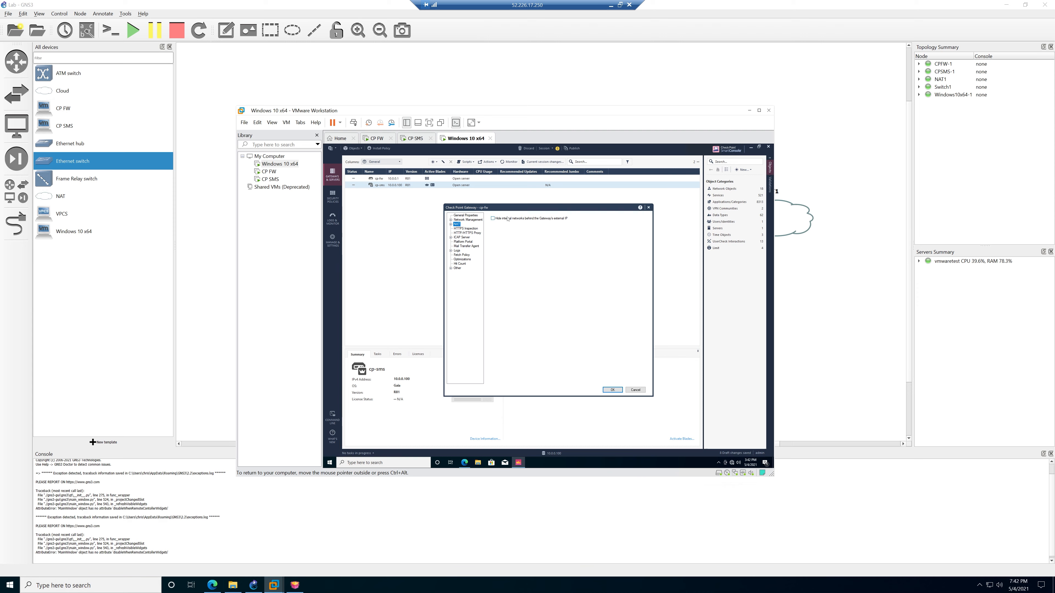
pyautogui.click(462, 220)
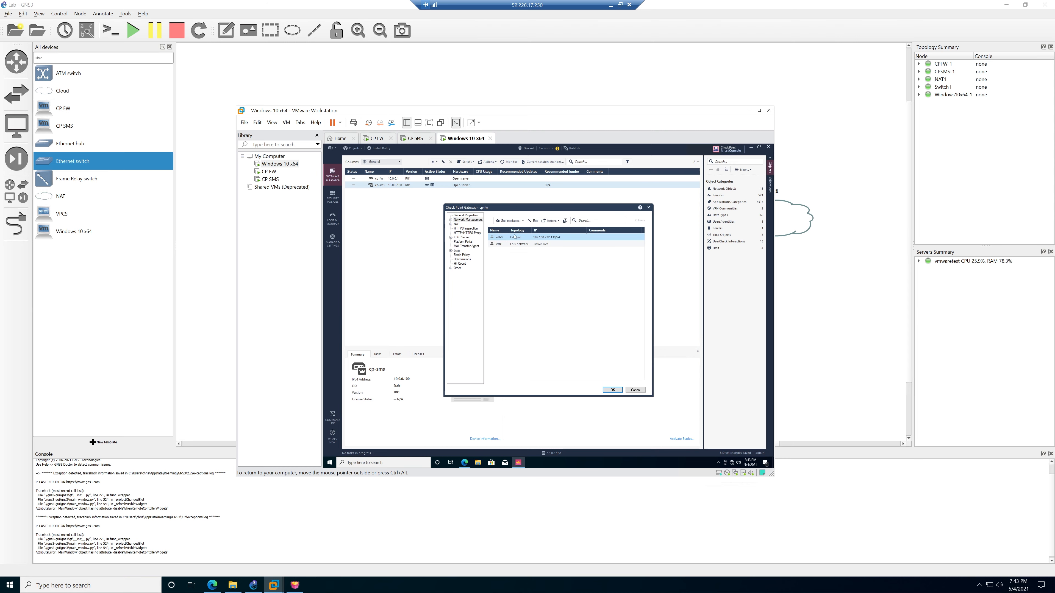
# Set eth1 to This Network (Internal) 10.0.0.1/24, save the gateway, and go to Security Policies.
pyautogui.doubleClick(527, 238)
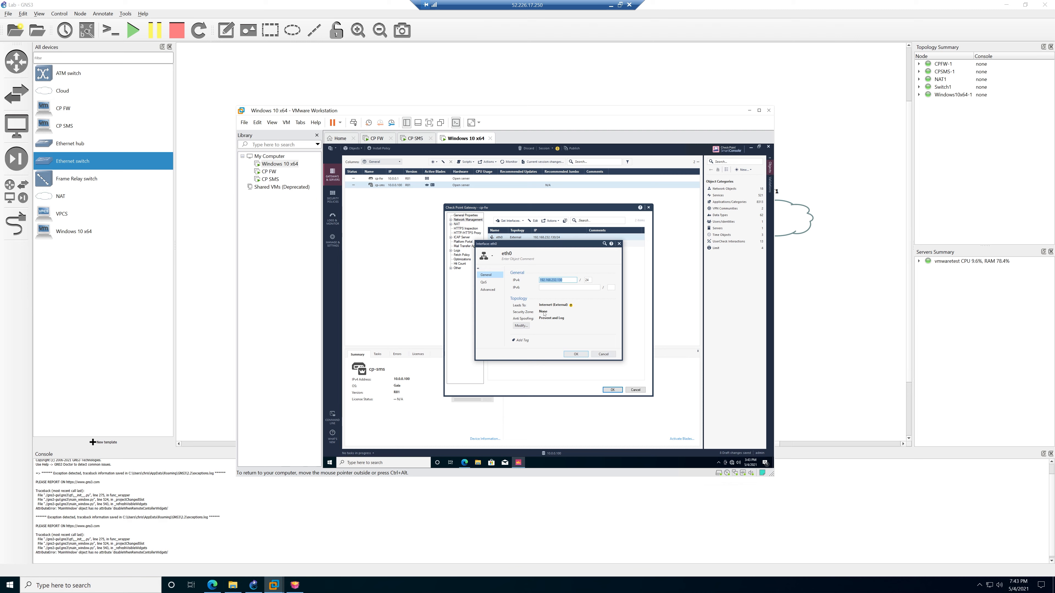
pyautogui.moveTo(530, 249); pyautogui.dragTo(544, 261)
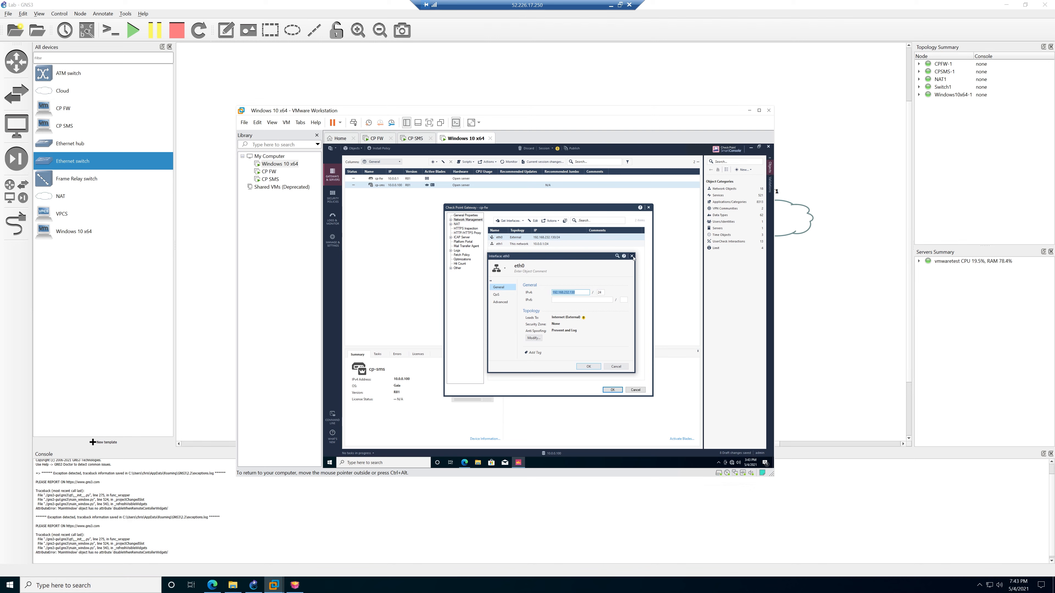
pyautogui.doubleClick(513, 244)
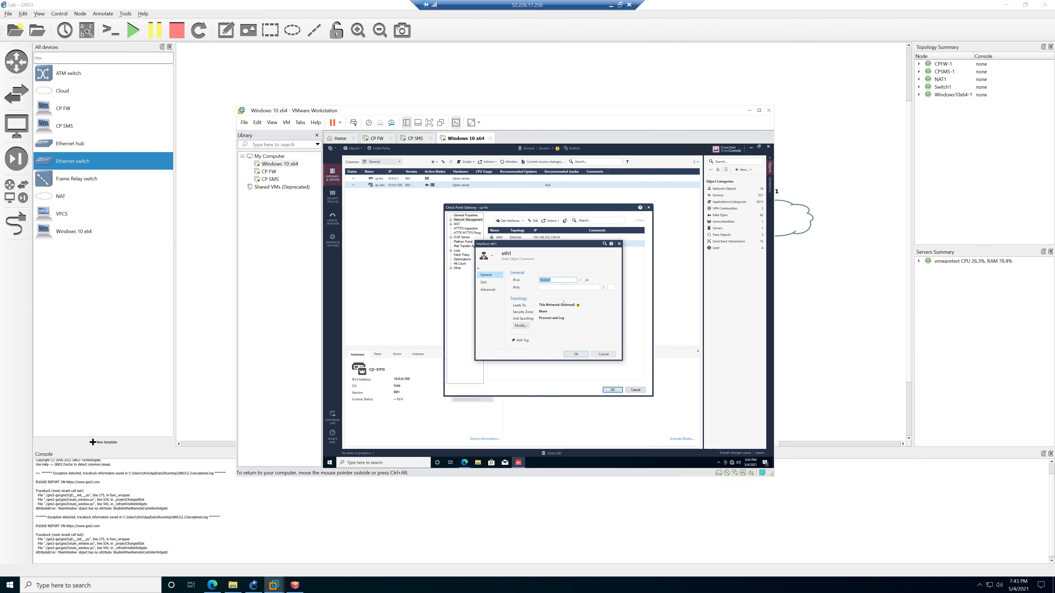
pyautogui.click(619, 244)
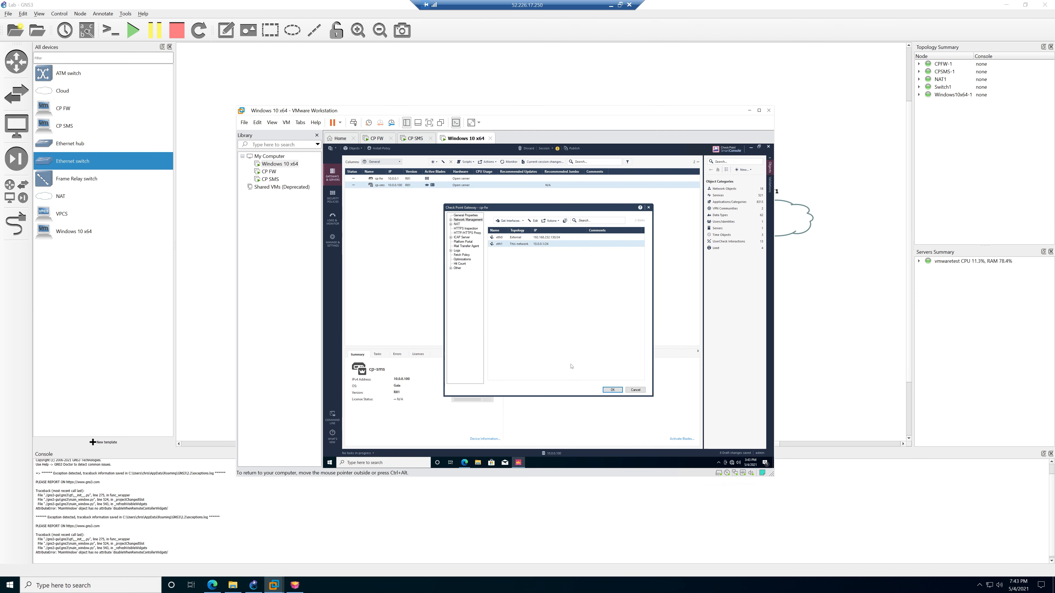
pyautogui.click(613, 390)
pyautogui.click(334, 198)
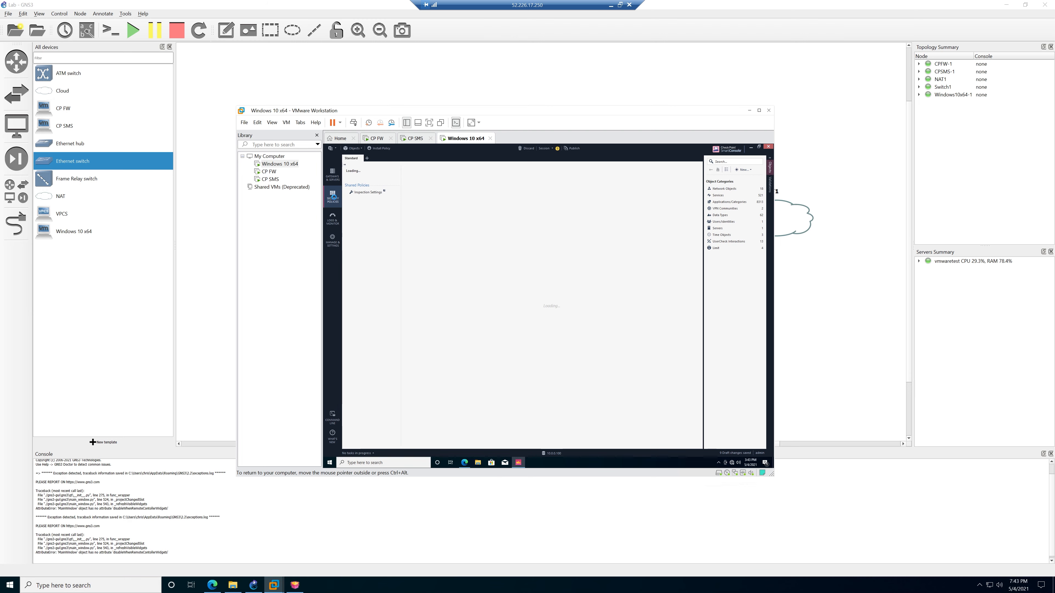
# Try loading google.com in a new Edge tab on the Windows client, then minimize Edge.
pyautogui.click(465, 462)
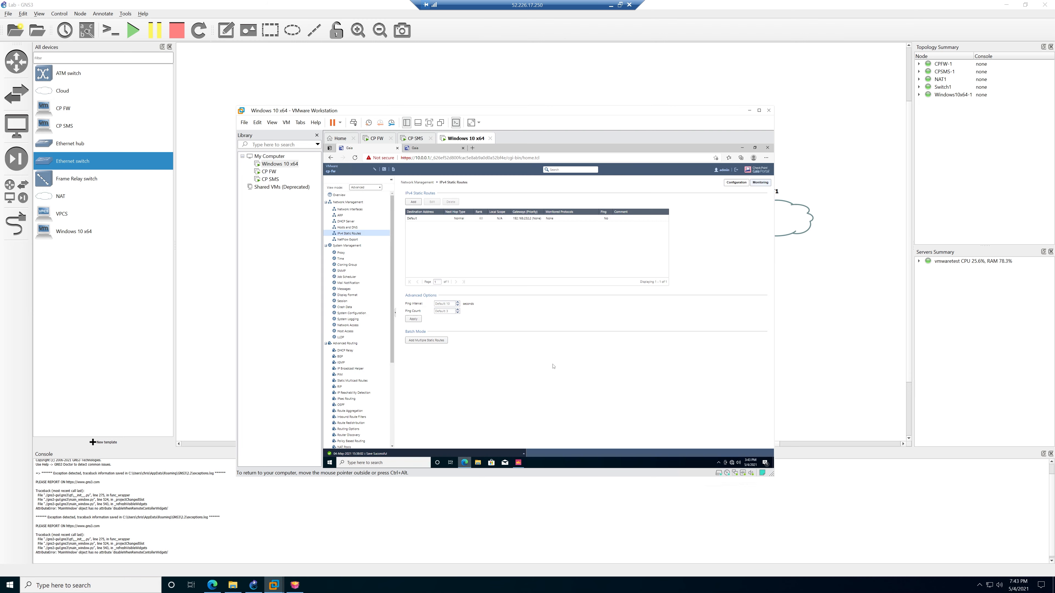
pyautogui.click(473, 149)
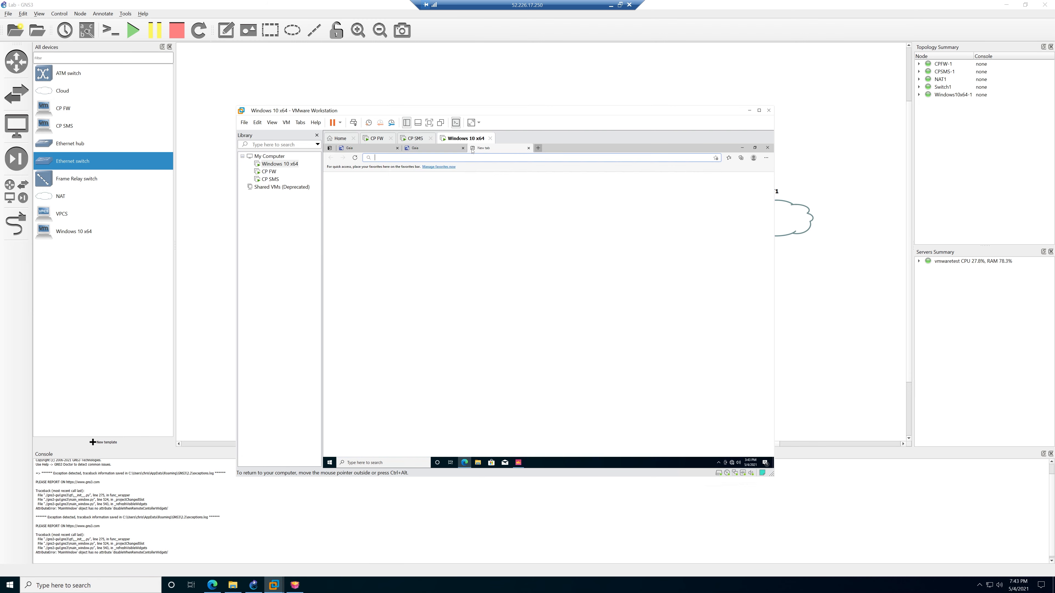
pyautogui.write('google.')
pyautogui.press('Return')
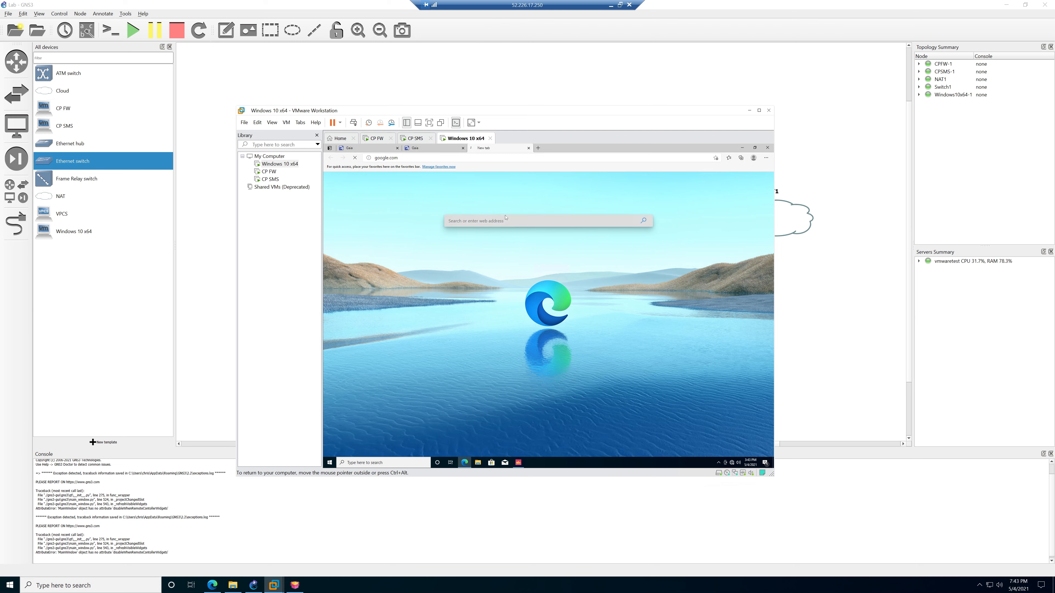
pyautogui.moveTo(731, 464)
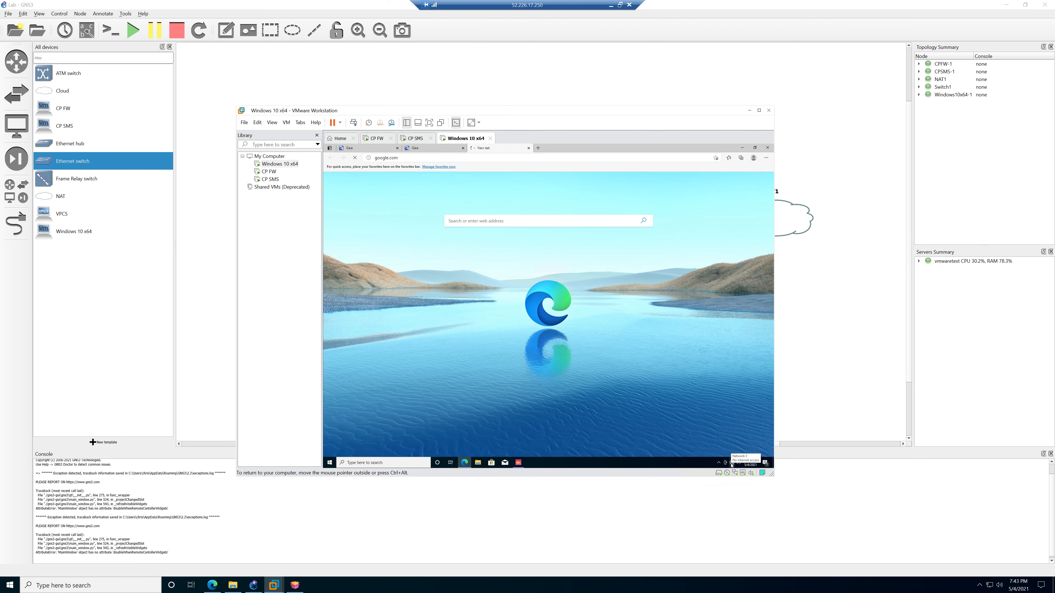
pyautogui.click(743, 147)
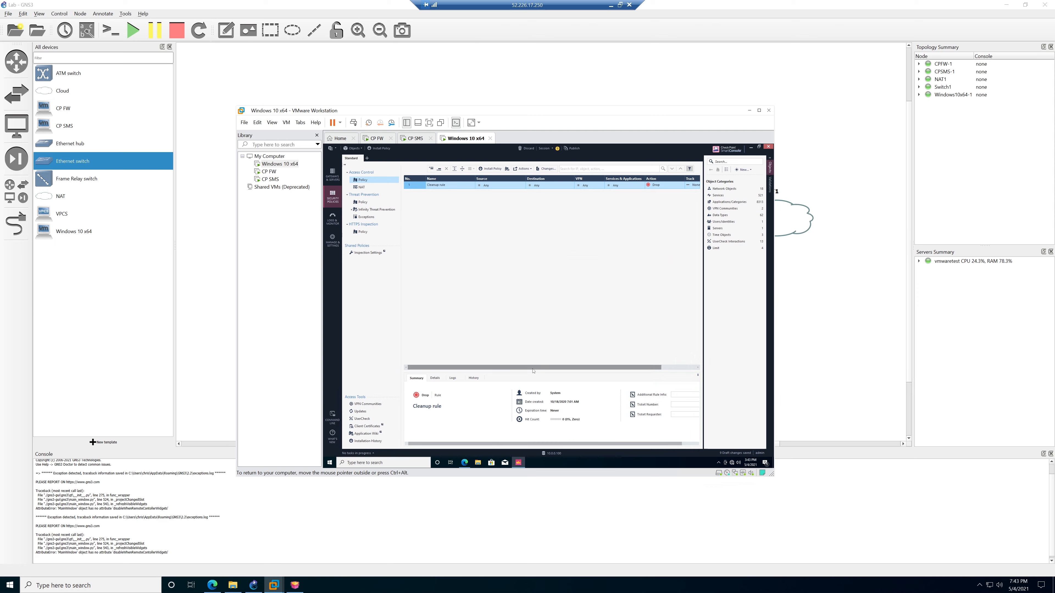
# Set the Cleanup rule's Action to Accept and its Track to Log.
pyautogui.moveTo(533, 369); pyautogui.dragTo(568, 370)
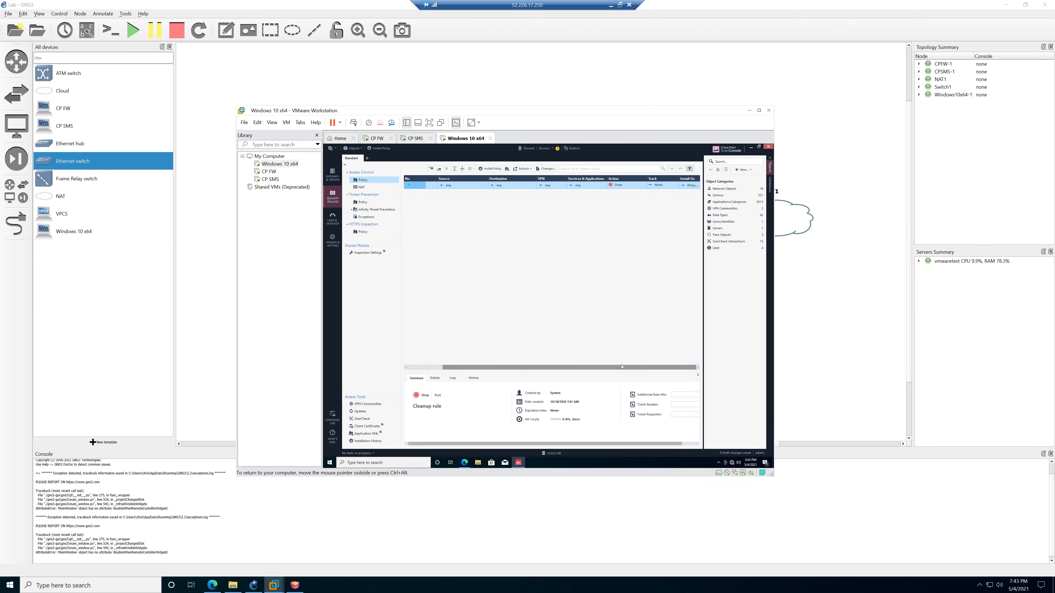
pyautogui.click(644, 184)
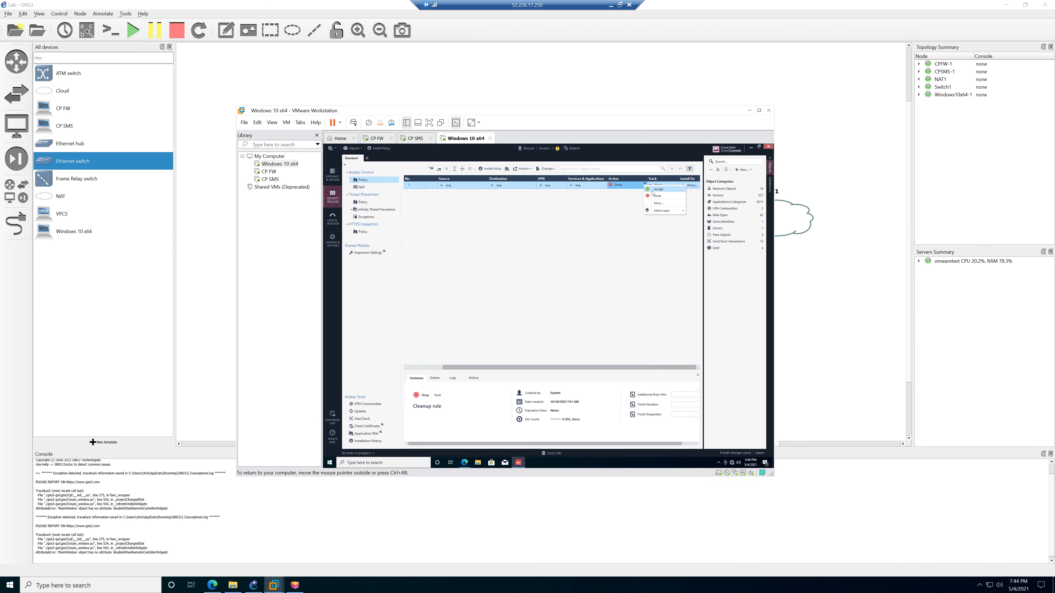
pyautogui.click(654, 190)
pyautogui.click(676, 184)
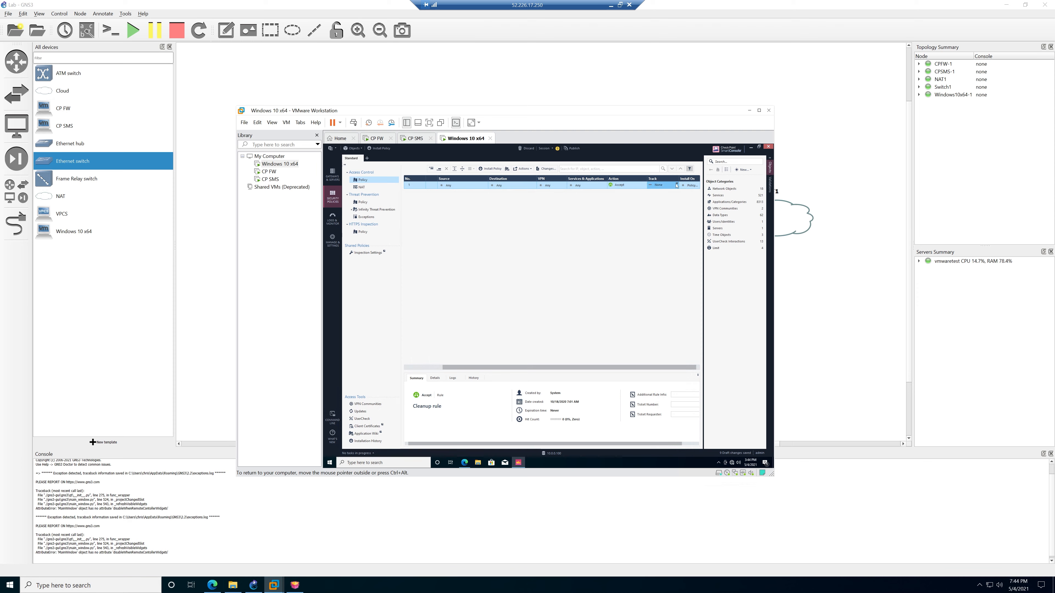
pyautogui.click(688, 196)
# Publish the changes and start installing the Standard policy on cp-fw.
pyautogui.moveTo(640, 367); pyautogui.dragTo(598, 367)
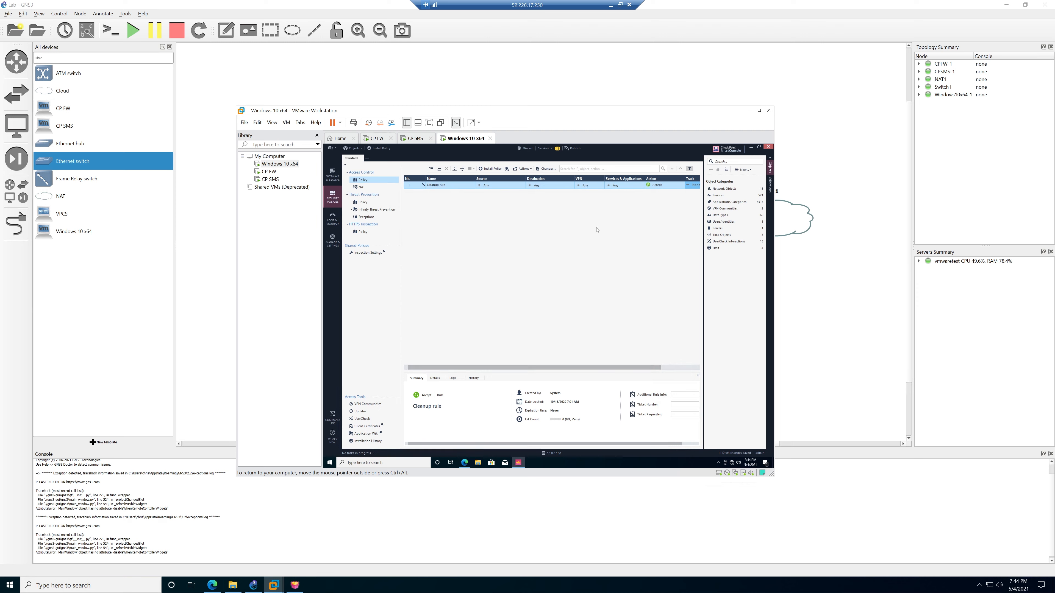
pyautogui.click(384, 151)
pyautogui.click(573, 336)
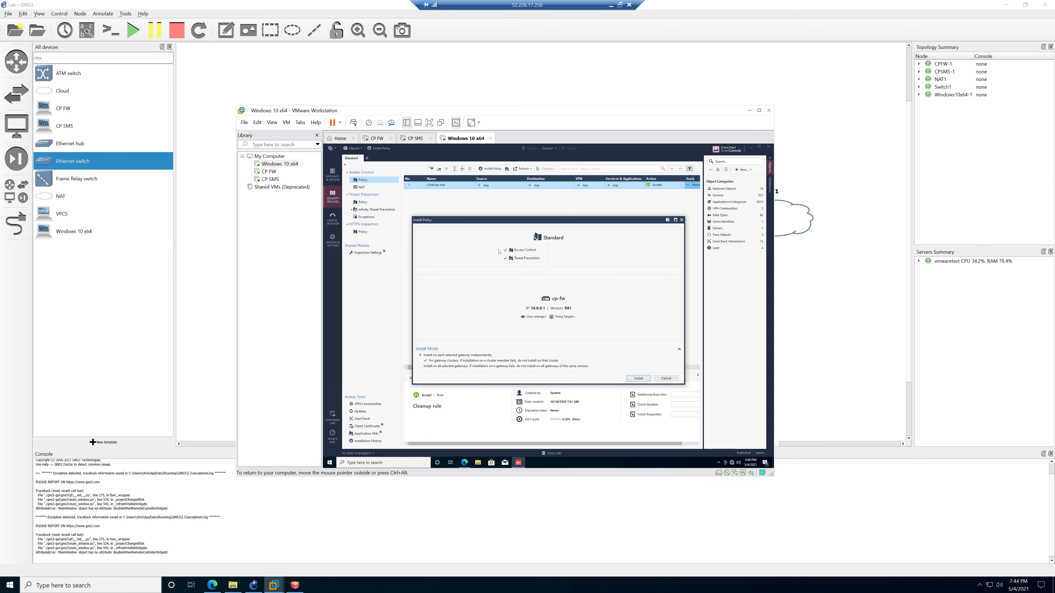
# Set the Cleanup rule's Track to Log and reinstall the Standard policy on cp-fw.
pyautogui.click(681, 220)
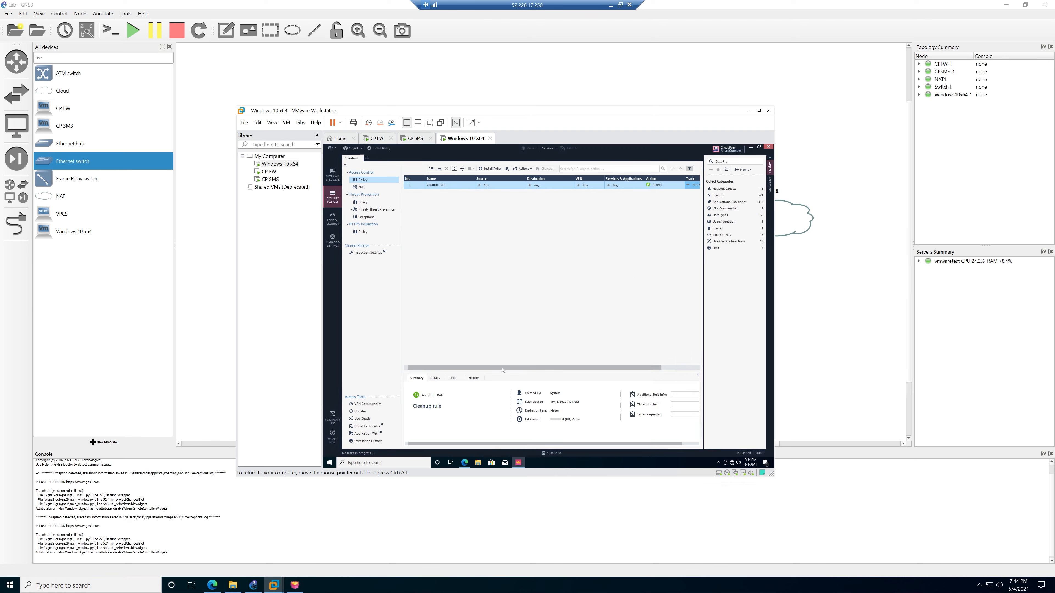
pyautogui.moveTo(537, 368); pyautogui.dragTo(570, 368)
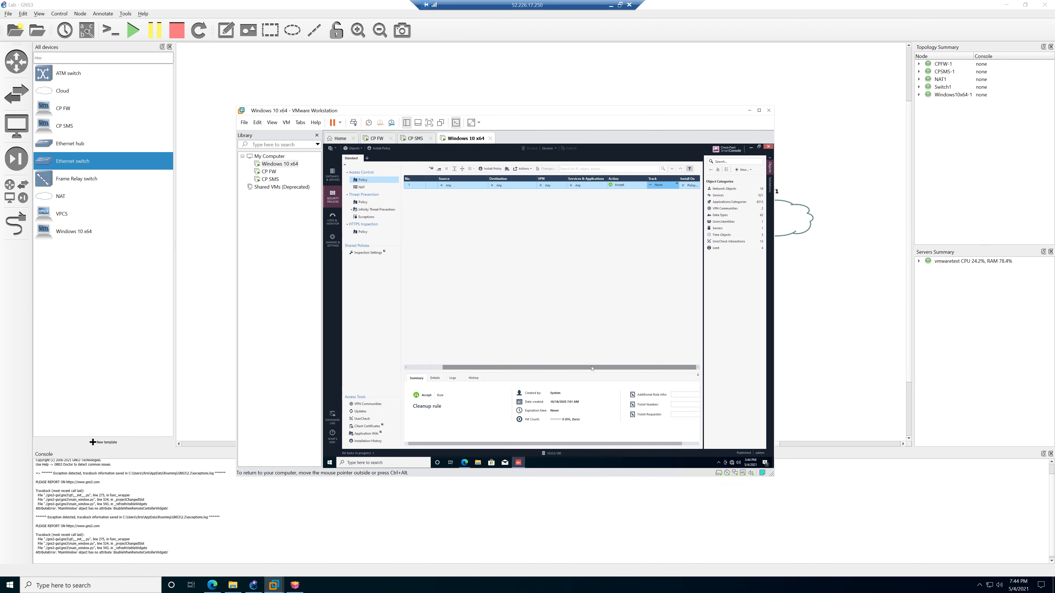
pyautogui.click(677, 184)
pyautogui.click(689, 196)
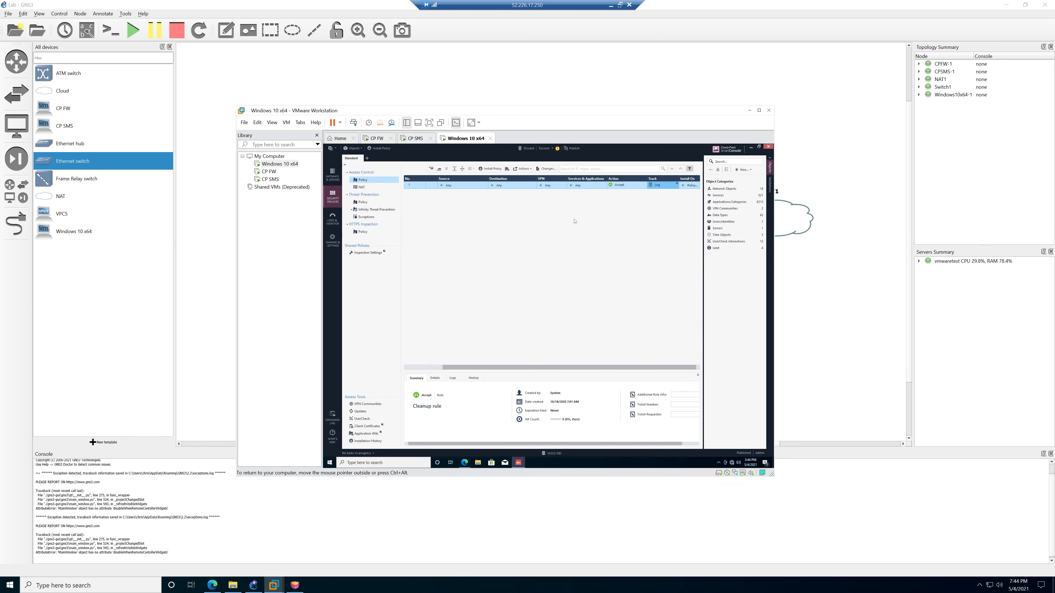
pyautogui.click(384, 149)
# Confirm google.com loads in Edge on the Windows client, then bring SmartConsole back.
pyautogui.click(751, 146)
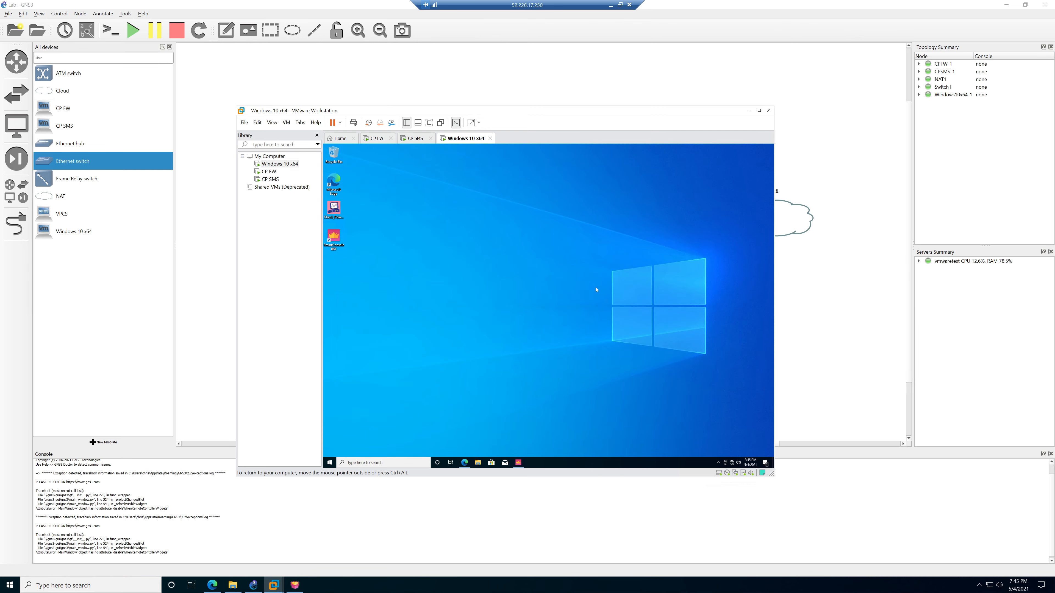
pyautogui.click(466, 461)
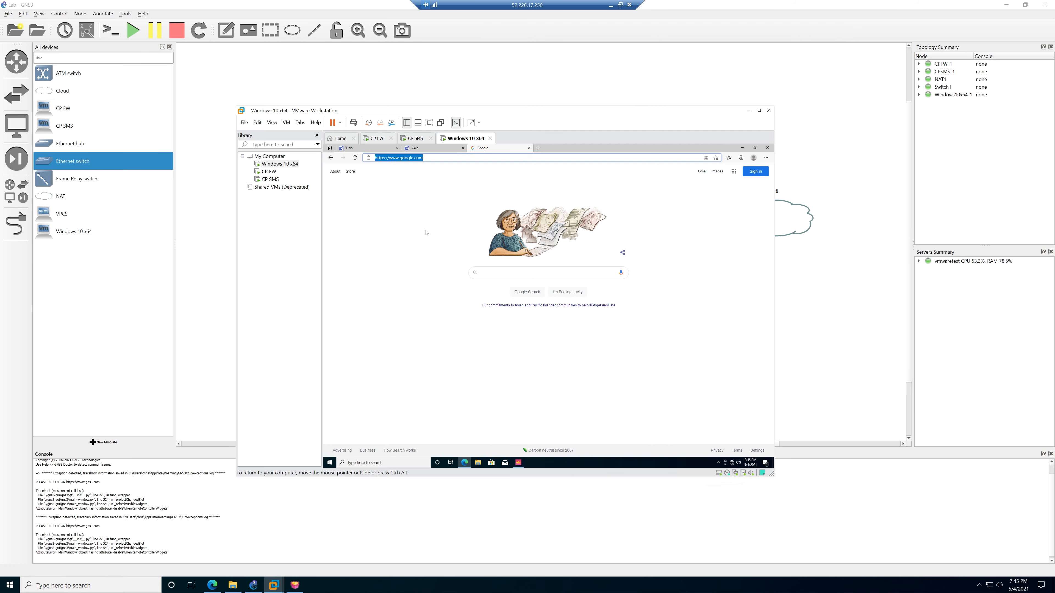
pyautogui.click(743, 148)
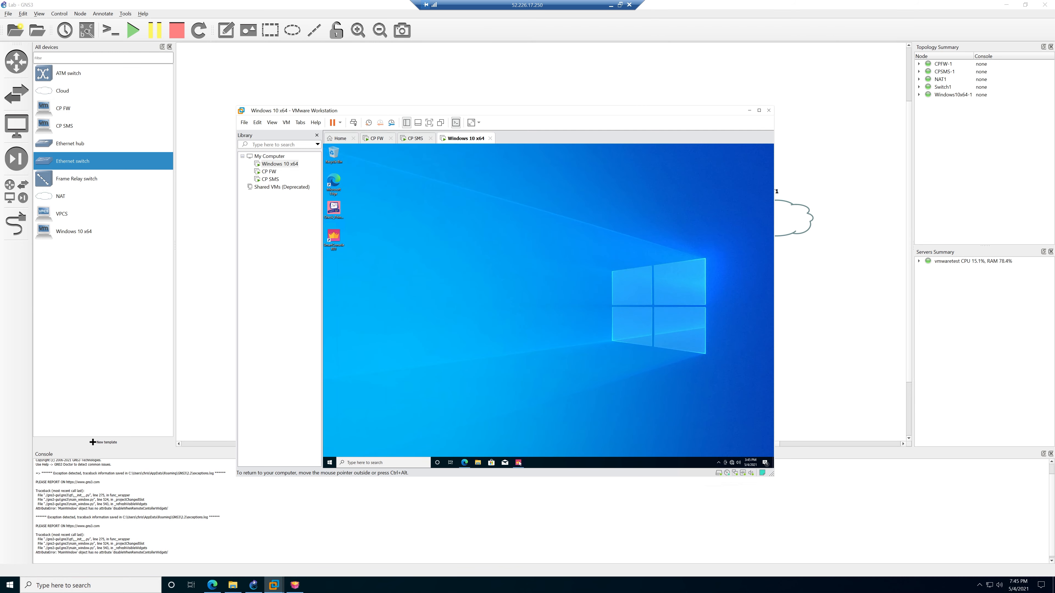
pyautogui.click(518, 462)
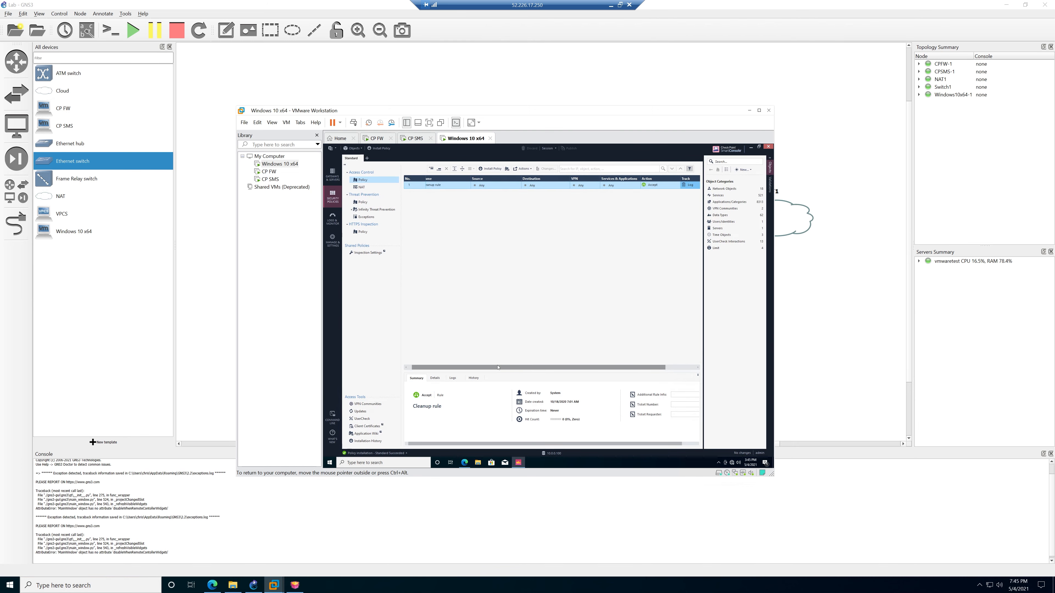
# Review cp-sms and cp-fw in Gateways & Servers, confirming cp-fw runs the Standard policy.
pyautogui.moveTo(498, 367); pyautogui.dragTo(494, 367)
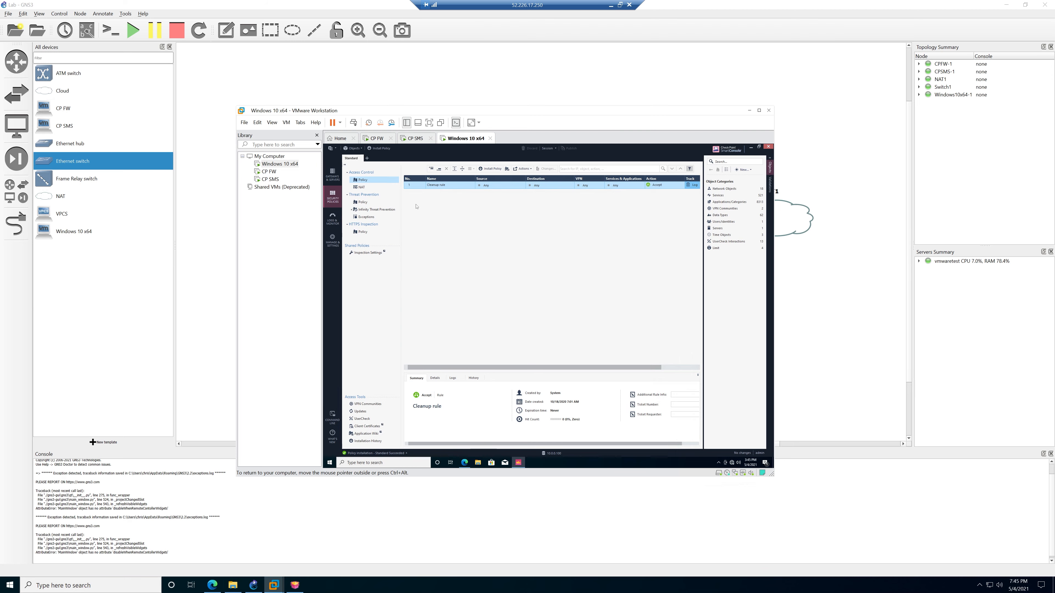
pyautogui.click(332, 174)
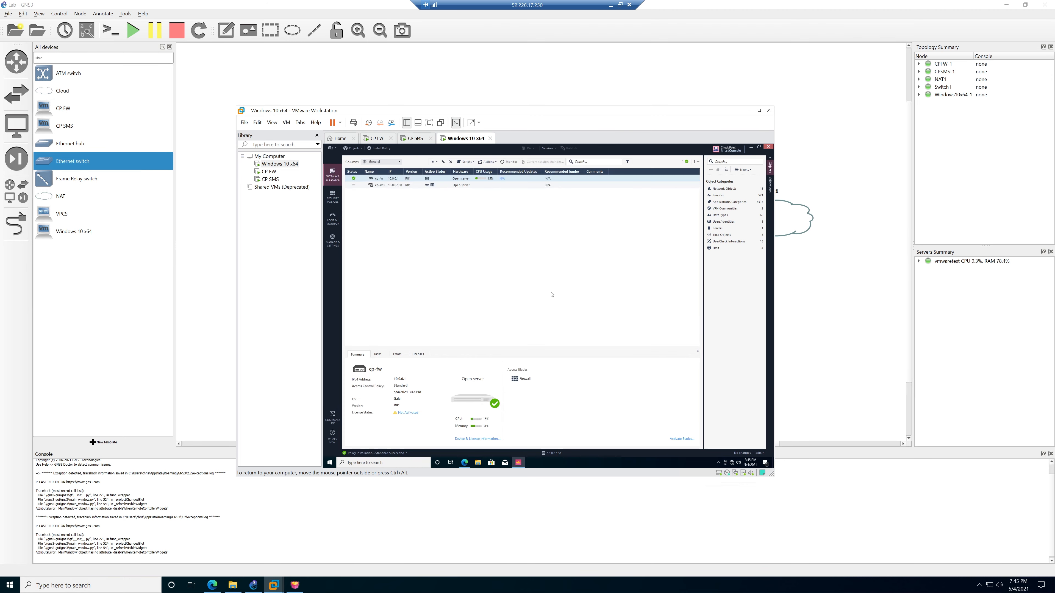
pyautogui.moveTo(386, 172); pyautogui.dragTo(399, 172)
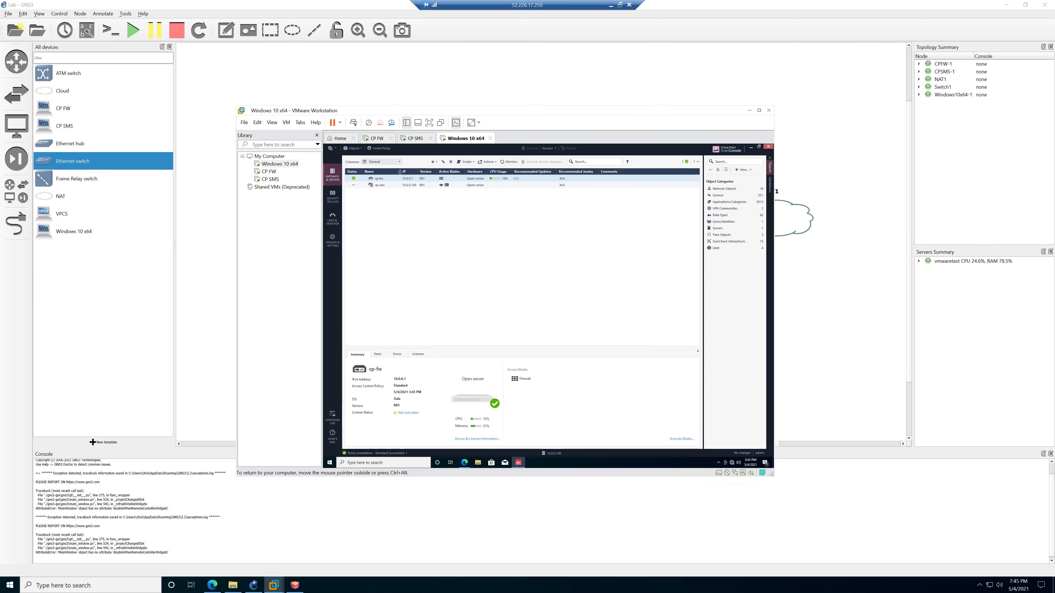
pyautogui.click(353, 186)
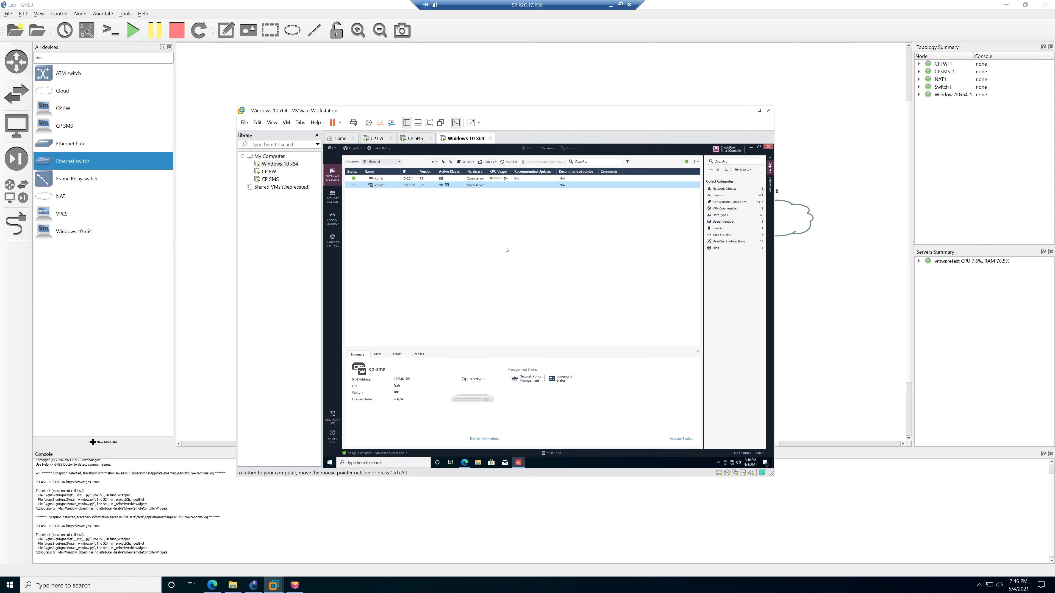
pyautogui.click(385, 179)
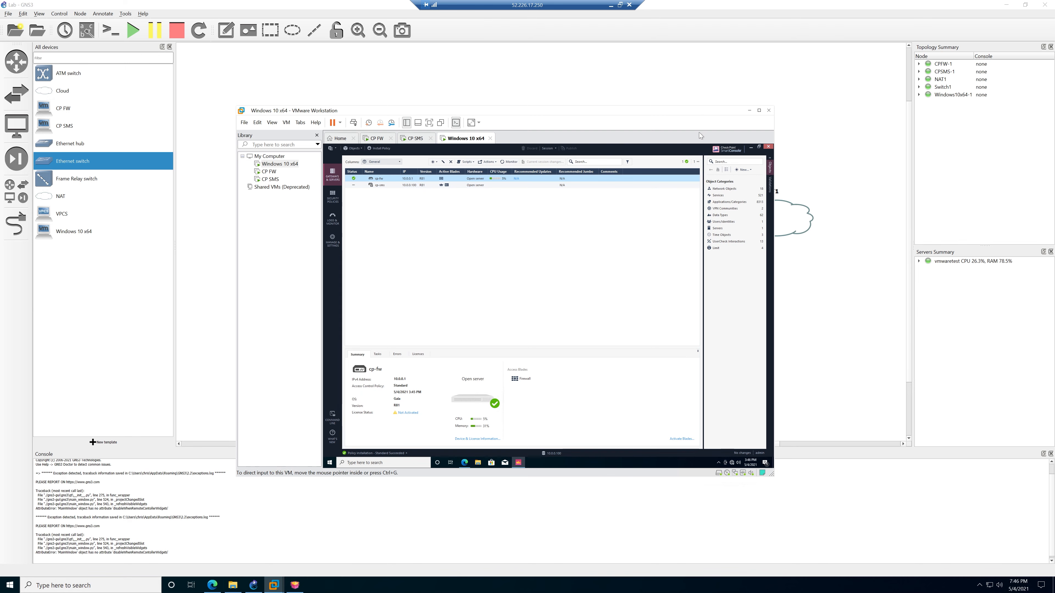
# Minimize the VM and quit the leftover SmartConsole installer to reveal the GNS3 topology.
pyautogui.click(748, 111)
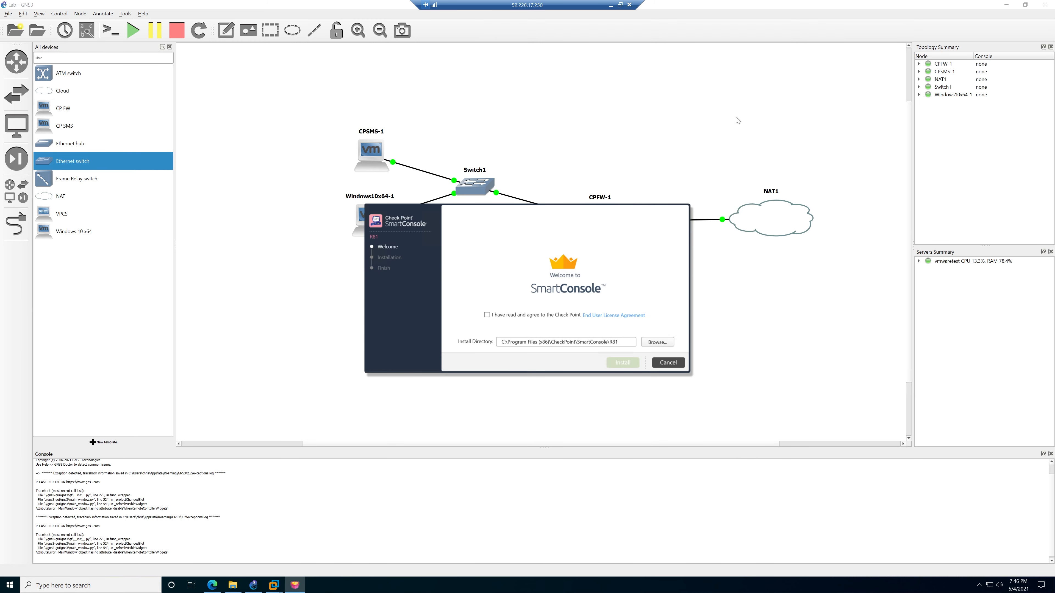
pyautogui.click(661, 363)
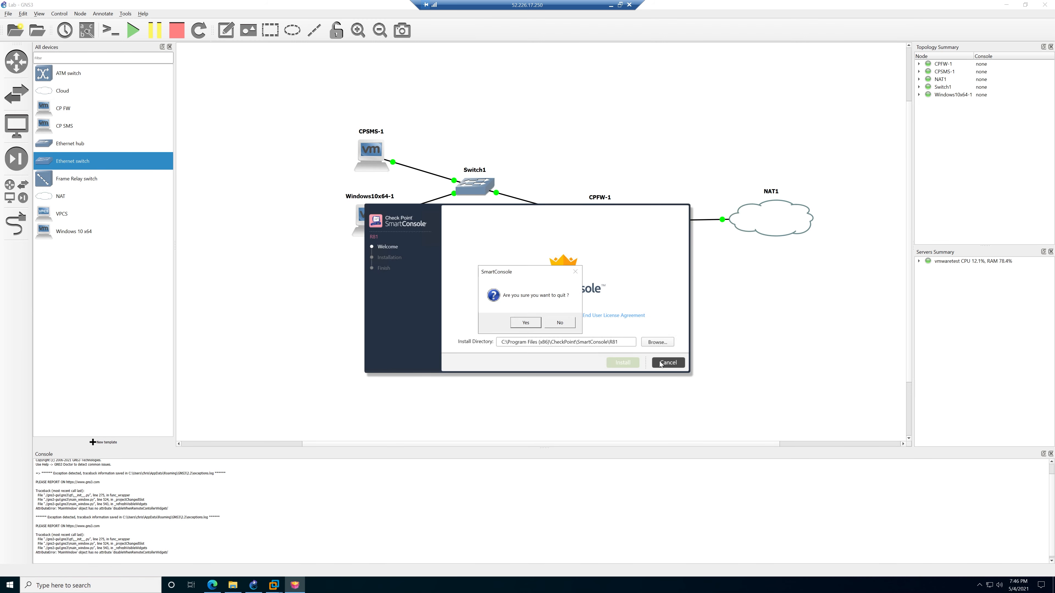
pyautogui.click(528, 322)
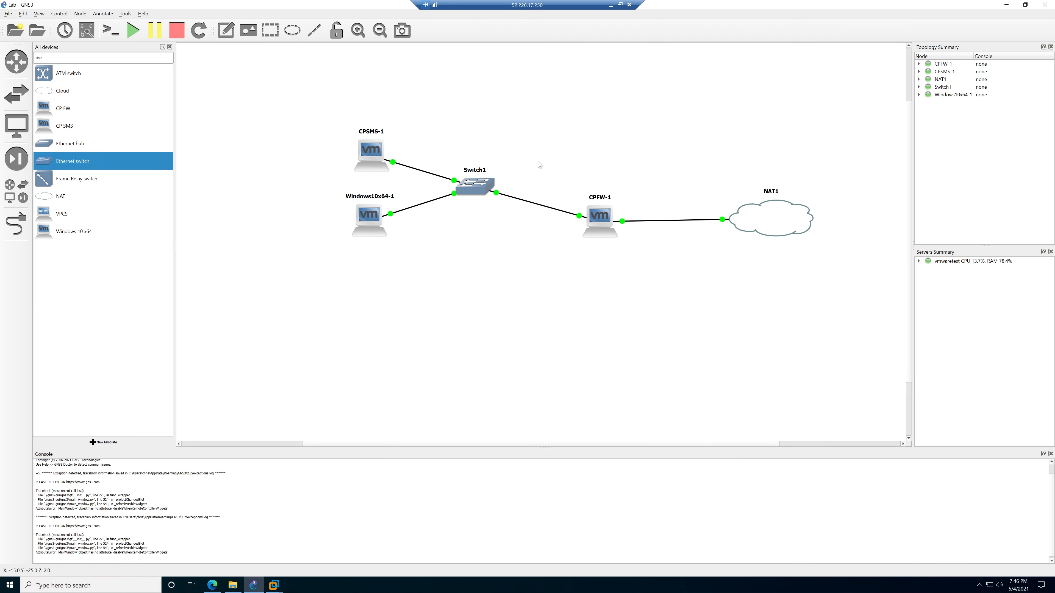